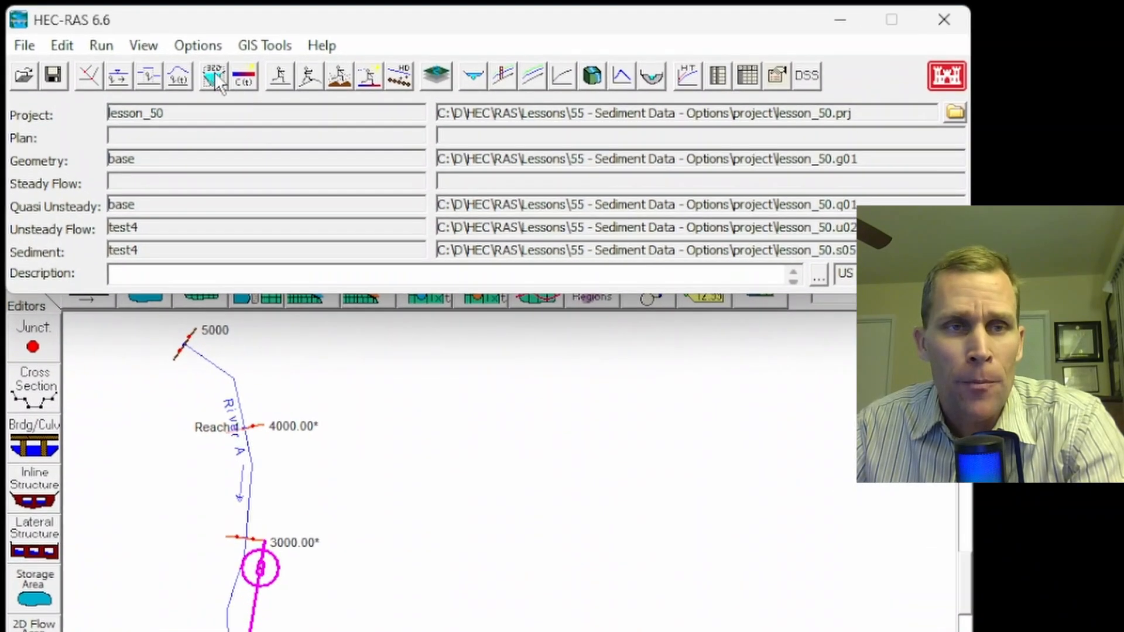
- Open the Sediment Data editor for test4 from the Edit menu and move it up
{"action": "left_click", "coordinate": [65, 47]}
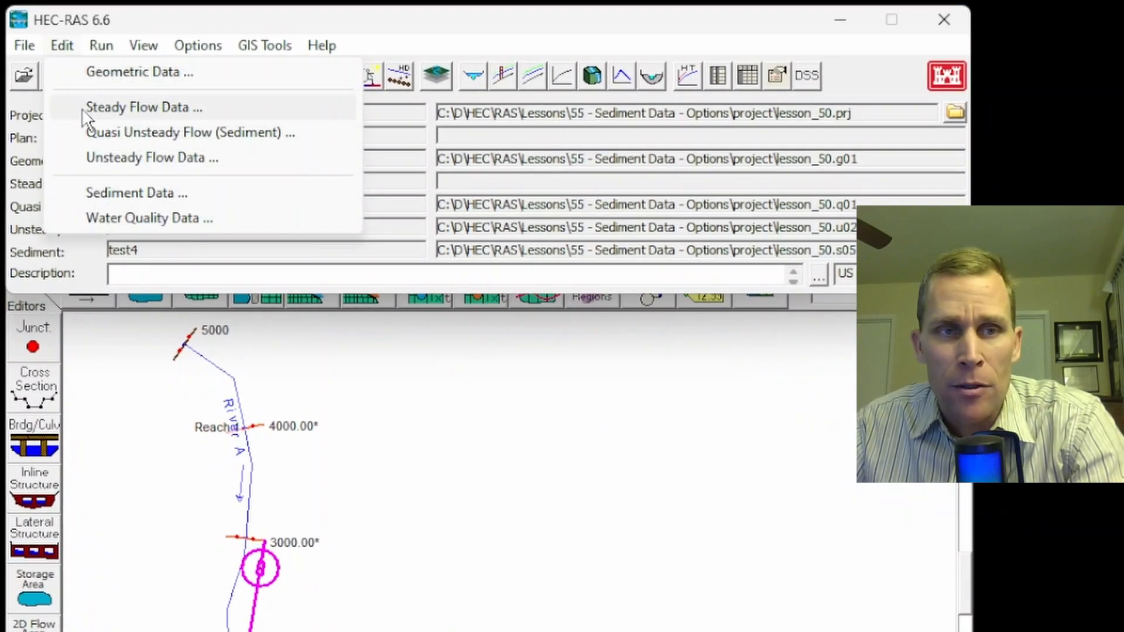
{"action": "left_click", "coordinate": [118, 190]}
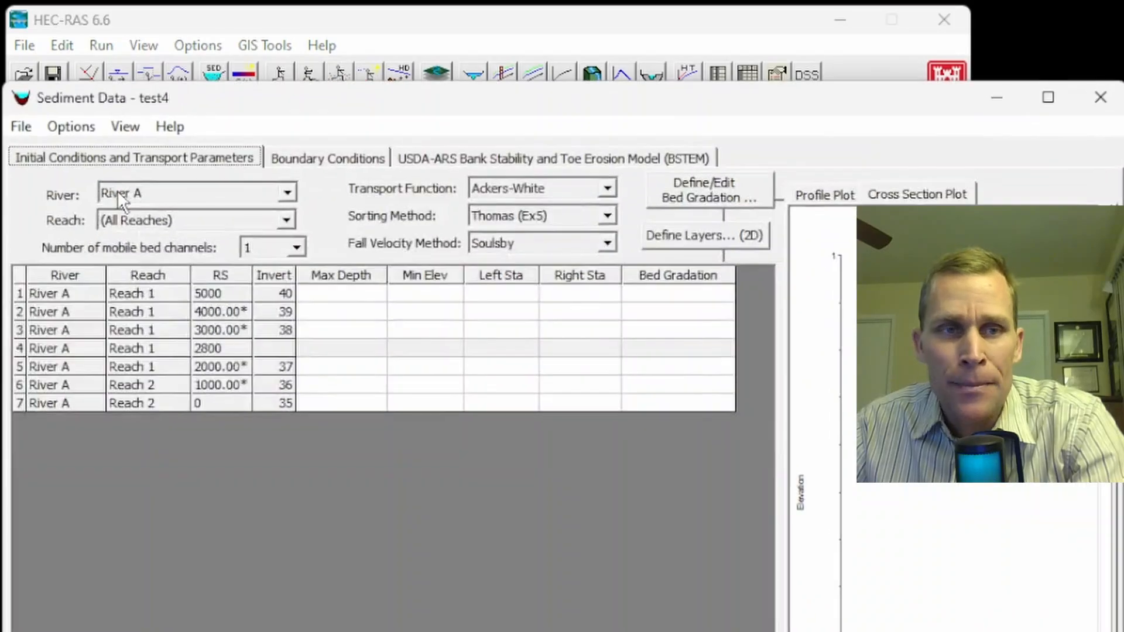
{"action": "left_click_drag", "start_coordinate": [191, 103], "coordinate": [200, 78]}
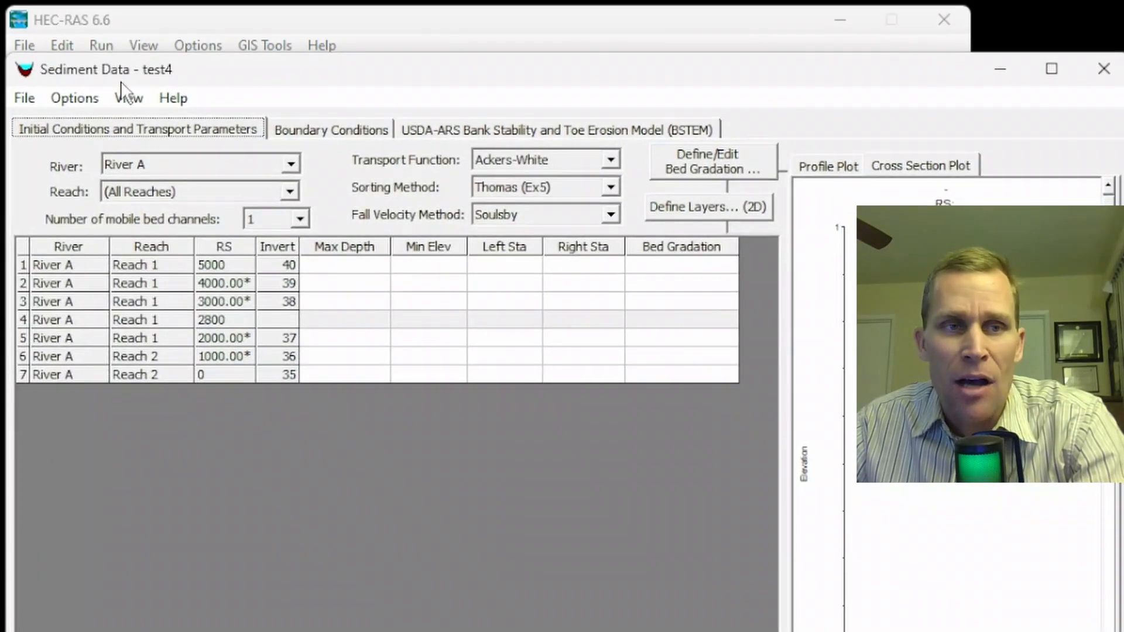
- Browse the entries of the Sediment Data editor's Options menu
{"action": "left_click", "coordinate": [84, 101]}
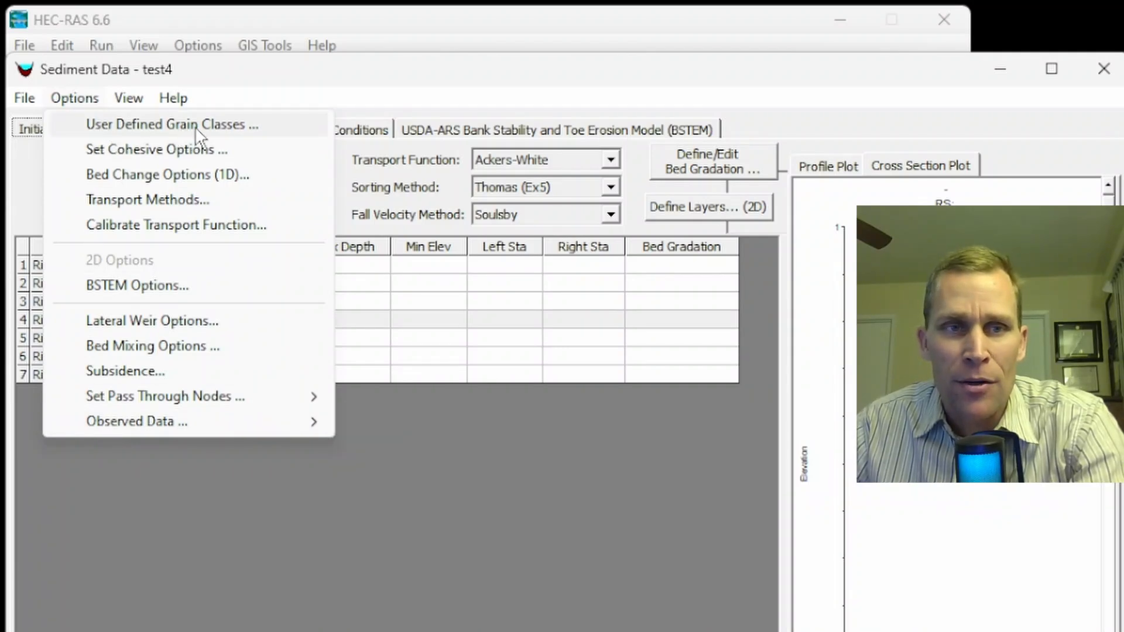
{"action": "mouse_move", "coordinate": [125, 422]}
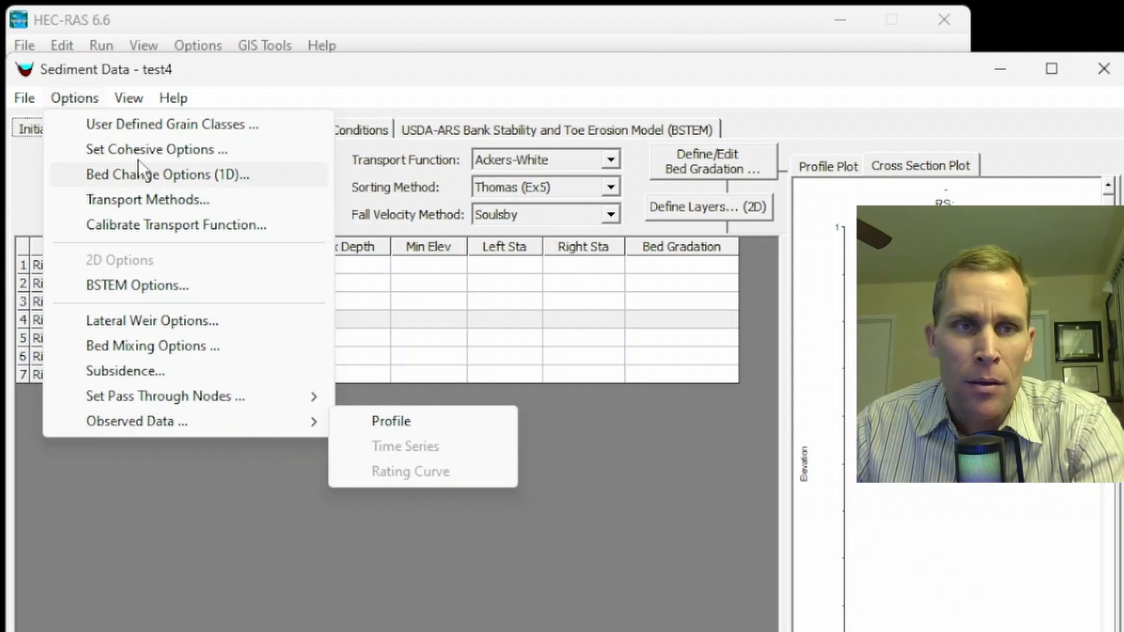
{"action": "left_click", "coordinate": [185, 69]}
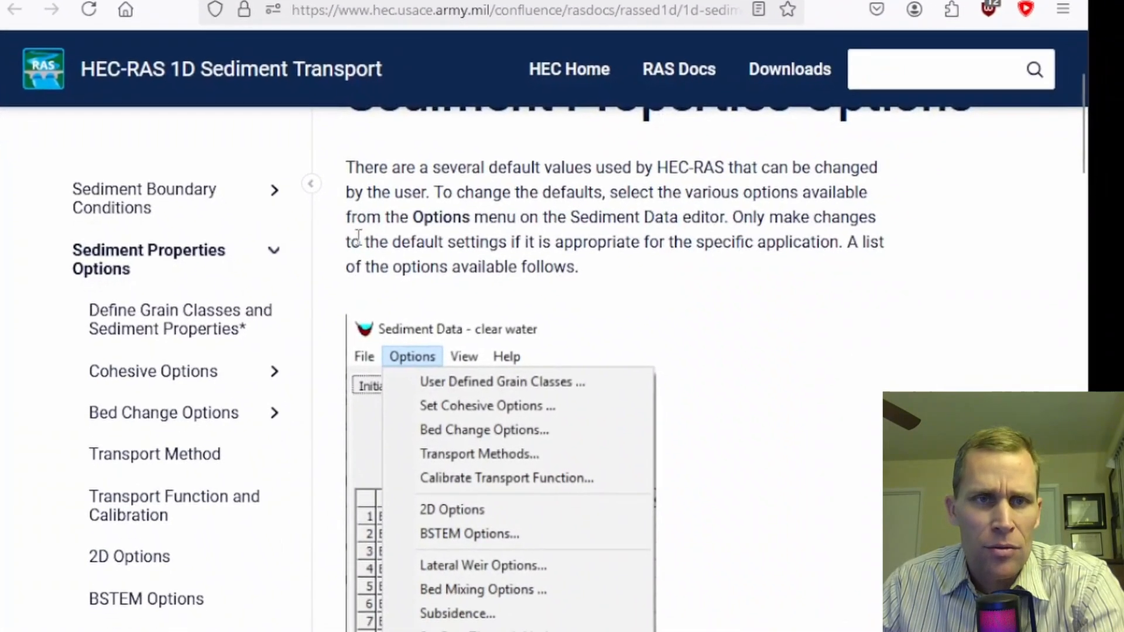
- Scroll through the Sediment Properties Options documentation page and its sidebar
{"action": "scroll", "coordinate": [449, 234], "scroll_direction": "up", "scroll_amount": 3}
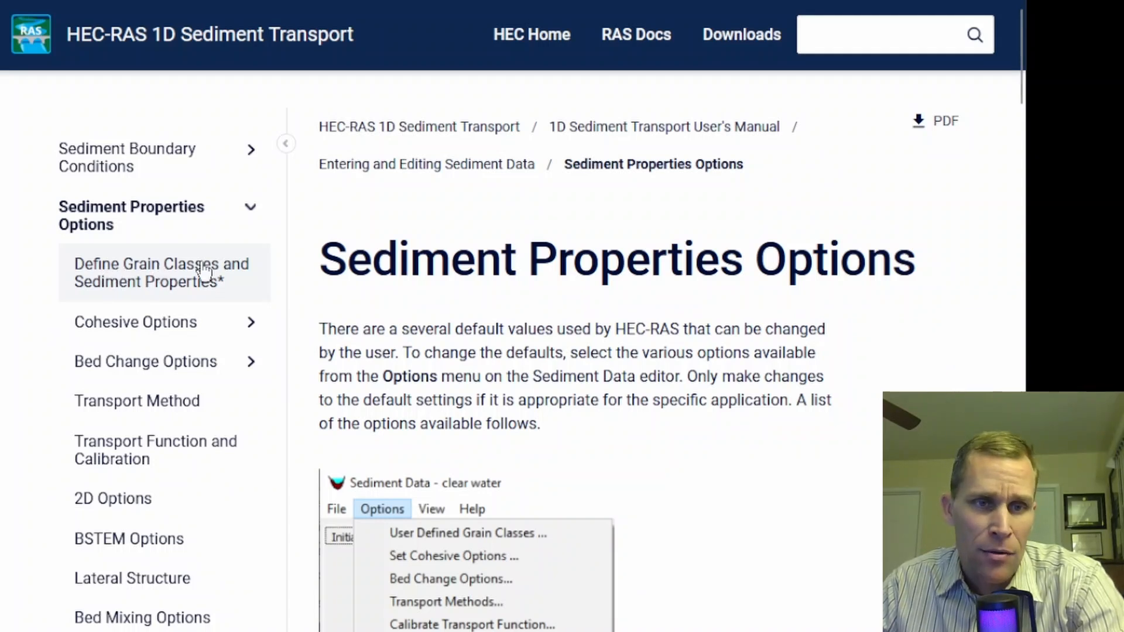
{"action": "scroll", "coordinate": [135, 318], "scroll_direction": "down", "scroll_amount": 6}
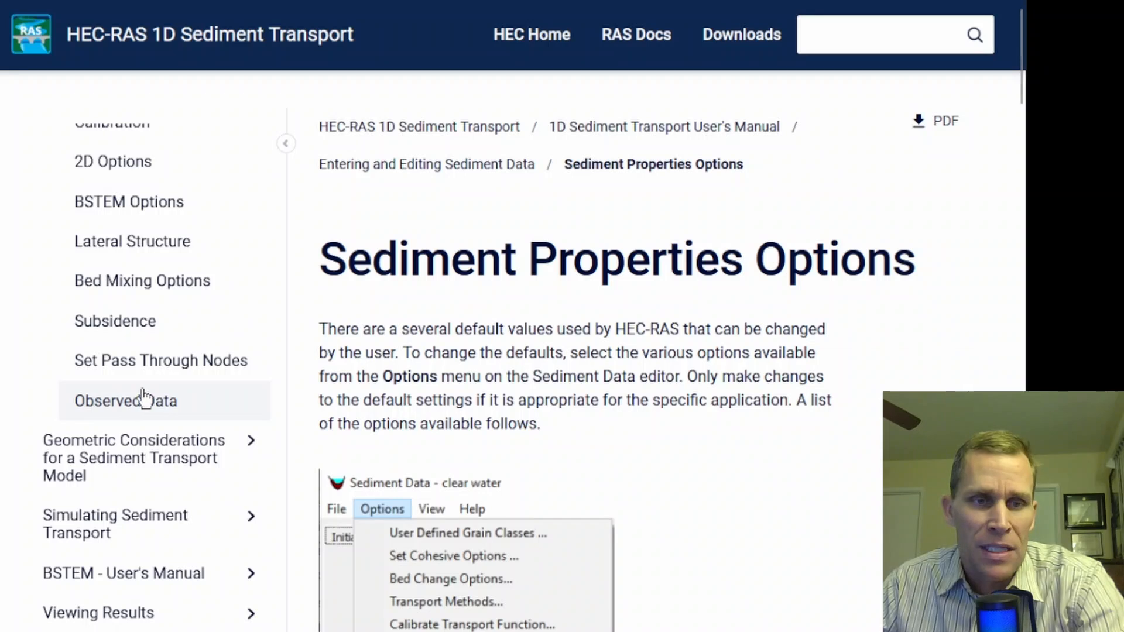
{"action": "scroll", "coordinate": [141, 398], "scroll_direction": "up", "scroll_amount": 6}
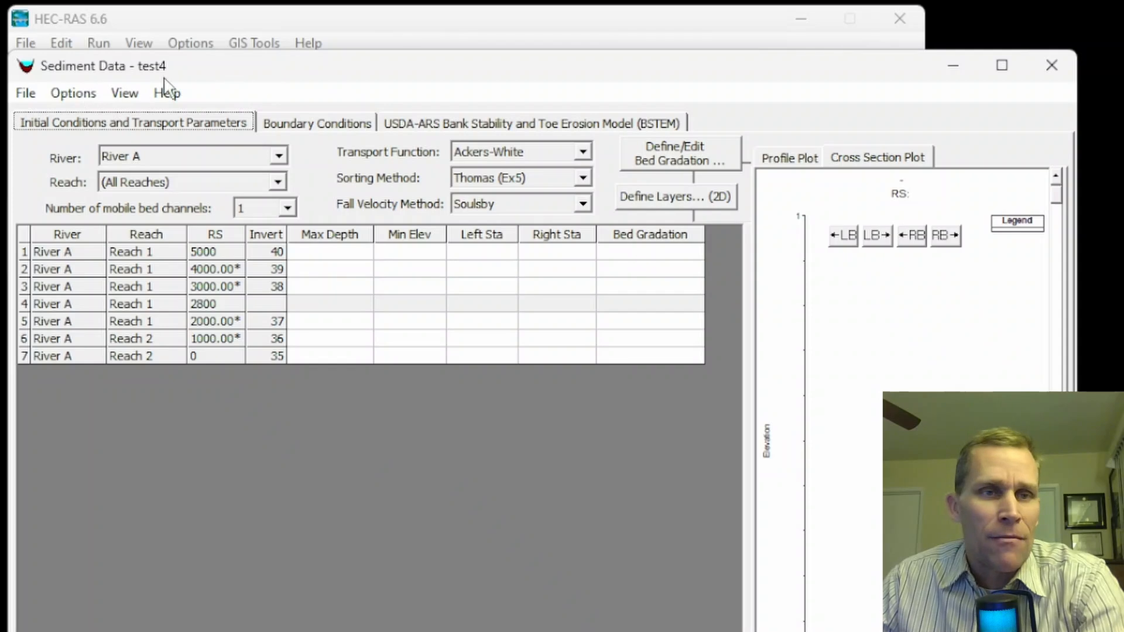
- Close the Sediment Data editor and reopen it from the sediment toolbar button
{"action": "left_click_drag", "start_coordinate": [158, 76], "coordinate": [174, 75]}
{"action": "left_click", "coordinate": [1067, 64]}
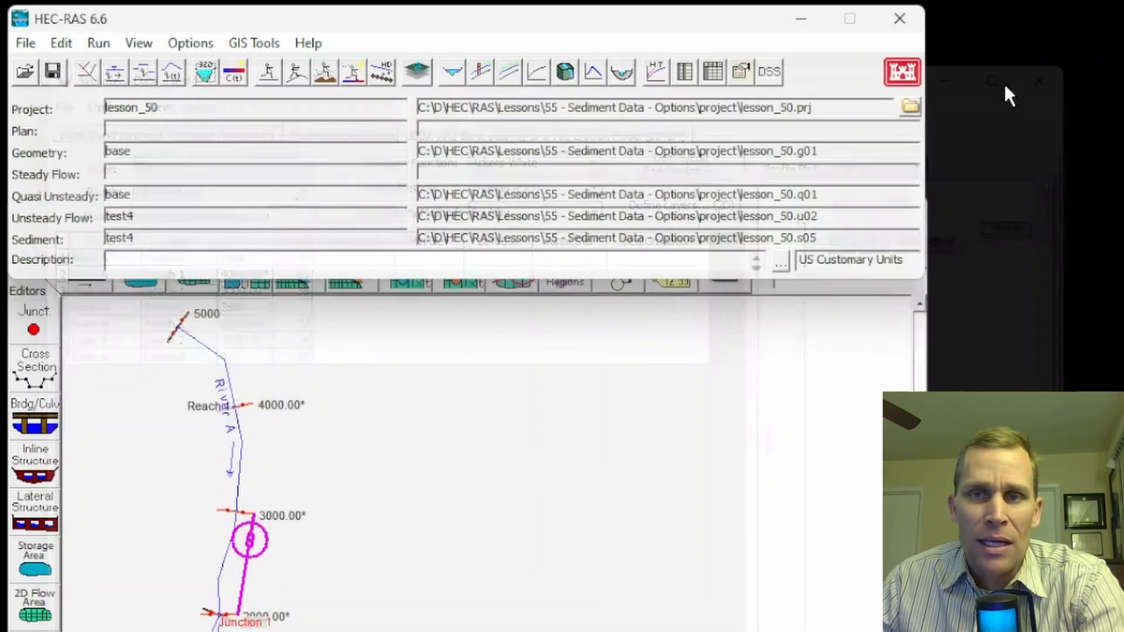
{"action": "left_click", "coordinate": [61, 44]}
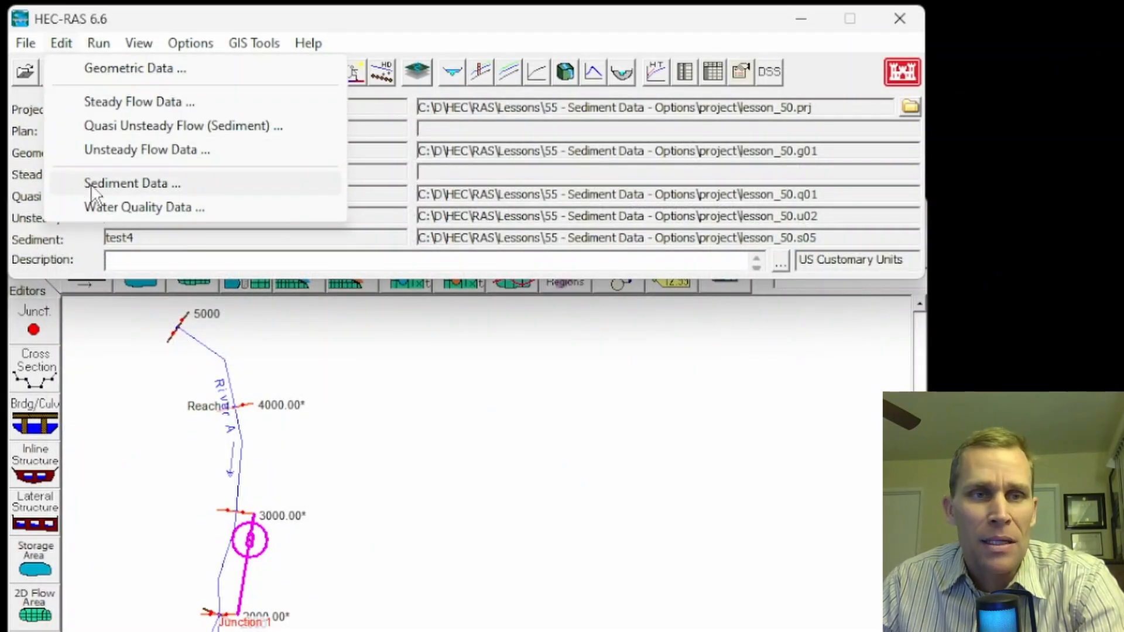
{"action": "left_click", "coordinate": [105, 36]}
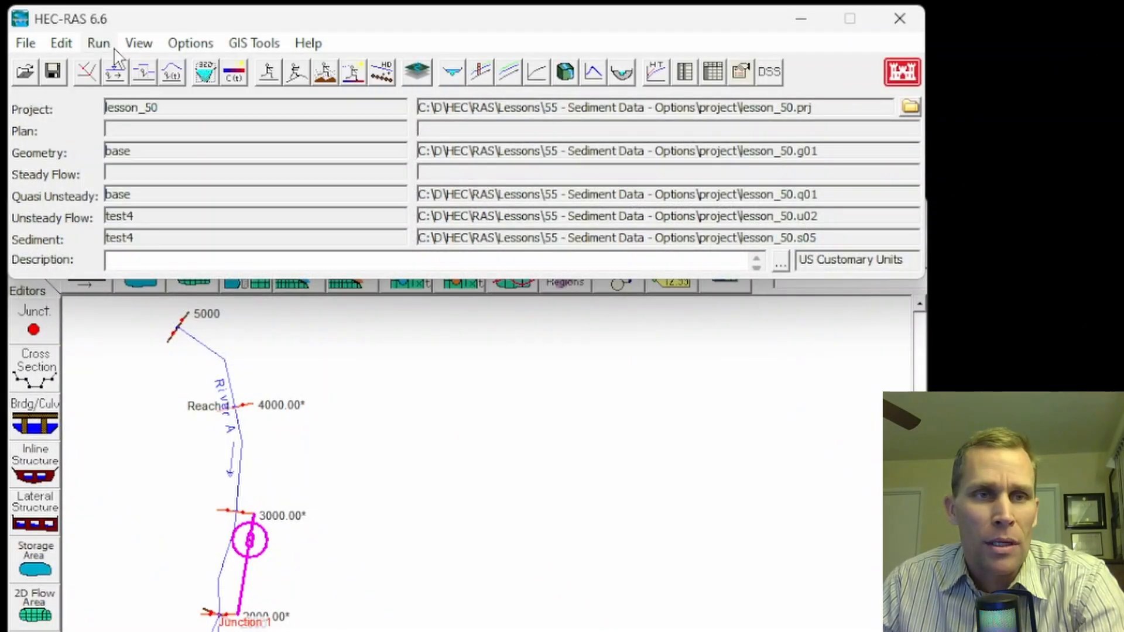
{"action": "left_click", "coordinate": [205, 75]}
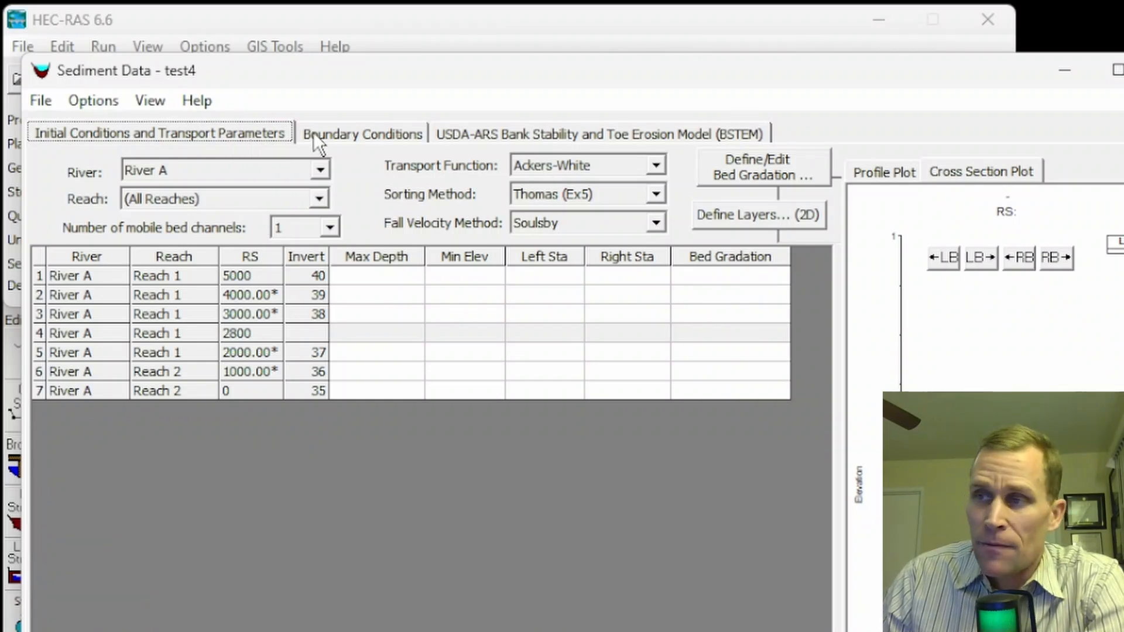
- Compare the Boundary Conditions tab (Reach 1 station 5000, Junction 1) with Initial Conditions
{"action": "left_click", "coordinate": [356, 130]}
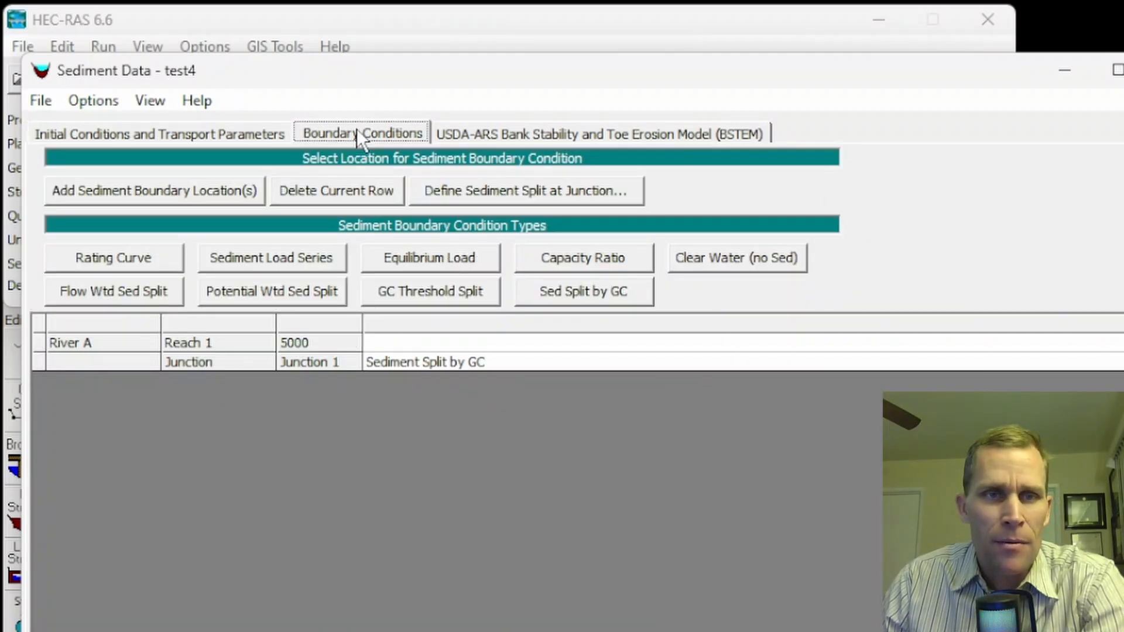
{"action": "left_click", "coordinate": [226, 132]}
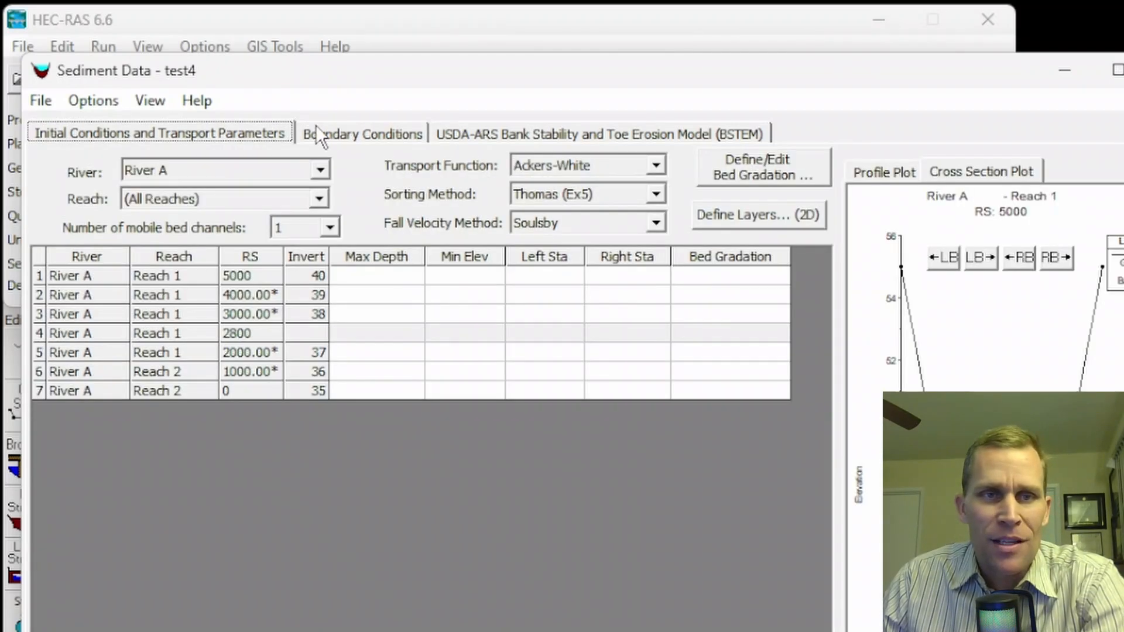
{"action": "left_click", "coordinate": [362, 135]}
{"action": "left_click", "coordinate": [177, 135]}
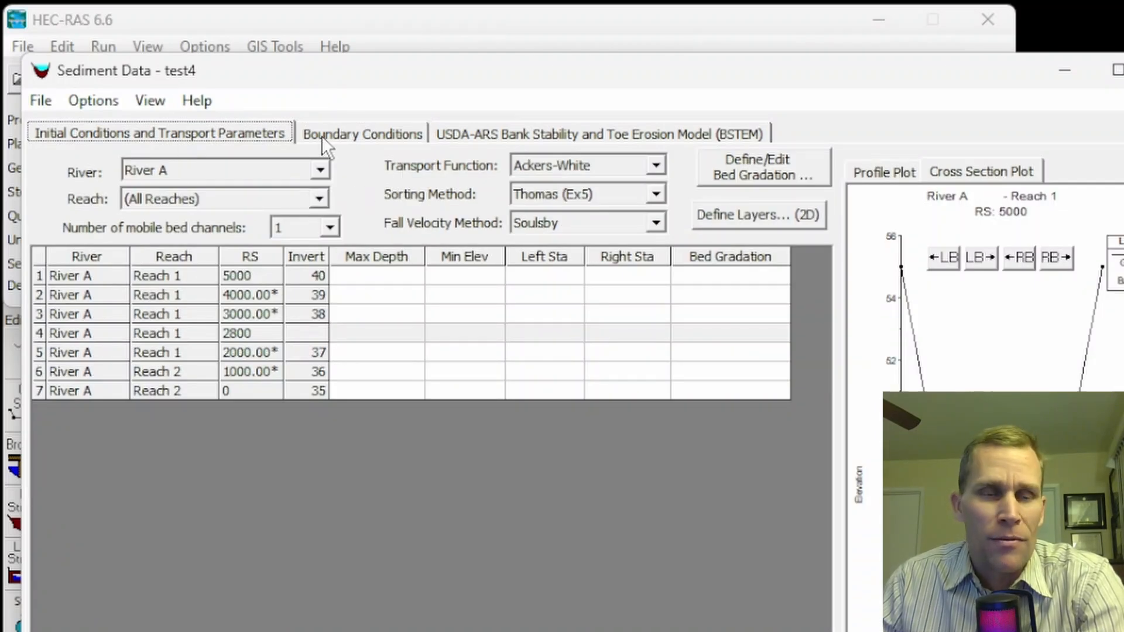
{"action": "left_click", "coordinate": [102, 101]}
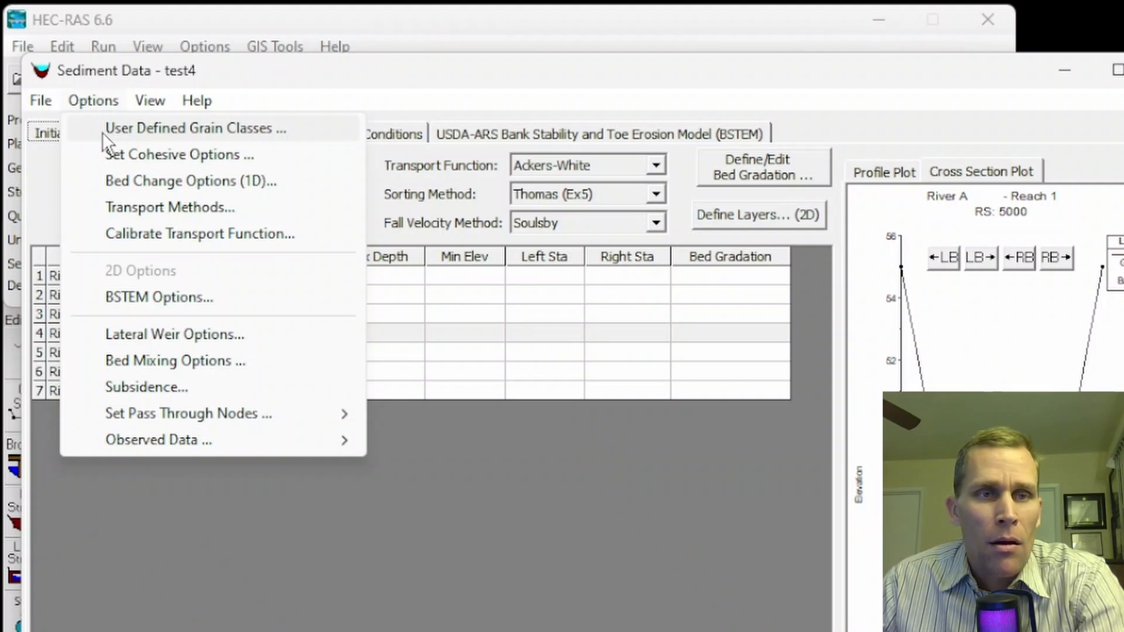
- Open User Defined Grain Classes and read Clay's SG, porosity, unit weight, cohesive, settling-depth and label descriptions
{"action": "left_click", "coordinate": [140, 138]}
{"action": "left_click_drag", "start_coordinate": [269, 72], "coordinate": [269, 110]}
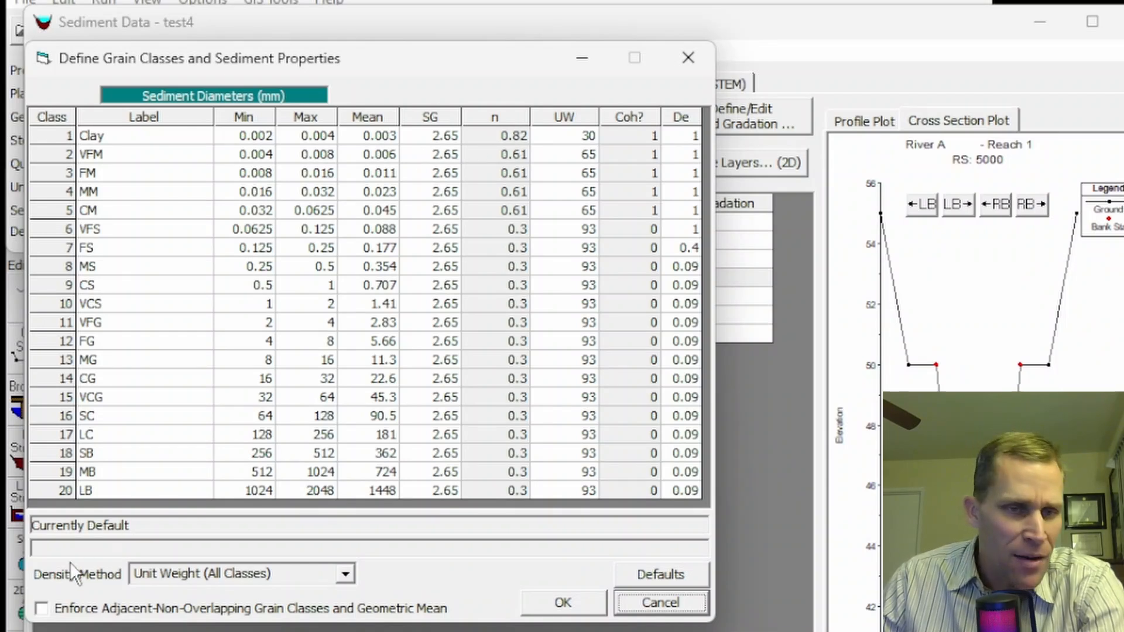
{"action": "left_click", "coordinate": [431, 136]}
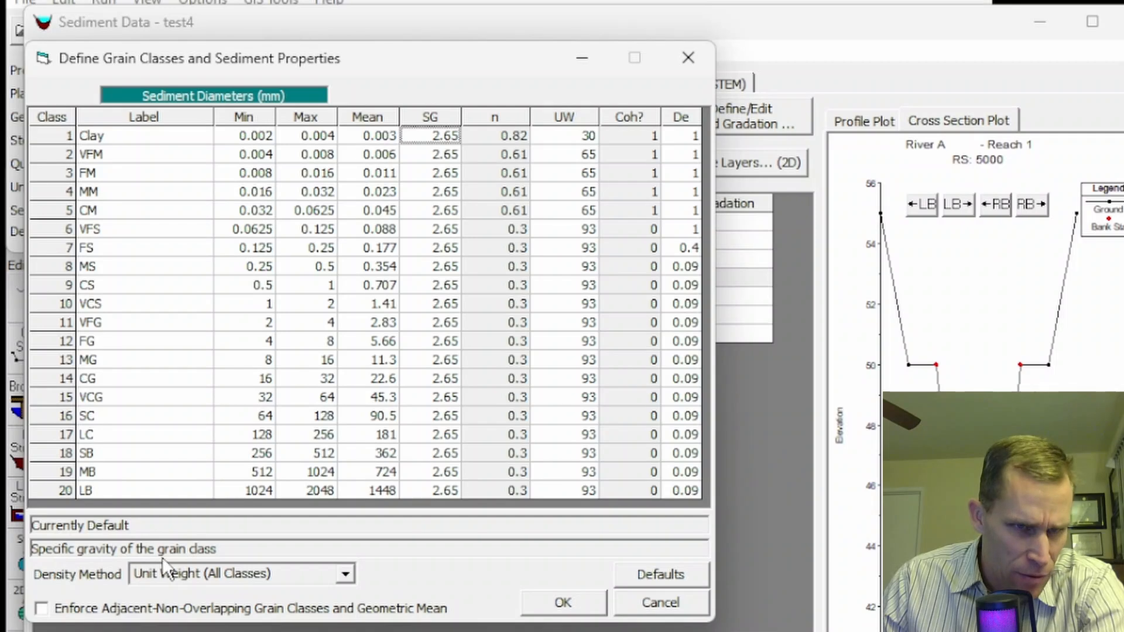
{"action": "left_click", "coordinate": [505, 134]}
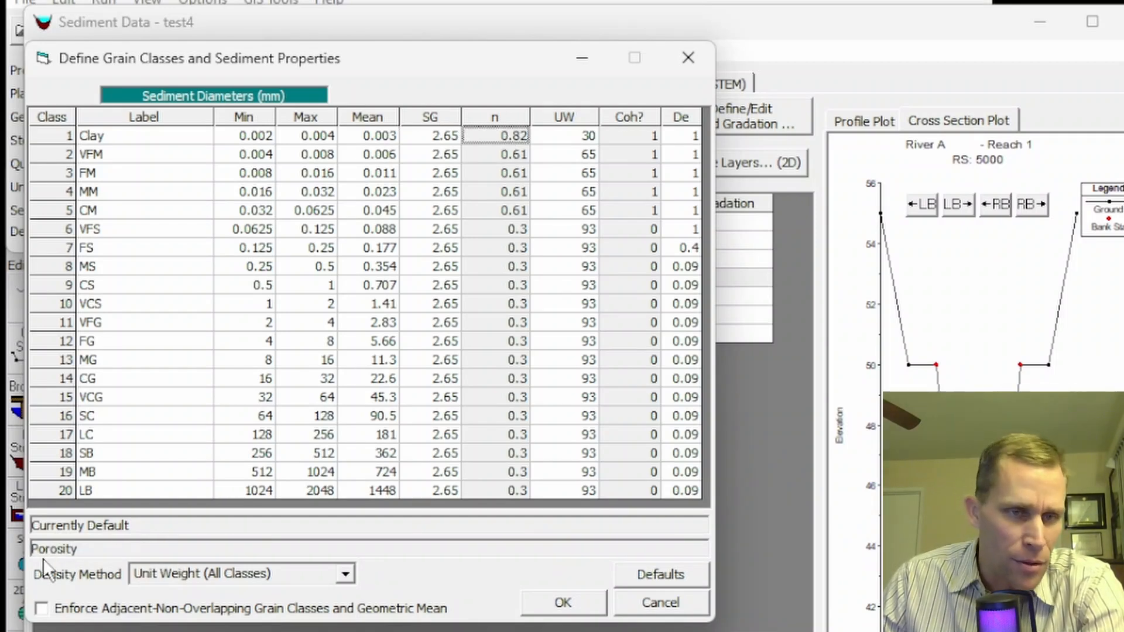
{"action": "left_click", "coordinate": [560, 138]}
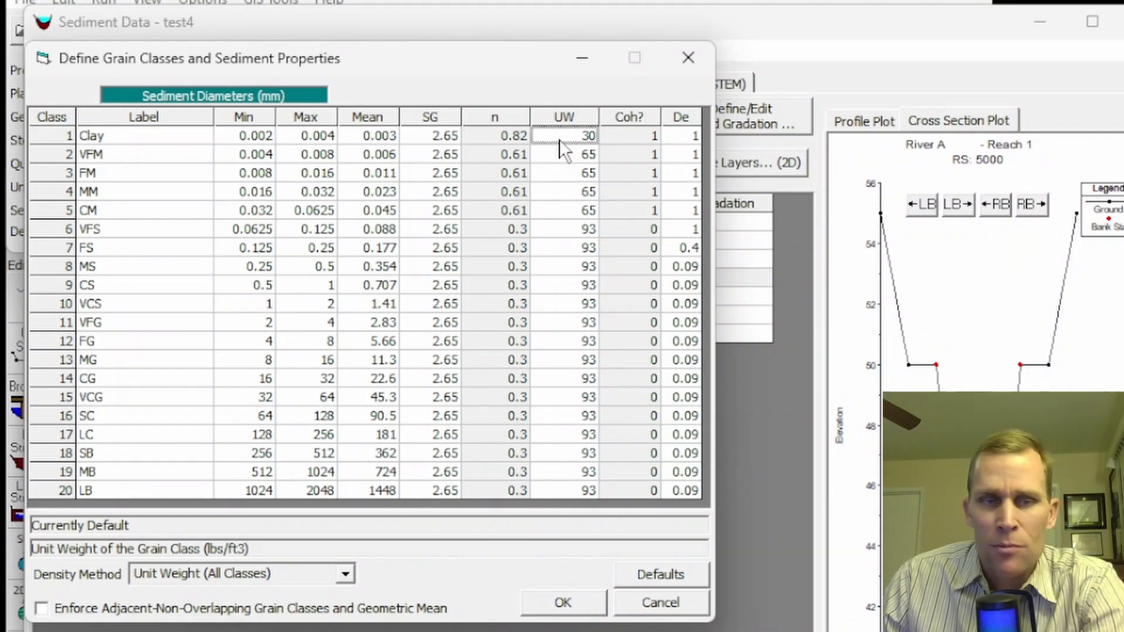
{"action": "left_click", "coordinate": [614, 139]}
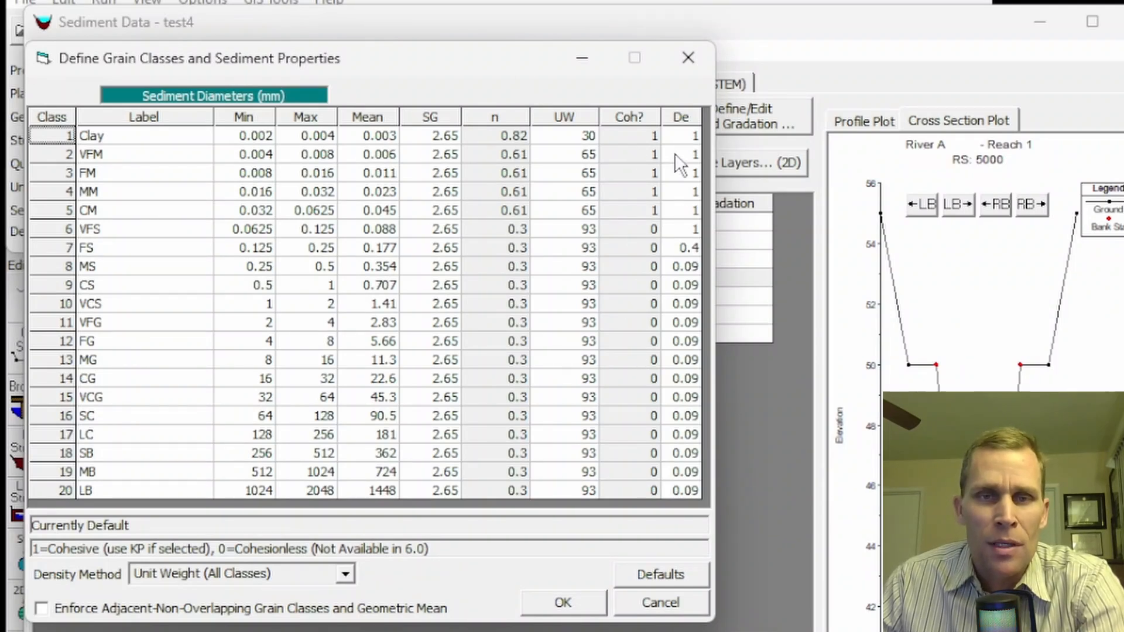
{"action": "left_click", "coordinate": [683, 138]}
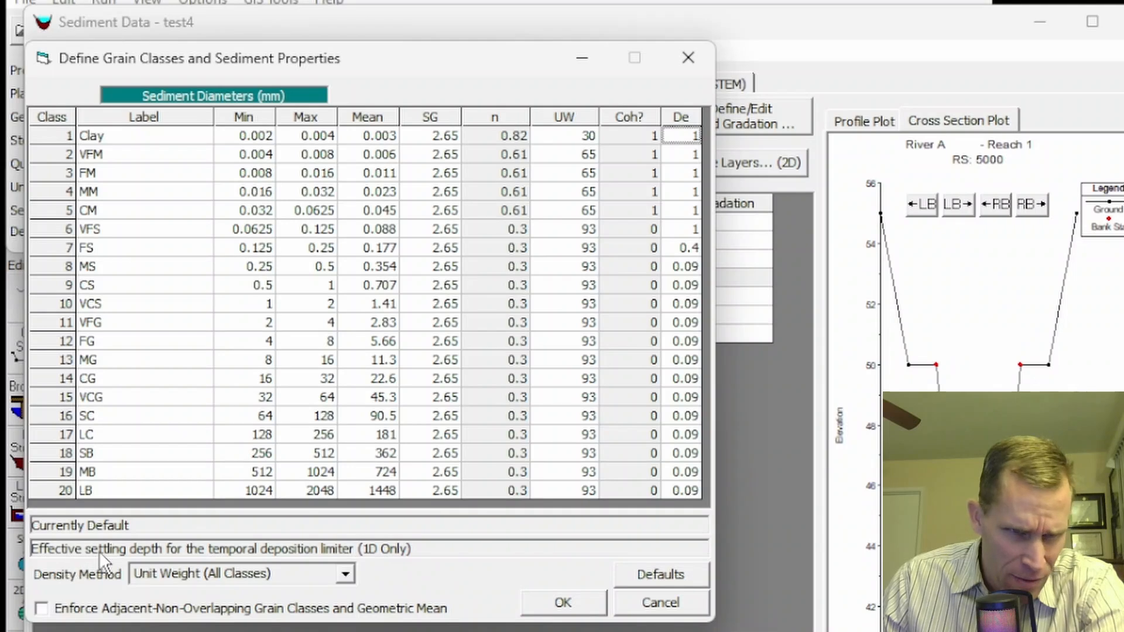
{"action": "left_click", "coordinate": [194, 136]}
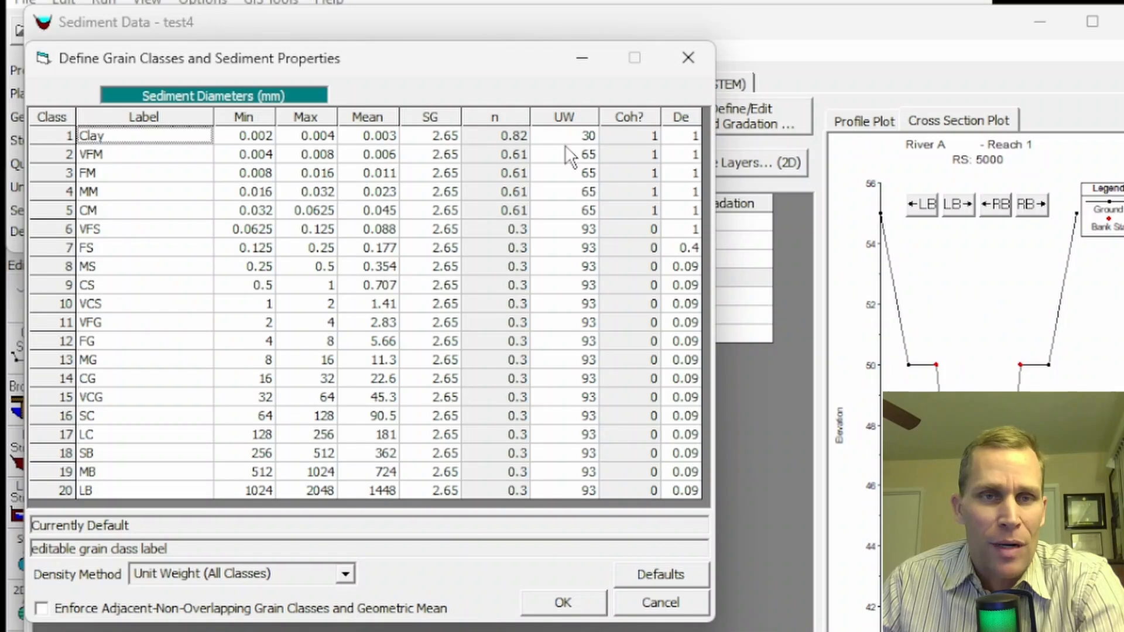
- Set the Clay class range to 0.001–0.005 mm and accept the grain classes with OK
{"action": "left_click", "coordinate": [244, 139]}
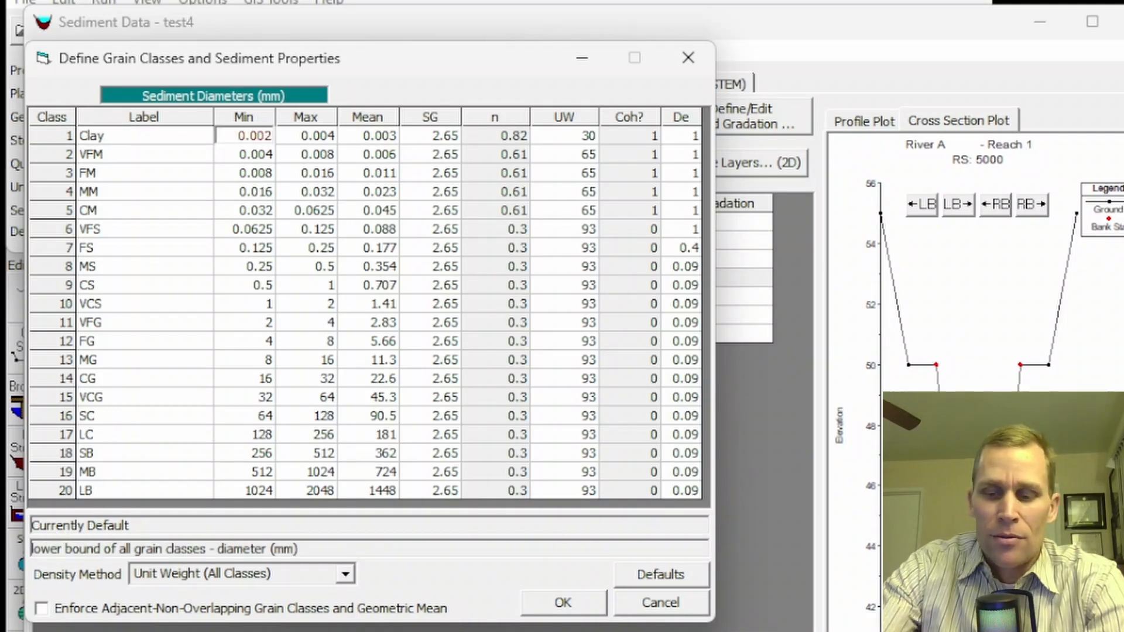
{"action": "left_click_drag", "start_coordinate": [263, 136], "coordinate": [271, 136]}
{"action": "type", "text": "1"}
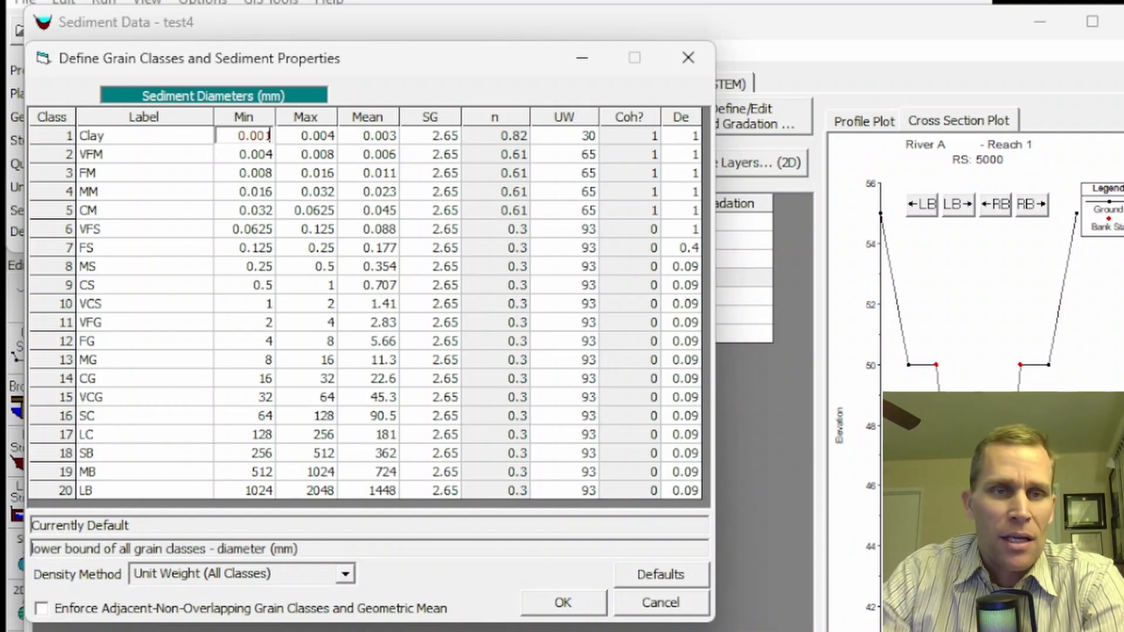
{"action": "key", "text": "Tab"}
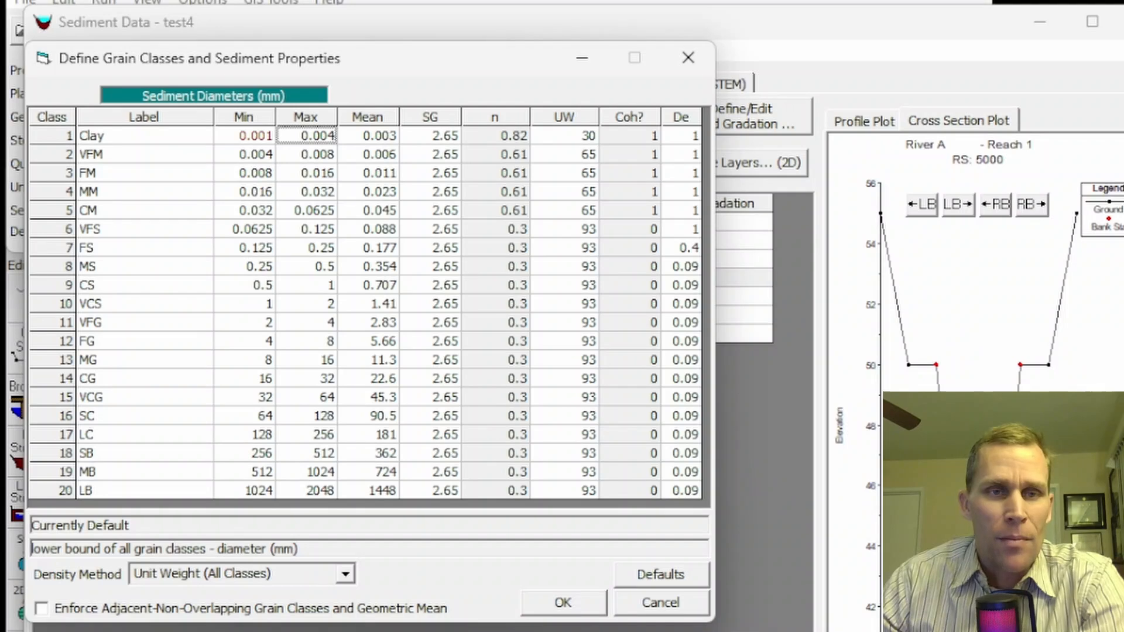
{"action": "left_click", "coordinate": [318, 139]}
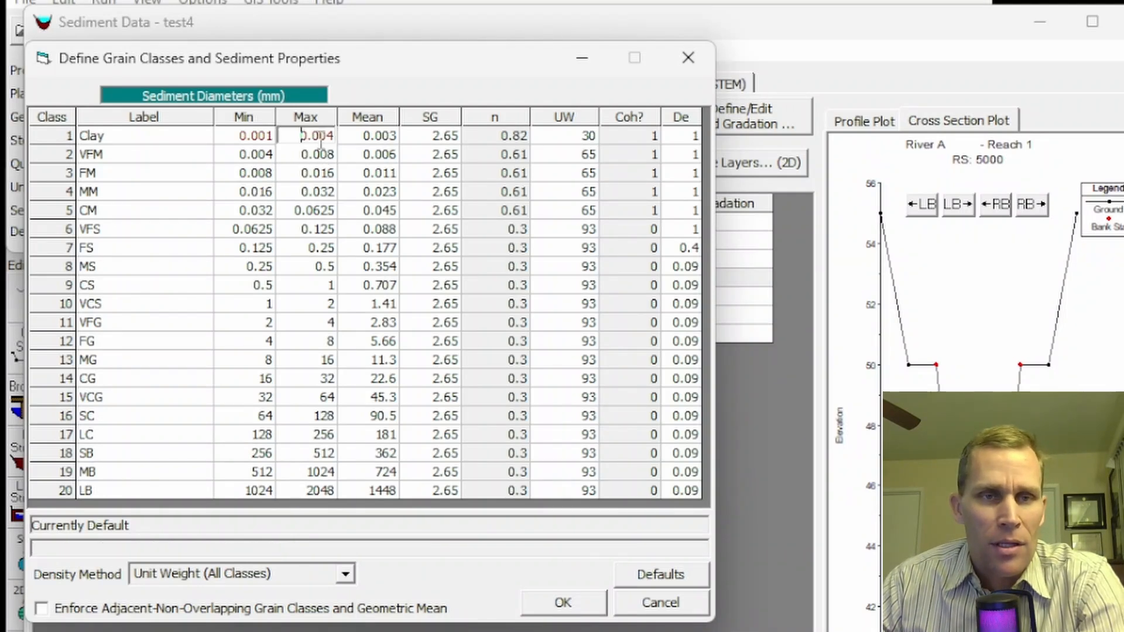
{"action": "left_click", "coordinate": [327, 136]}
{"action": "key", "text": "shift+Right"}
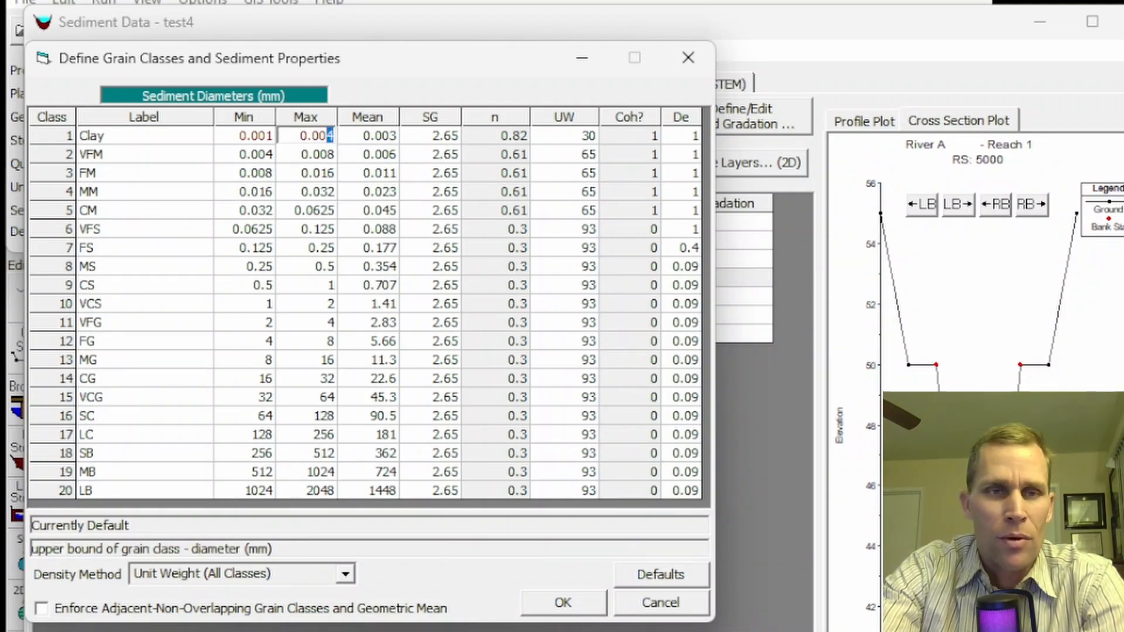
{"action": "type", "text": "5"}
{"action": "key", "text": "Tab"}
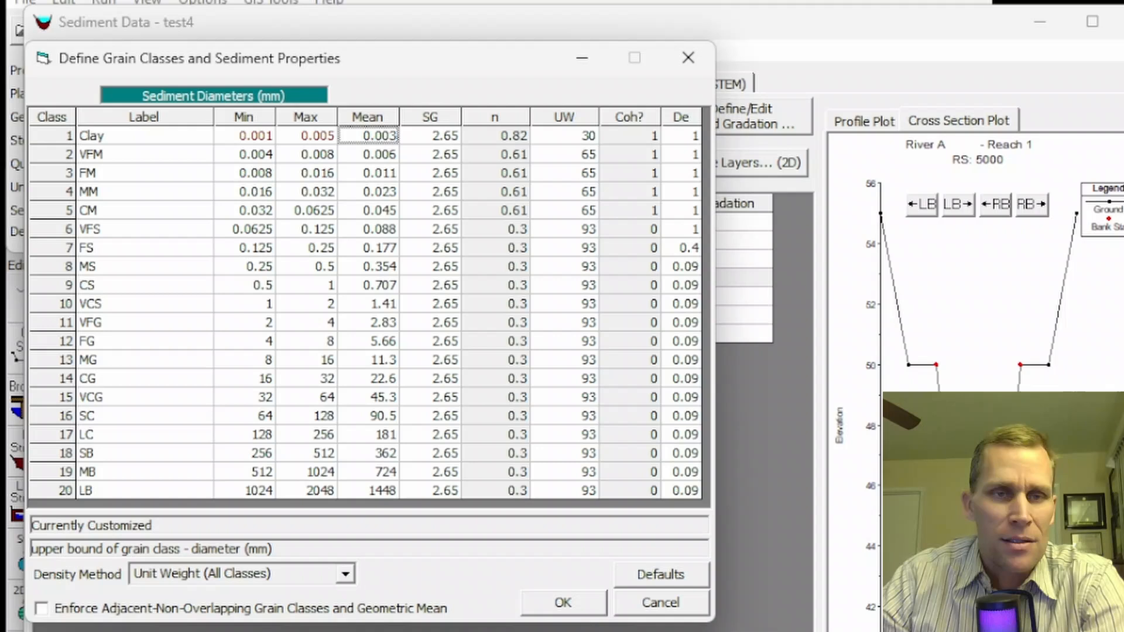
{"action": "left_click", "coordinate": [555, 603]}
- Check the Bed Gradation editor's class diameters with the new clay range, then close it
{"action": "left_click", "coordinate": [724, 119]}
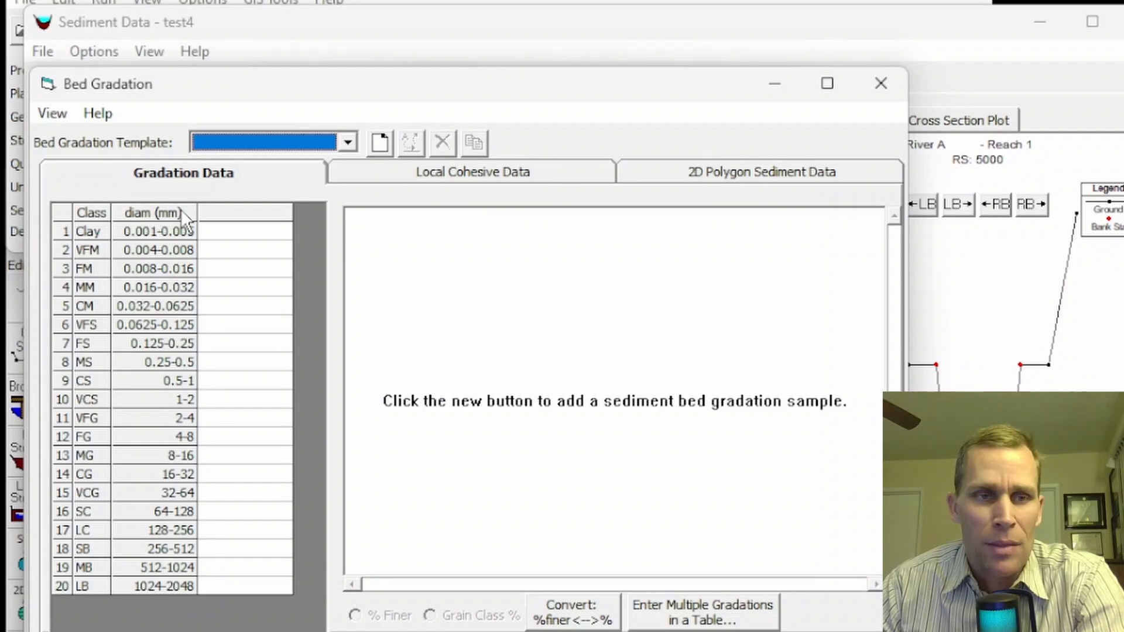
{"action": "left_click", "coordinate": [674, 631]}
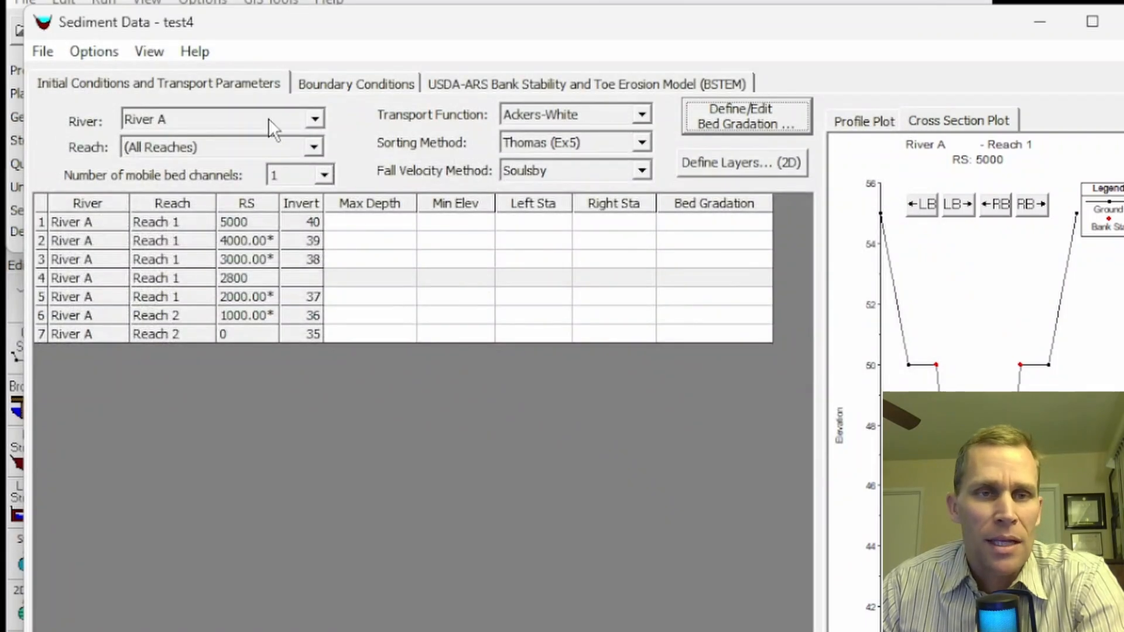
{"action": "left_click", "coordinate": [101, 52]}
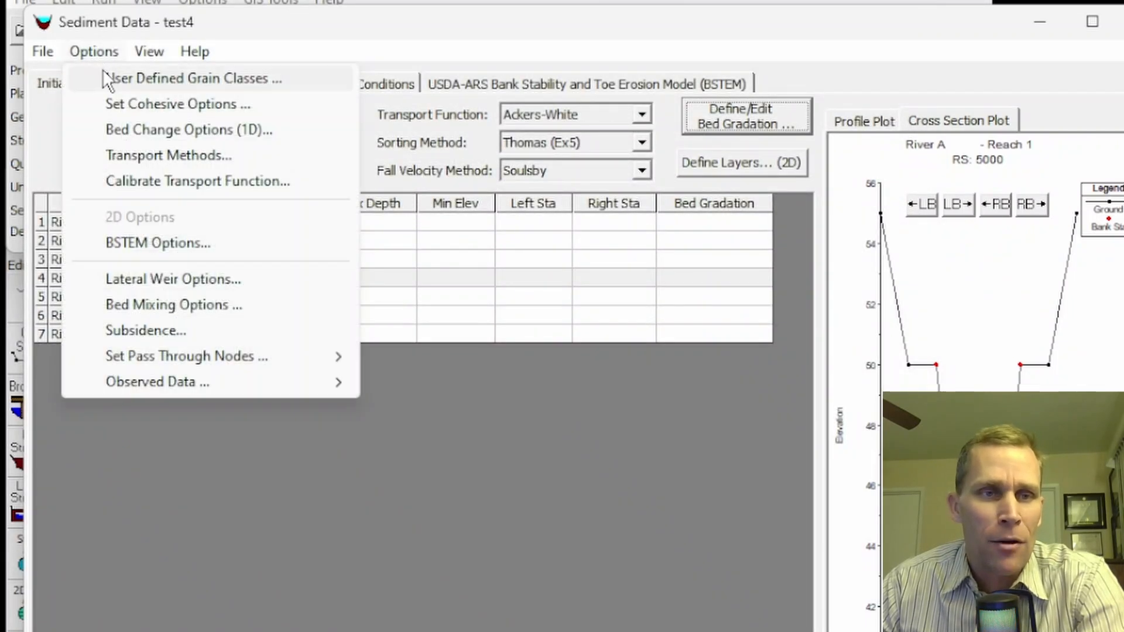
- Reopen User Defined Grain Classes and set the Clay maximum back to 0.004 mm
{"action": "left_click", "coordinate": [106, 78]}
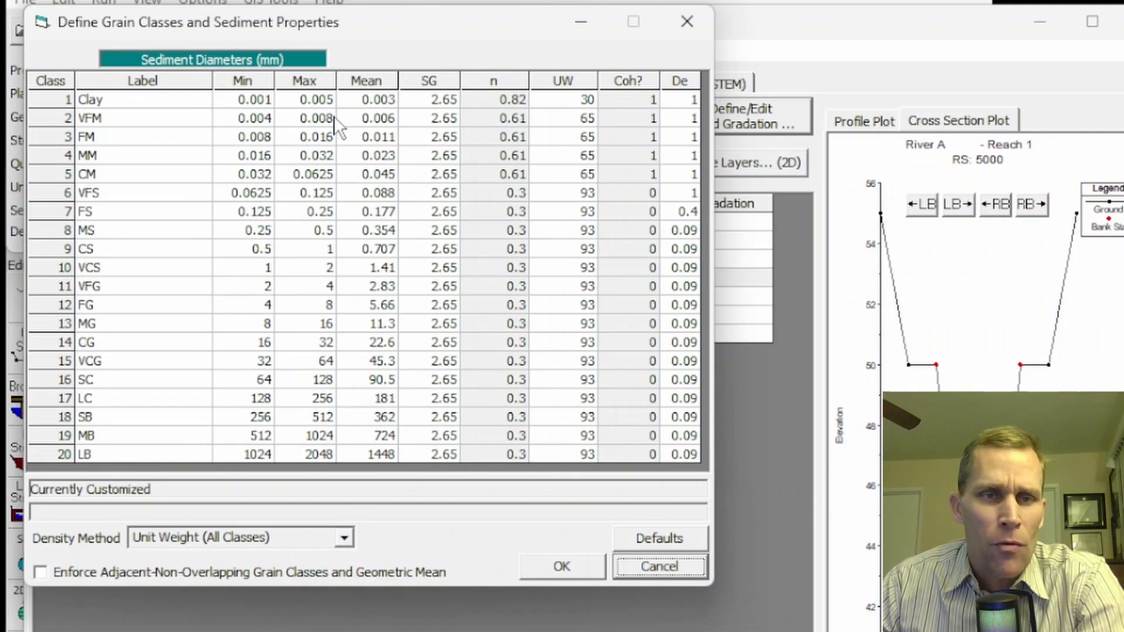
{"action": "left_click", "coordinate": [320, 96]}
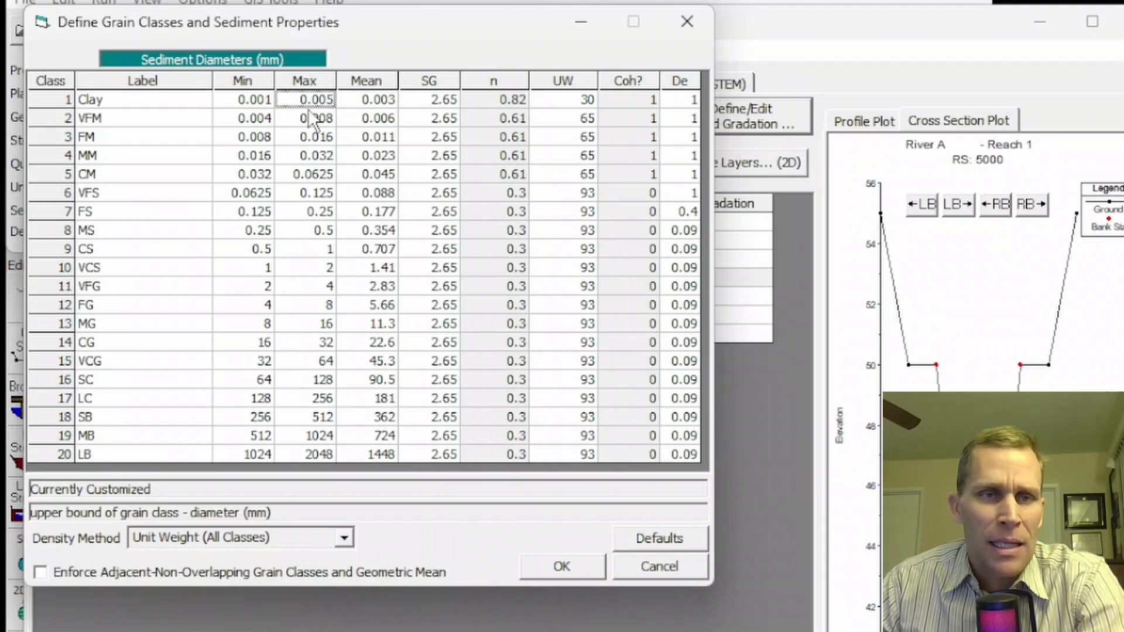
{"action": "left_click", "coordinate": [253, 119]}
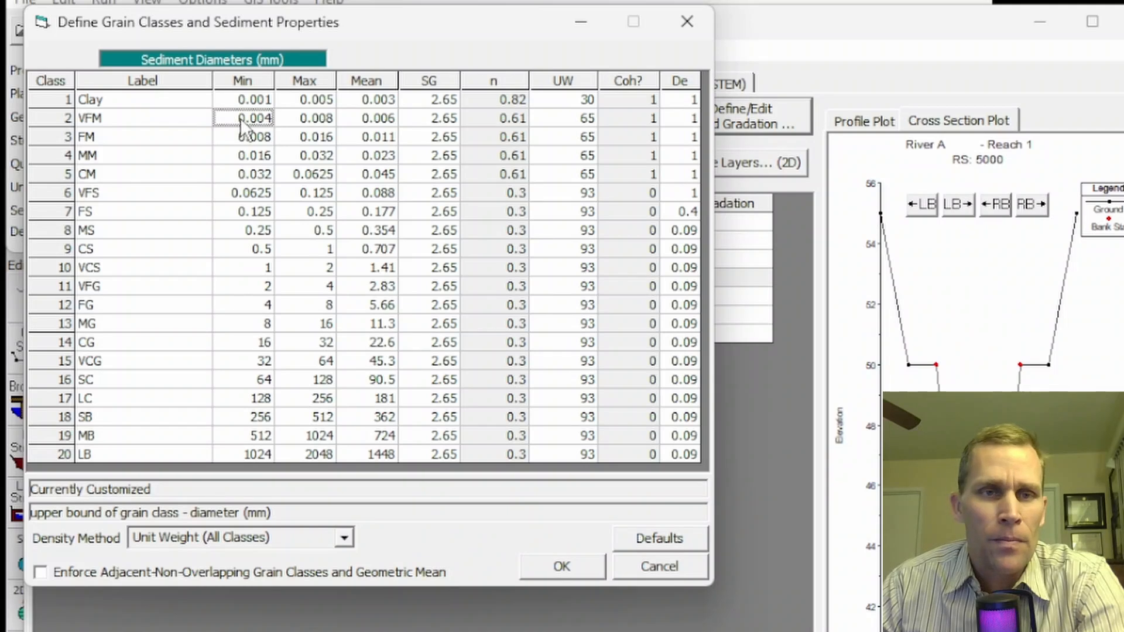
{"action": "left_click", "coordinate": [304, 101]}
{"action": "left_click_drag", "start_coordinate": [319, 101], "coordinate": [341, 100]}
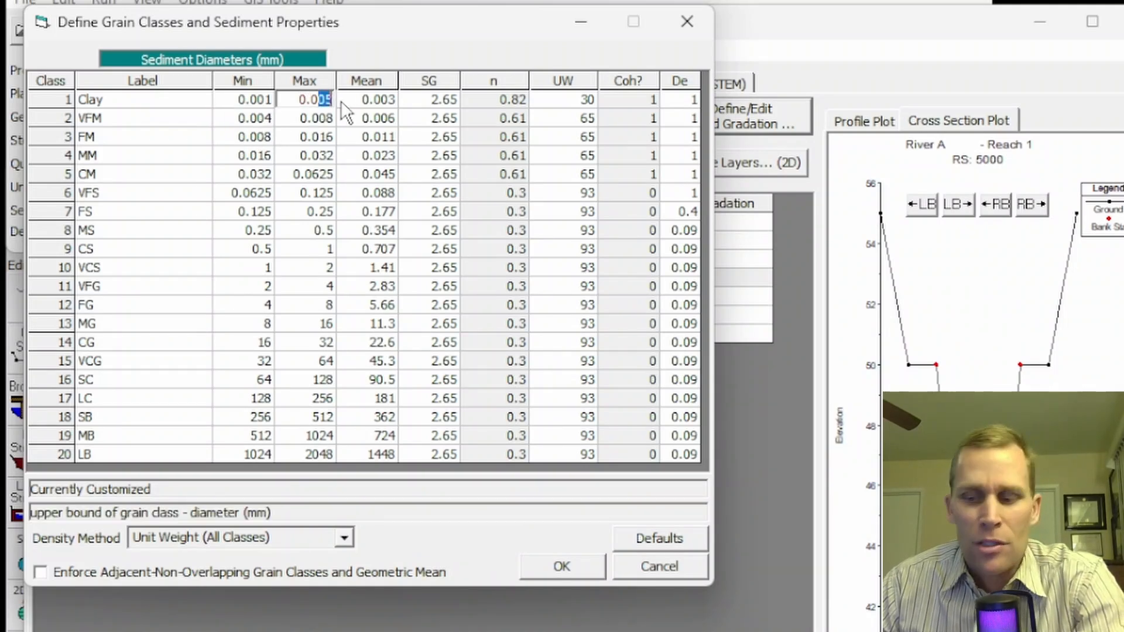
{"action": "type", "text": "04"}
{"action": "key", "text": "Tab"}
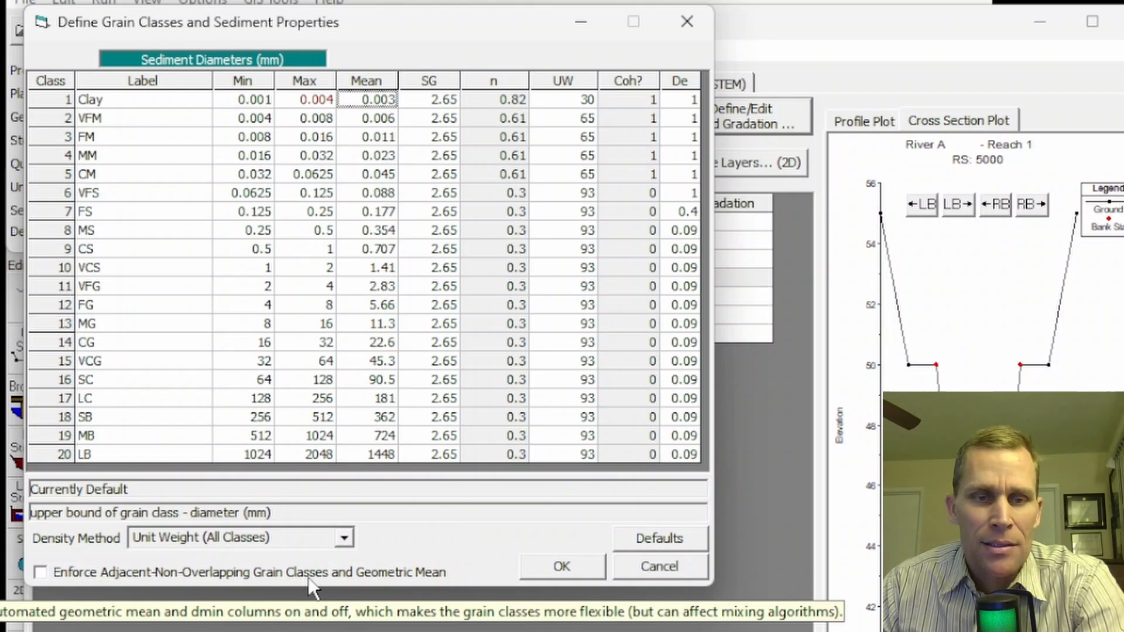
- Enable Enforce Adjacent-Non-Overlapping Grain Classes, set Clay max to 0.005, then reset Defaults
{"action": "left_click", "coordinate": [45, 573]}
{"action": "left_click", "coordinate": [42, 573]}
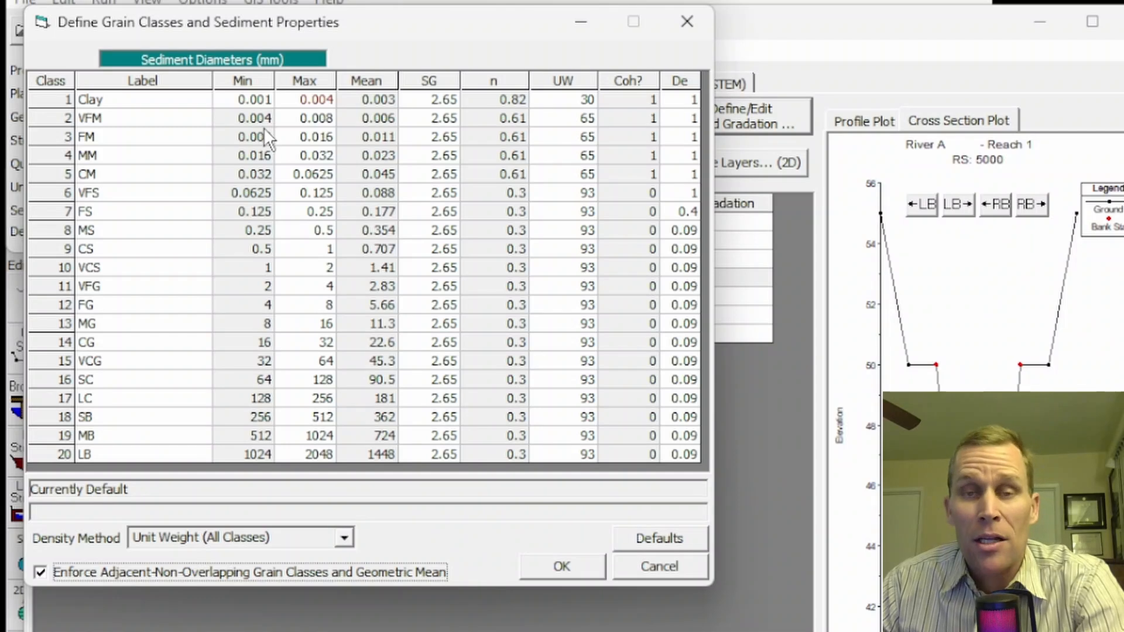
{"action": "left_click", "coordinate": [328, 101]}
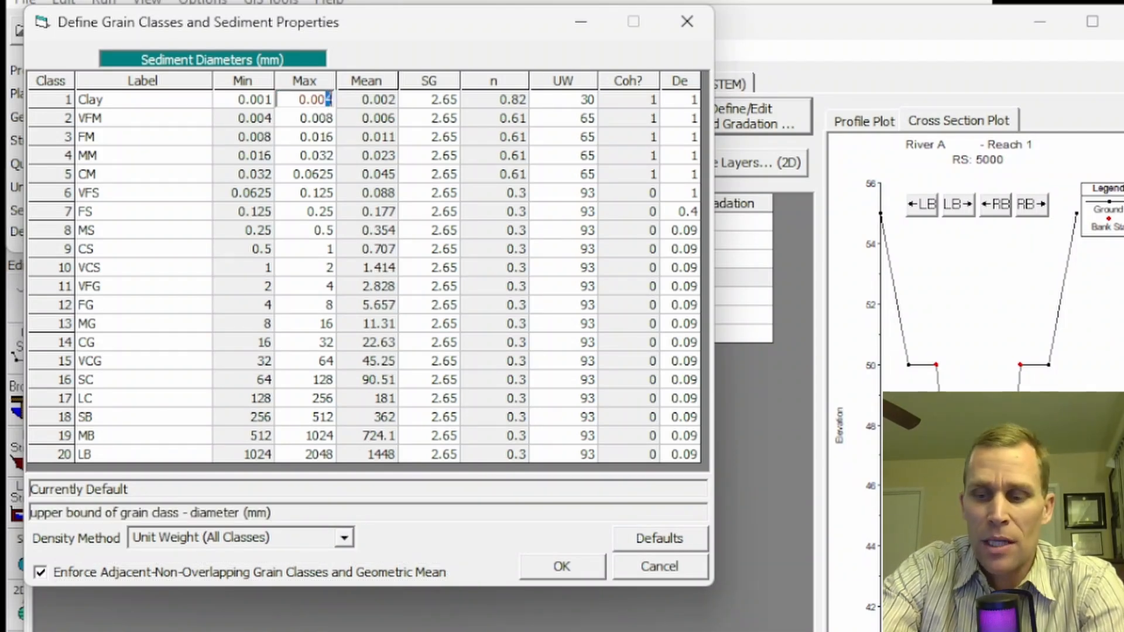
{"action": "key", "text": "BackSpace"}
{"action": "type", "text": "5"}
{"action": "key", "text": "Tab"}
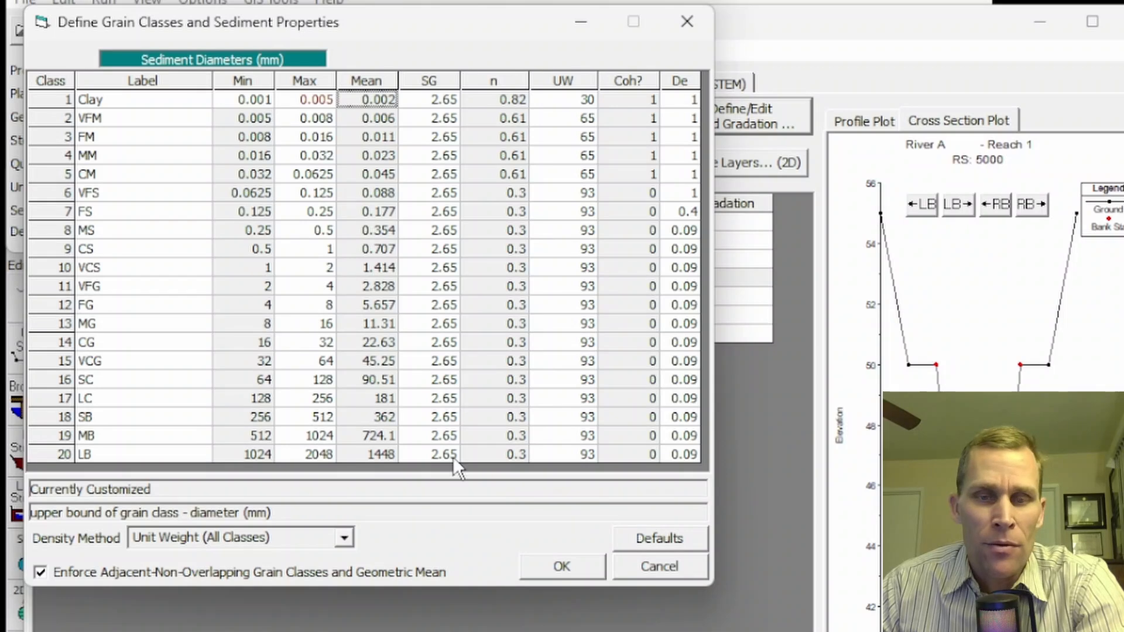
{"action": "left_click", "coordinate": [656, 541]}
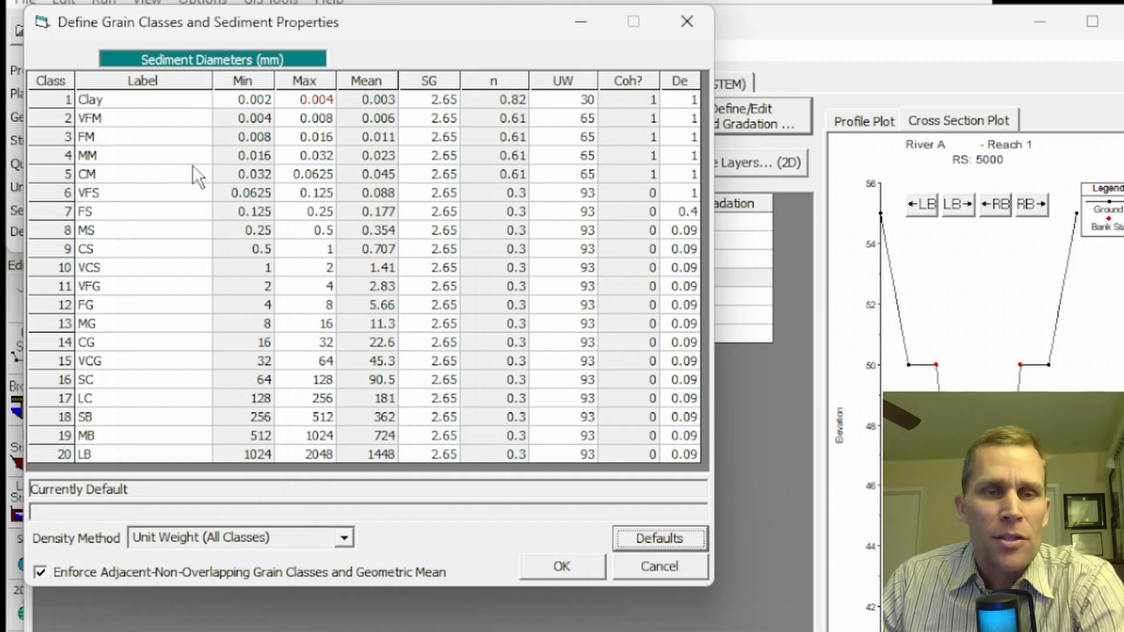
- Turn off Enforce Adjacent-Non-Overlapping Grain Classes and inspect the MM and CM diameters
{"action": "left_click", "coordinate": [41, 573]}
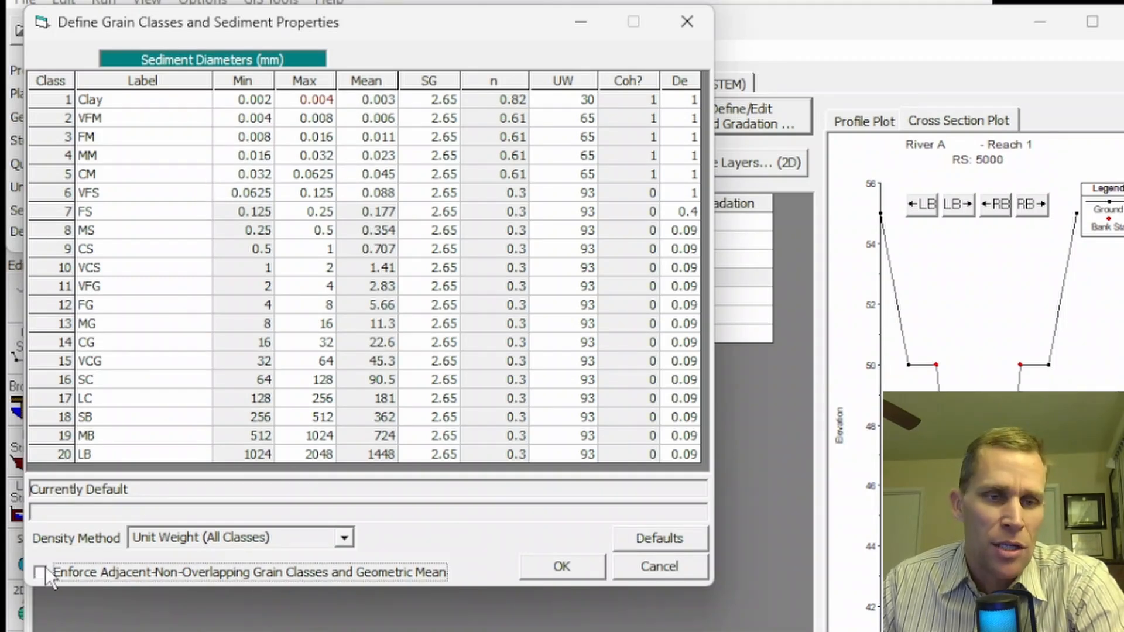
{"action": "left_click", "coordinate": [252, 175]}
{"action": "left_click", "coordinate": [320, 174]}
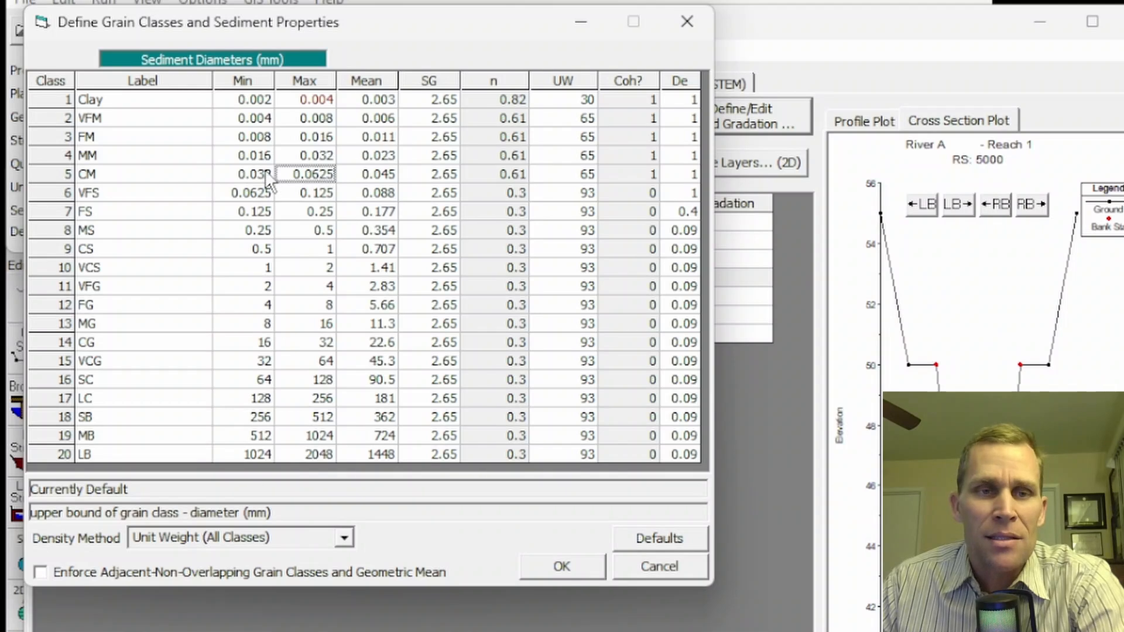
{"action": "left_click", "coordinate": [242, 160]}
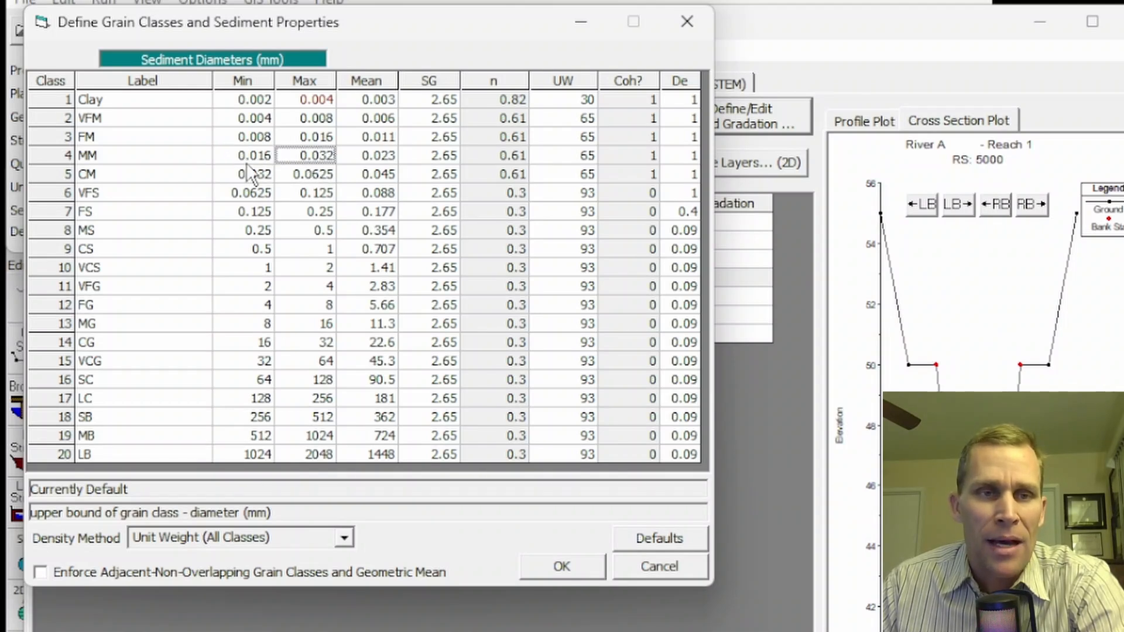
- Enter test labels for MM and CM, restore the default labels, and close with OK
{"action": "left_click", "coordinate": [128, 159]}
{"action": "type", "text": "asdfasdf"}
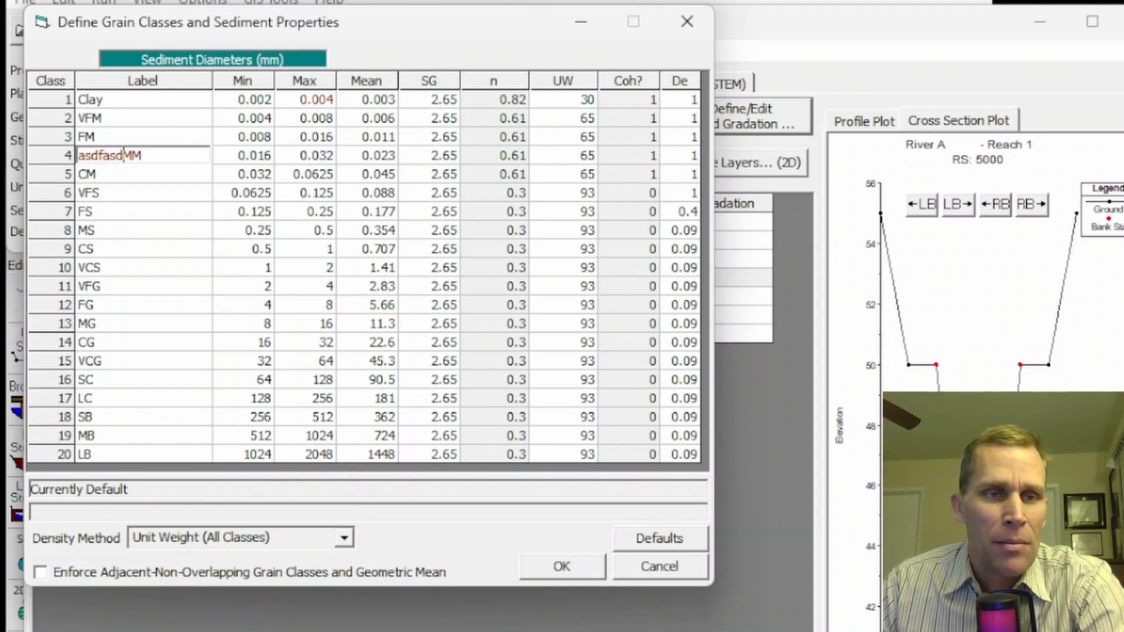
{"action": "left_click", "coordinate": [138, 168]}
{"action": "type", "text": "asdf"}
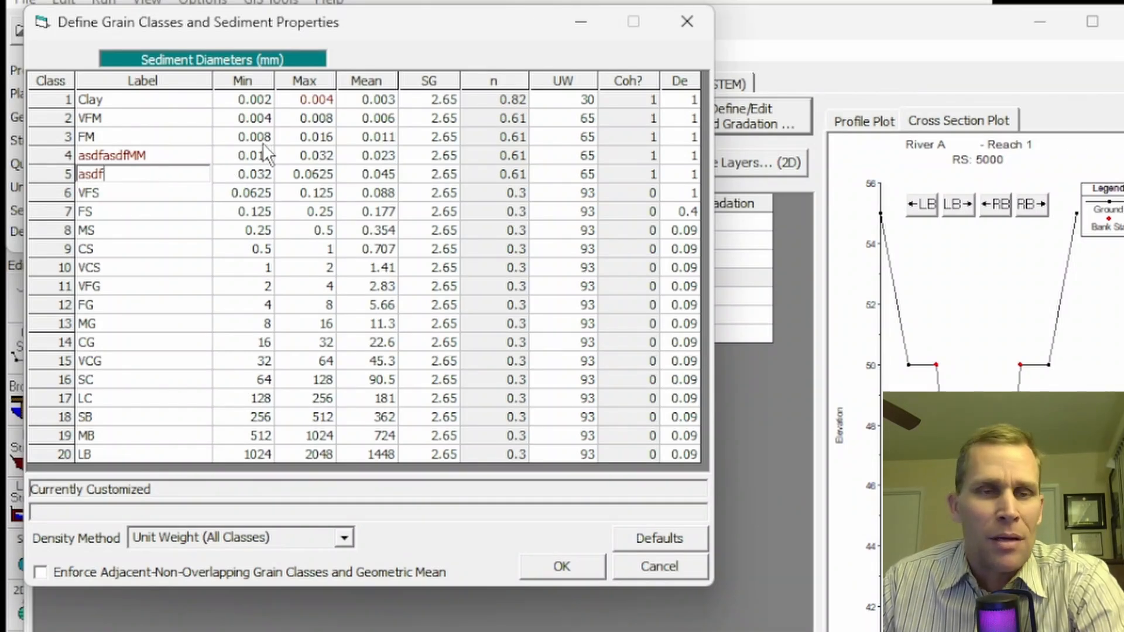
{"action": "left_click", "coordinate": [256, 174]}
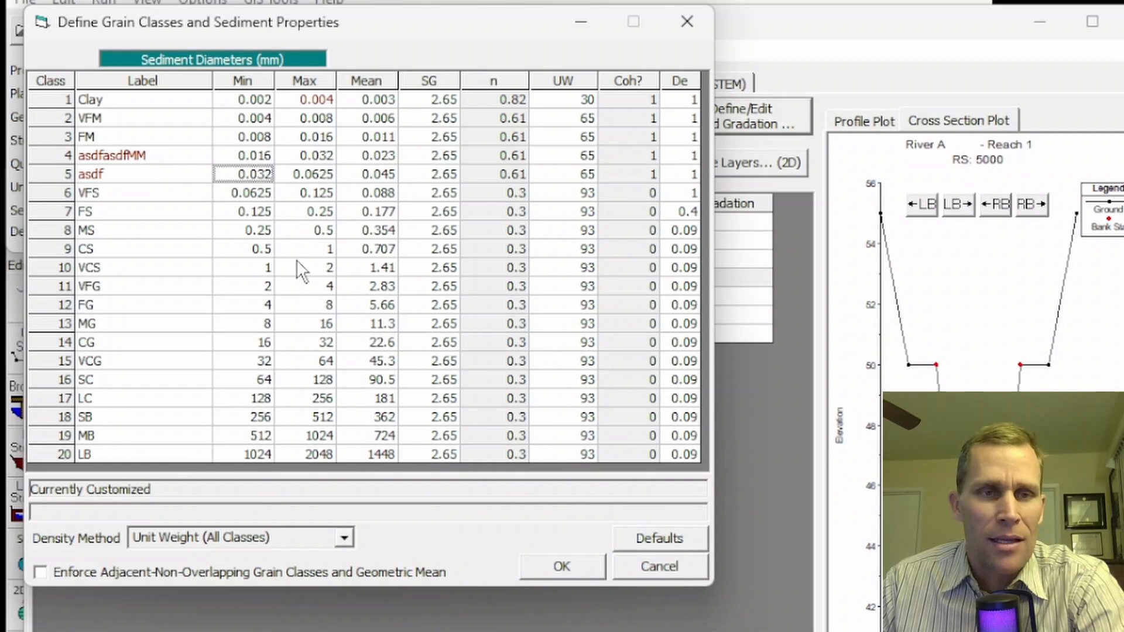
{"action": "left_click", "coordinate": [656, 540]}
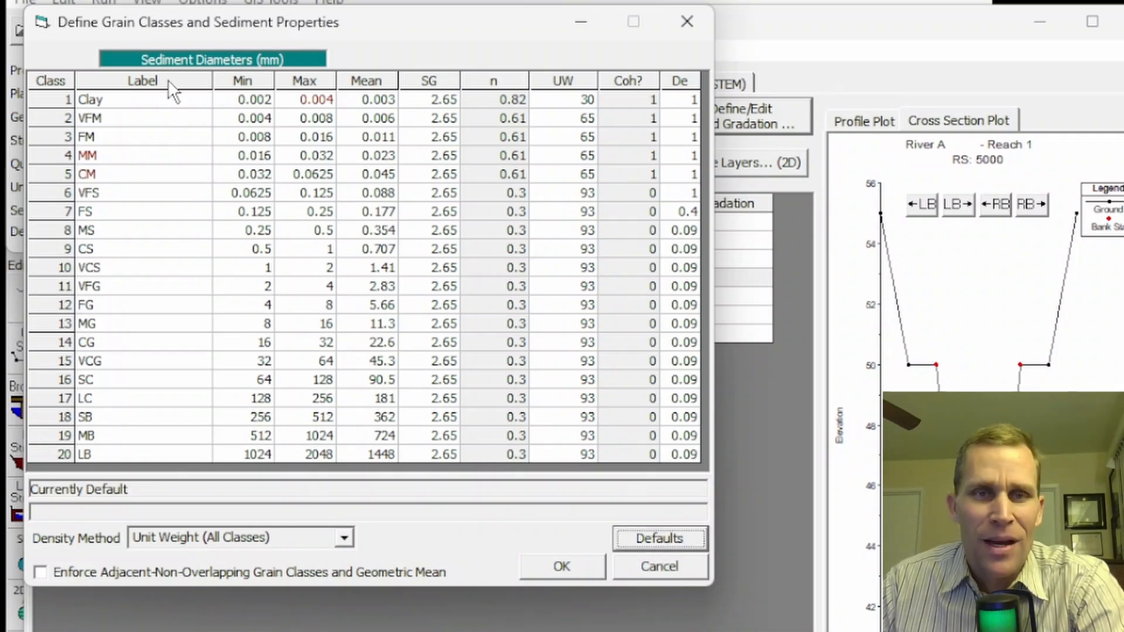
{"action": "left_click", "coordinate": [582, 570]}
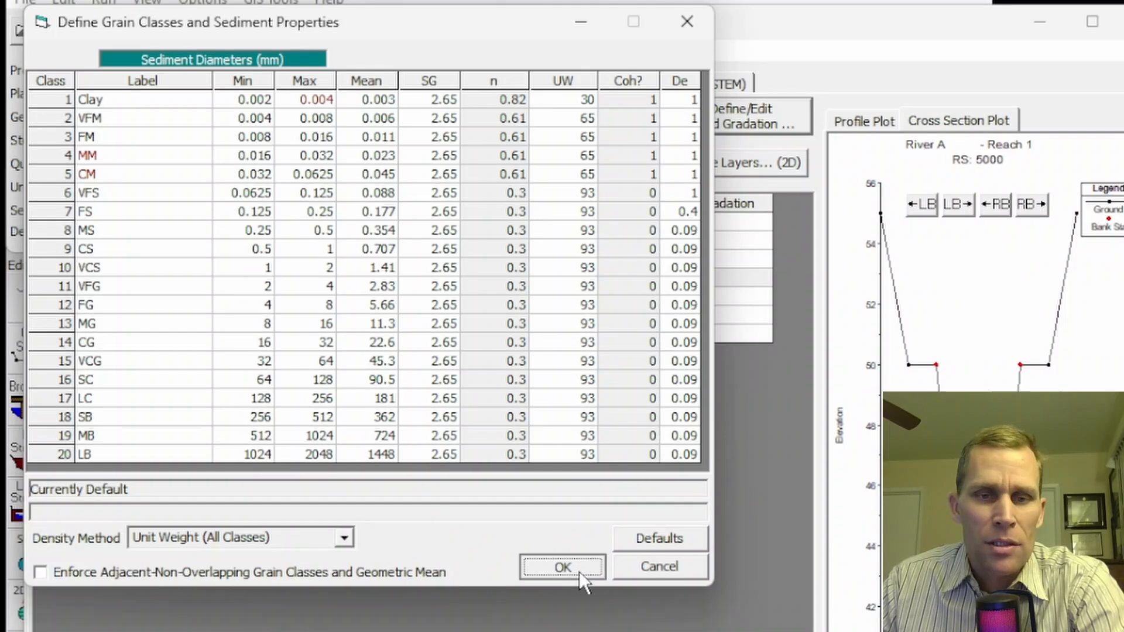
- Try the Krone/Partheniades cohesive methods, then close keeping Use Selected Transport Functions for All Grain Sizes
{"action": "left_click", "coordinate": [90, 54]}
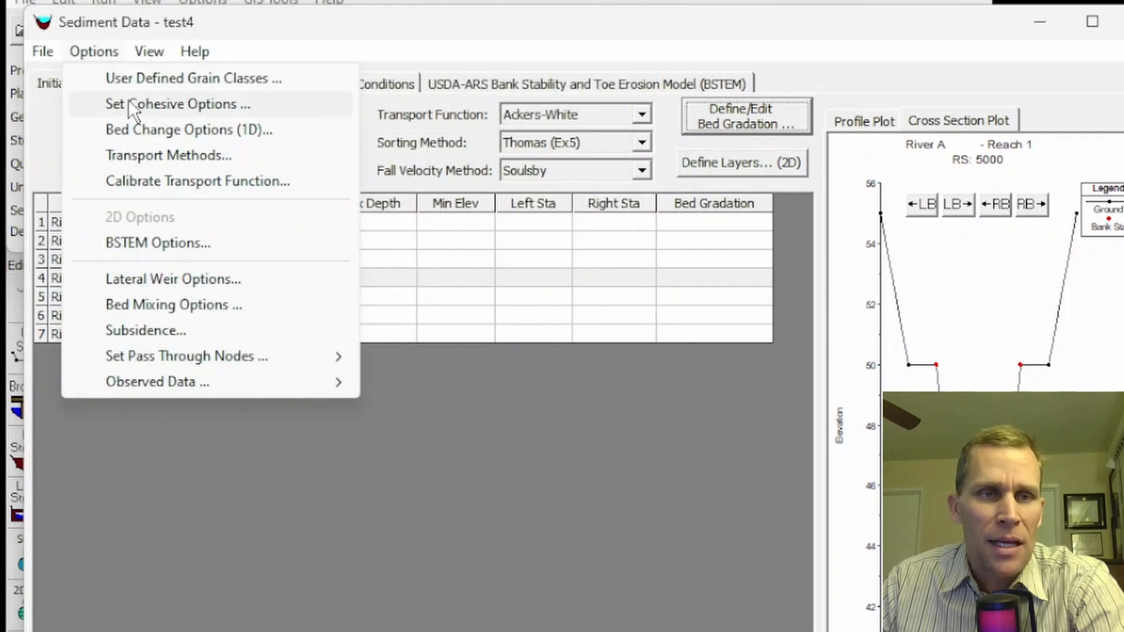
{"action": "left_click", "coordinate": [147, 110]}
{"action": "left_click_drag", "start_coordinate": [285, 146], "coordinate": [234, 35]}
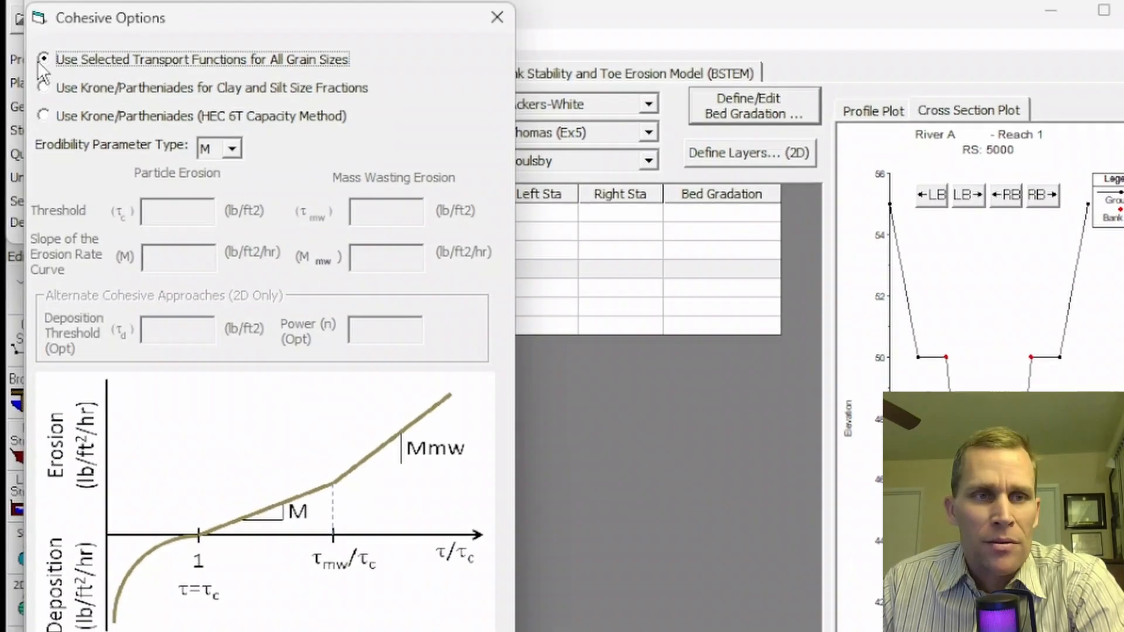
{"action": "left_click", "coordinate": [38, 71]}
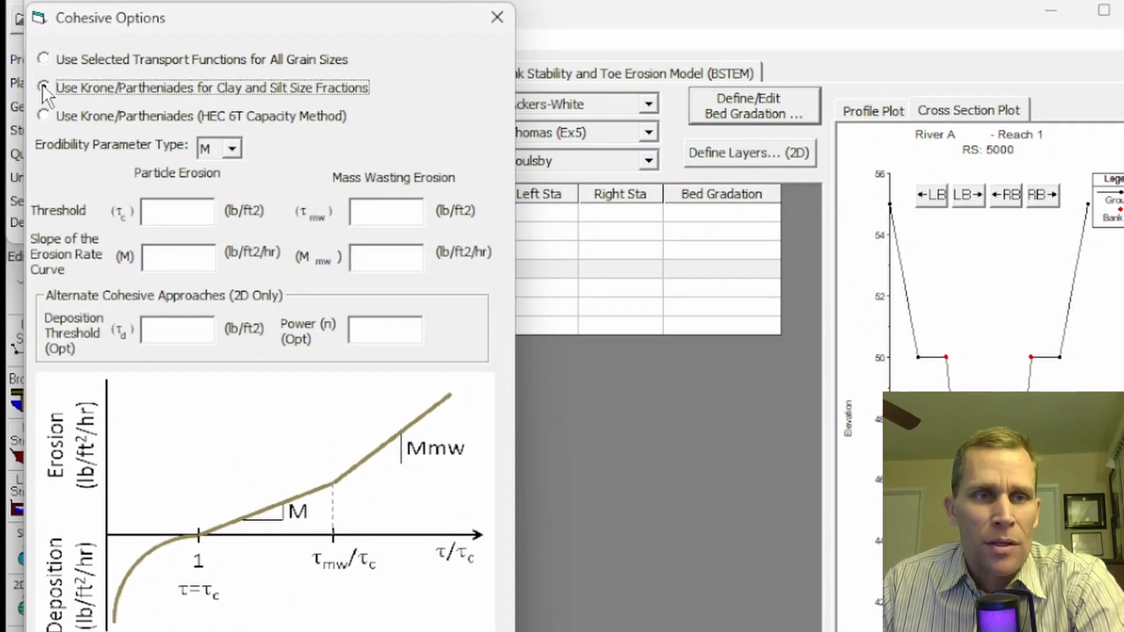
{"action": "left_click", "coordinate": [46, 114]}
{"action": "left_click", "coordinate": [48, 86]}
{"action": "left_click", "coordinate": [48, 61]}
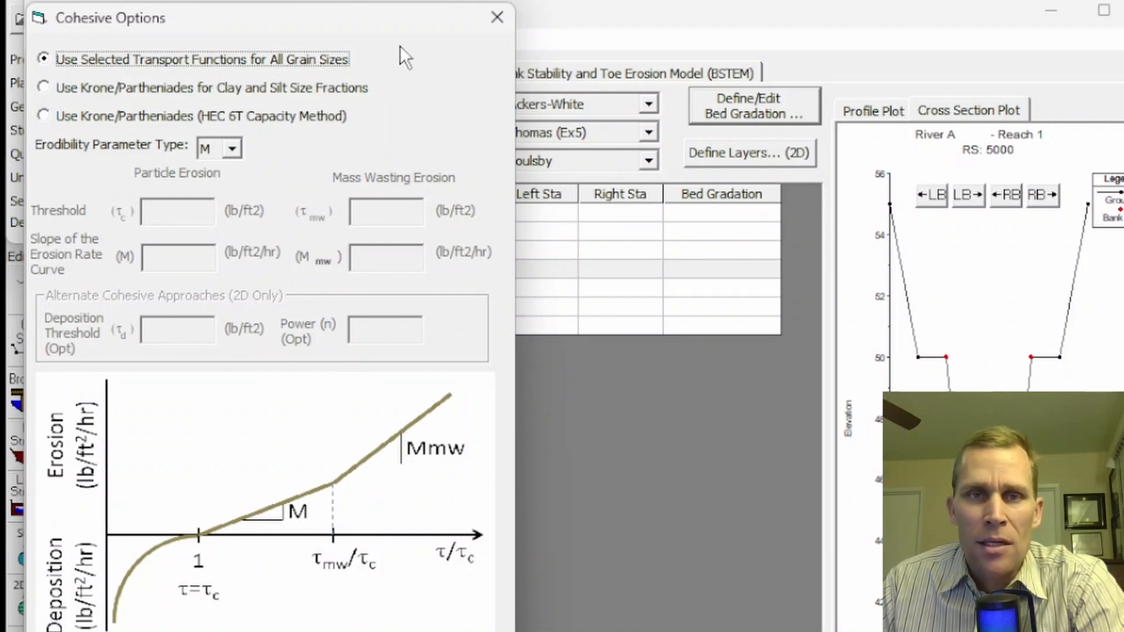
{"action": "left_click", "coordinate": [495, 15]}
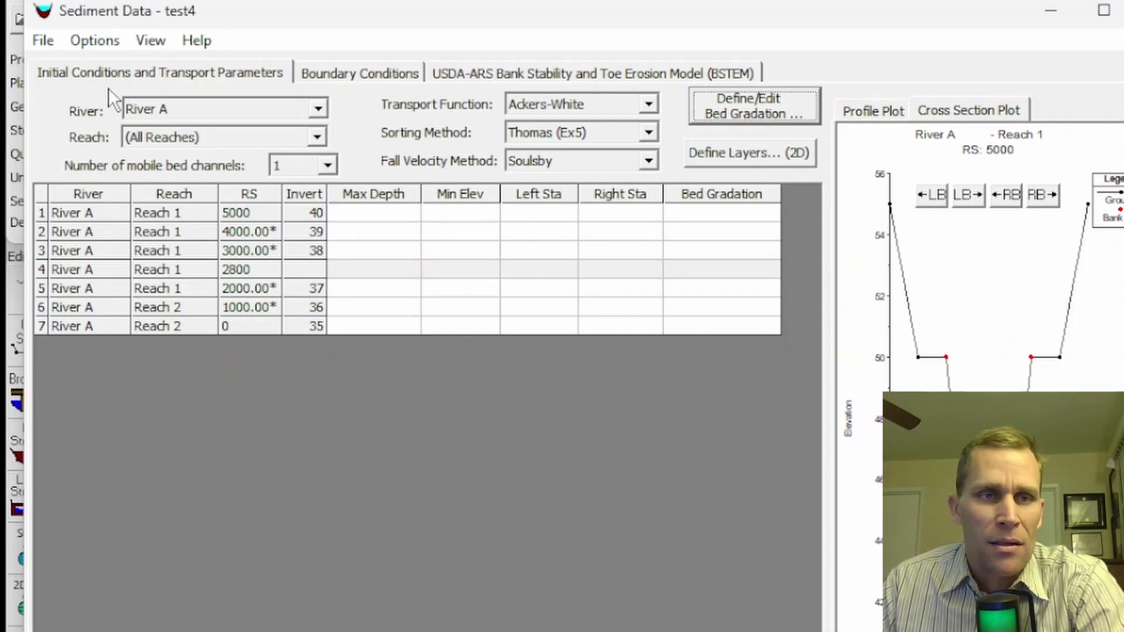
{"action": "left_click", "coordinate": [234, 72]}
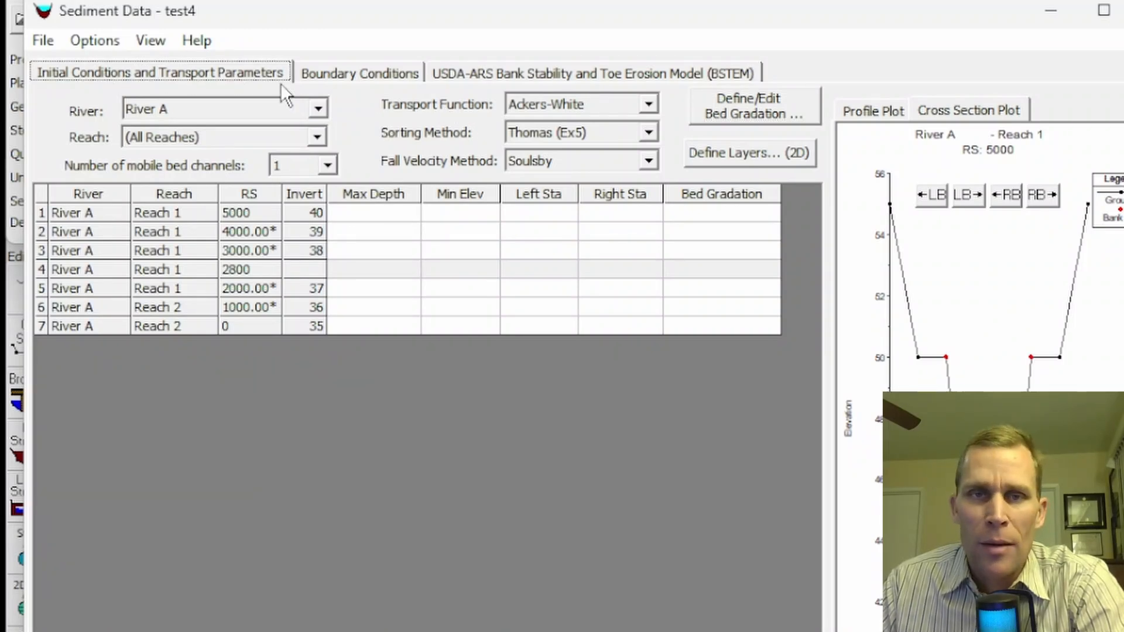
{"action": "left_click", "coordinate": [648, 105]}
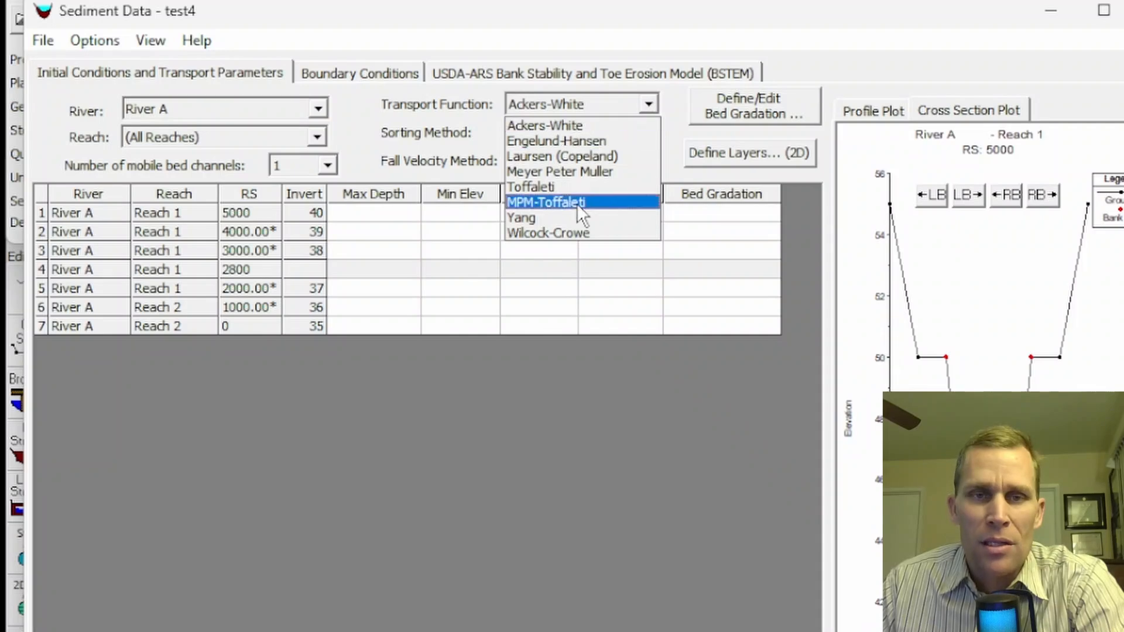
{"action": "left_click", "coordinate": [567, 123]}
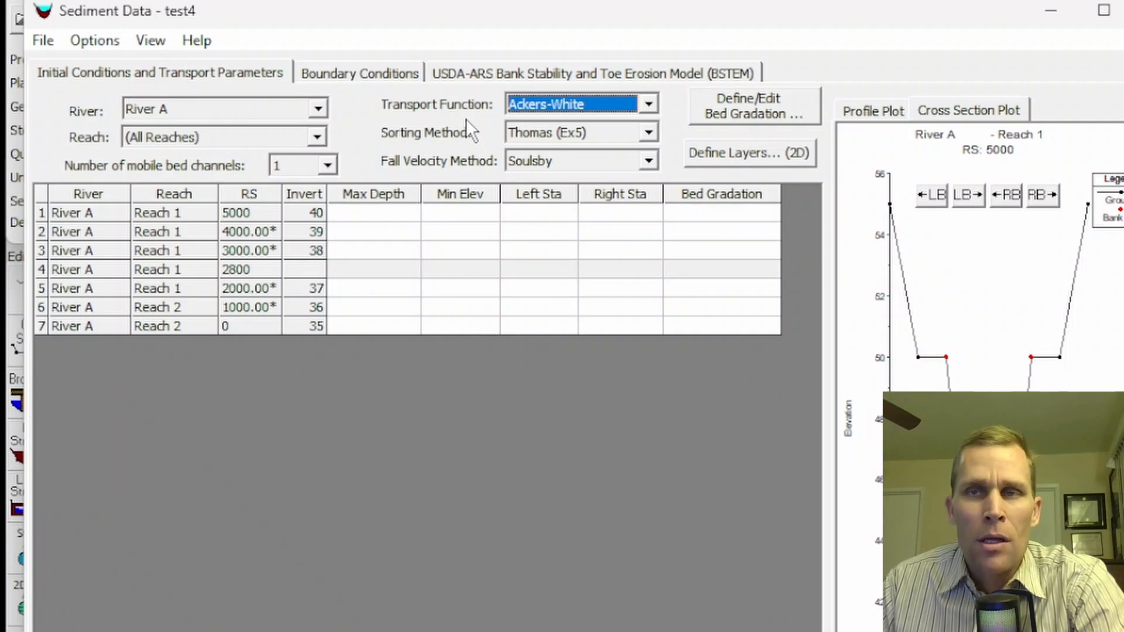
- Open Cohesive Options and select Krone/Partheniades for Clay and Silt Size Fractions, ready for thresholds
{"action": "left_click", "coordinate": [90, 41]}
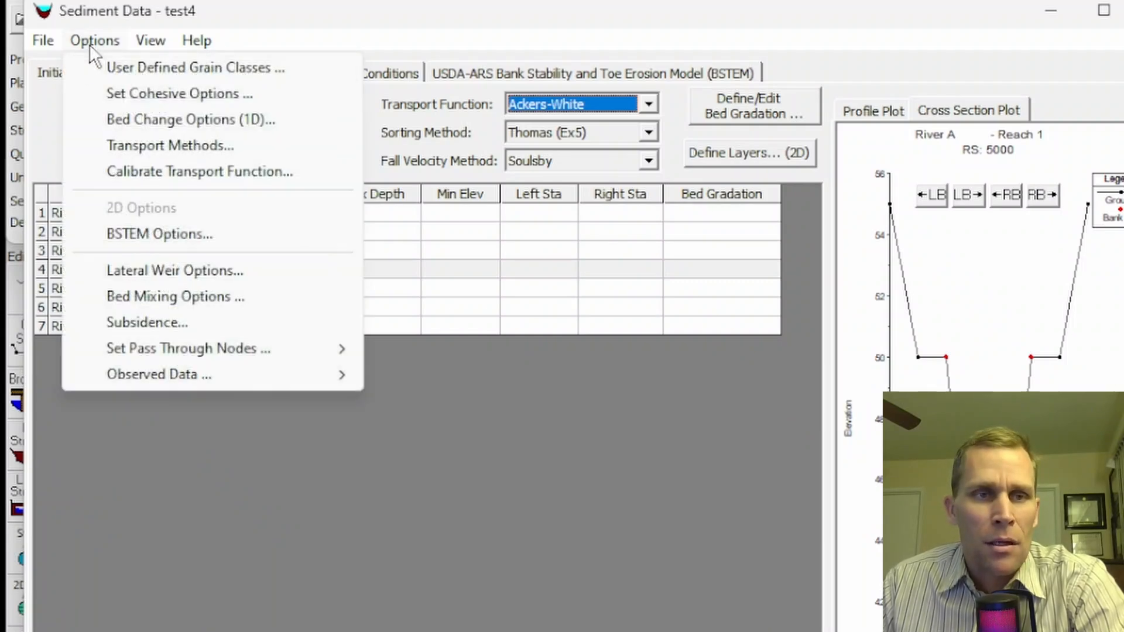
{"action": "left_click", "coordinate": [111, 95]}
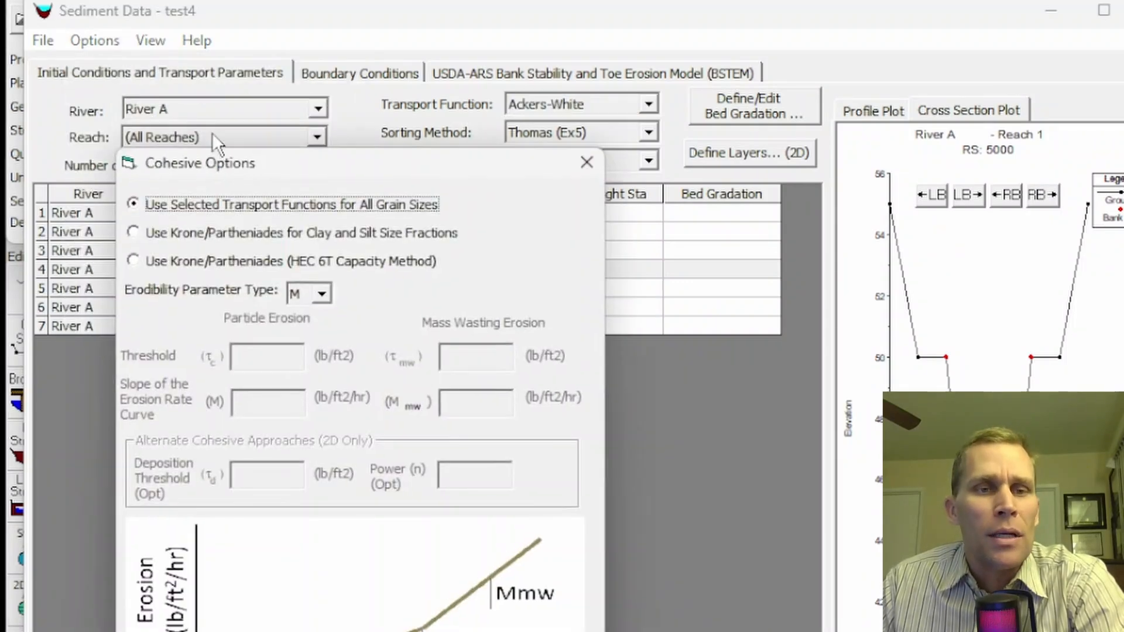
{"action": "left_click_drag", "start_coordinate": [212, 146], "coordinate": [170, 30]}
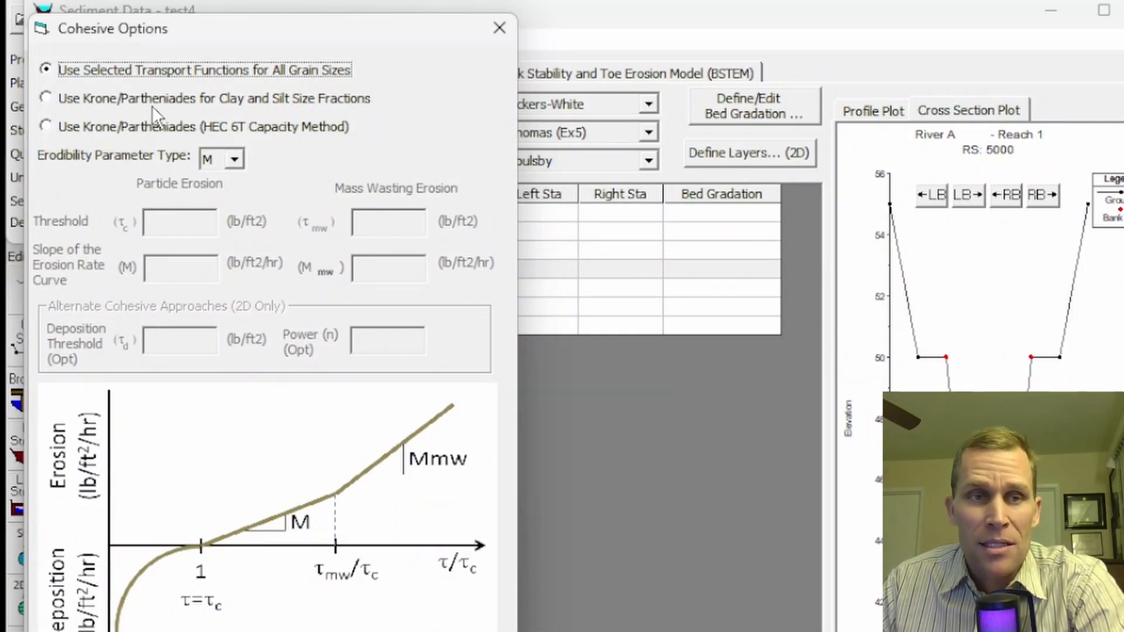
{"action": "left_click", "coordinate": [52, 100]}
{"action": "left_click", "coordinate": [46, 125]}
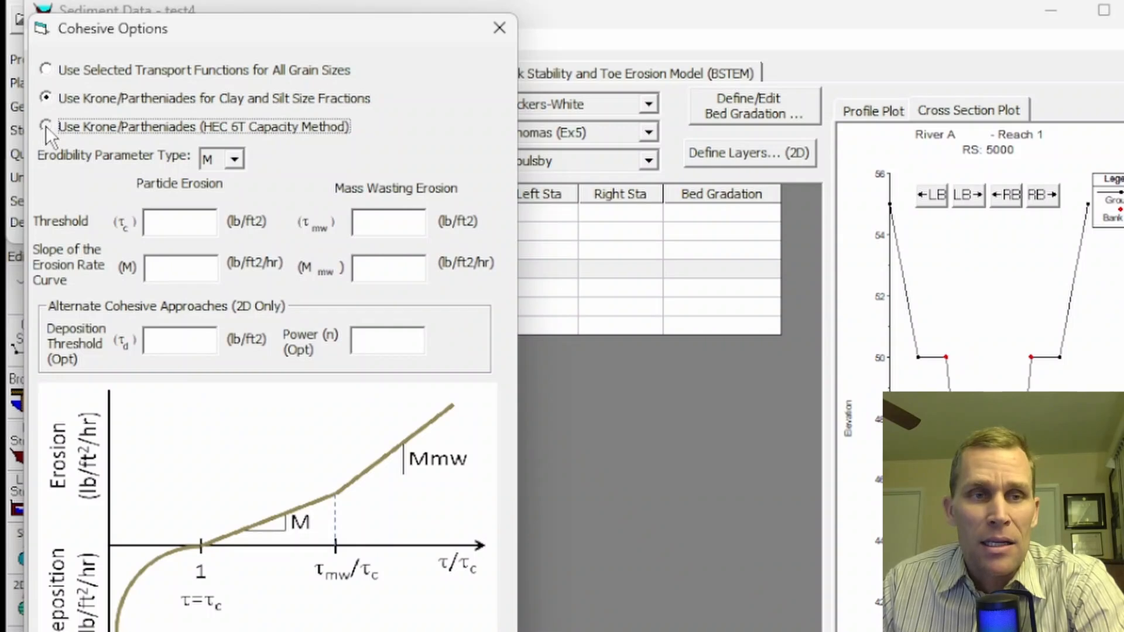
{"action": "left_click", "coordinate": [45, 99]}
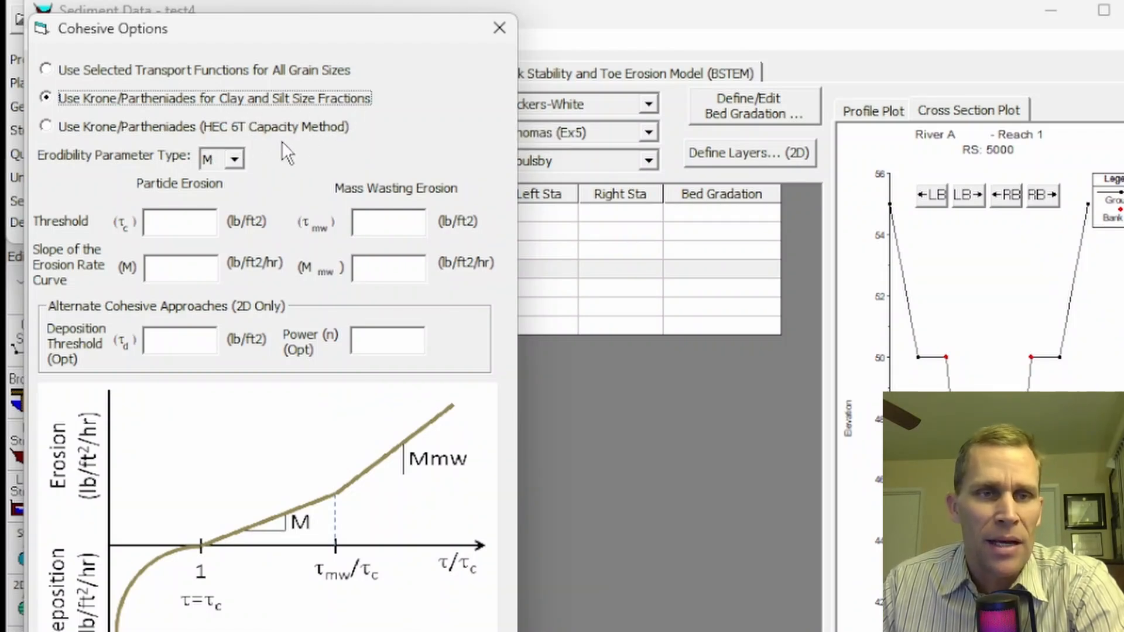
{"action": "left_click", "coordinate": [170, 220]}
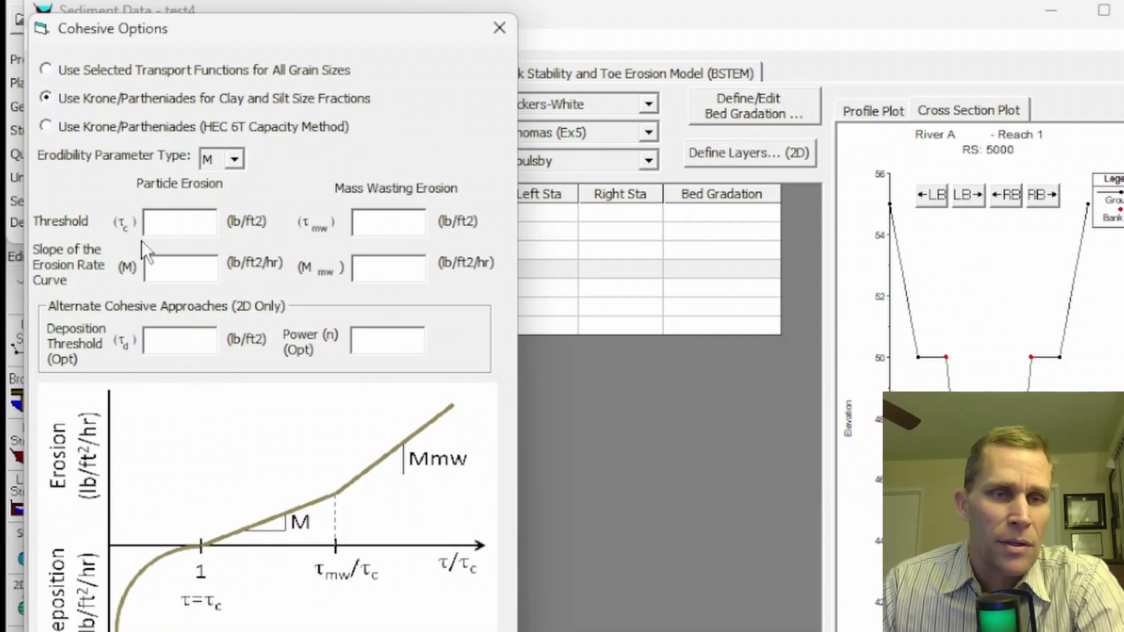
{"action": "mouse_move", "coordinate": [152, 232]}
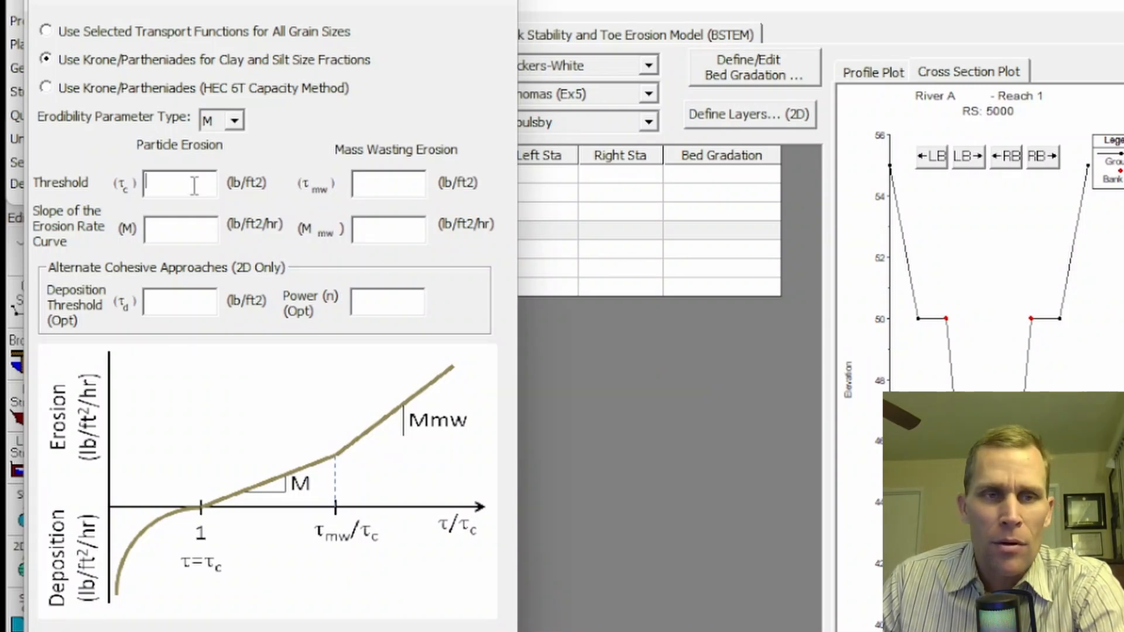
- Enter critical shear 0.2, erosion slope M 0.6, mass wasting threshold 1.6 and mass wasting slope 15
{"action": "type", "text": "0.2"}
{"action": "key", "text": "Tab"}
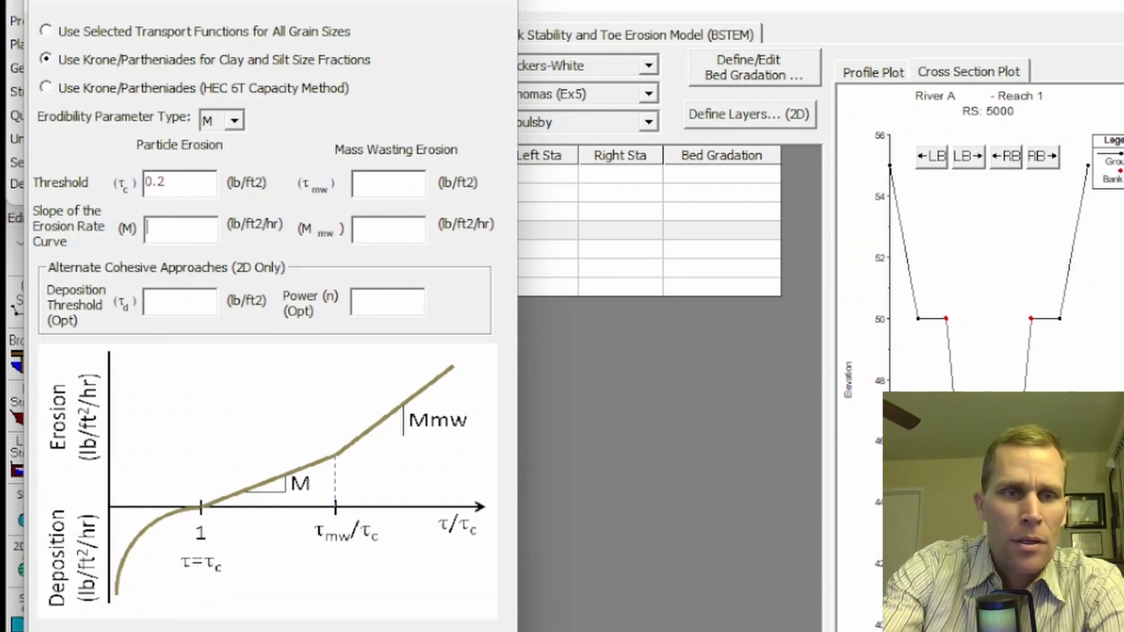
{"action": "type", "text": "0.6"}
{"action": "key", "text": "Tab"}
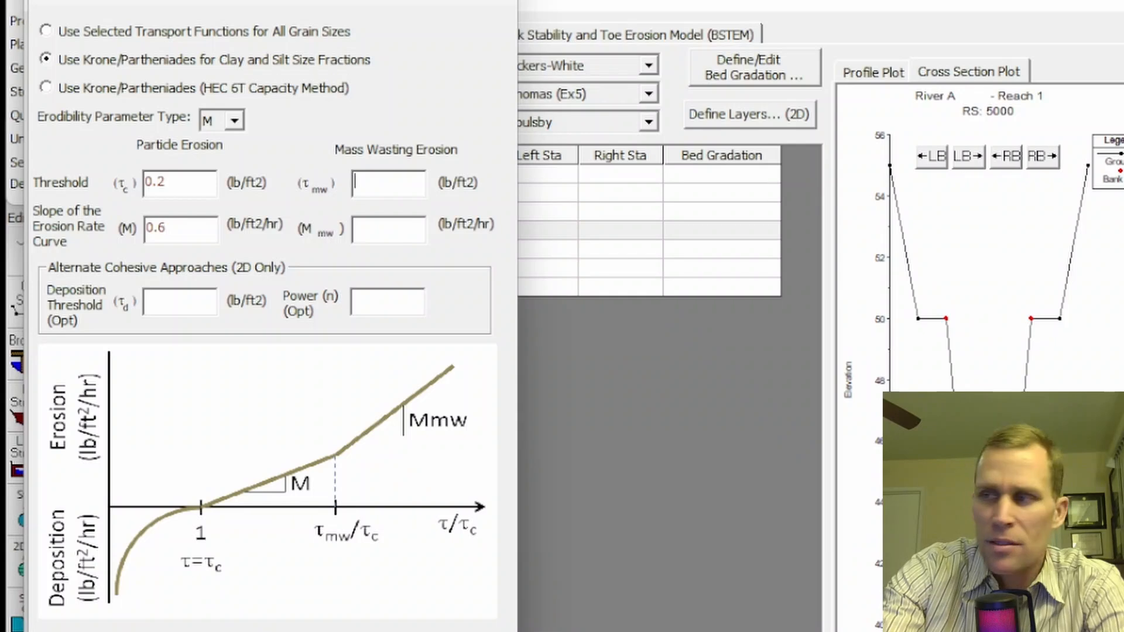
{"action": "type", "text": "1.6"}
{"action": "key", "text": "Tab"}
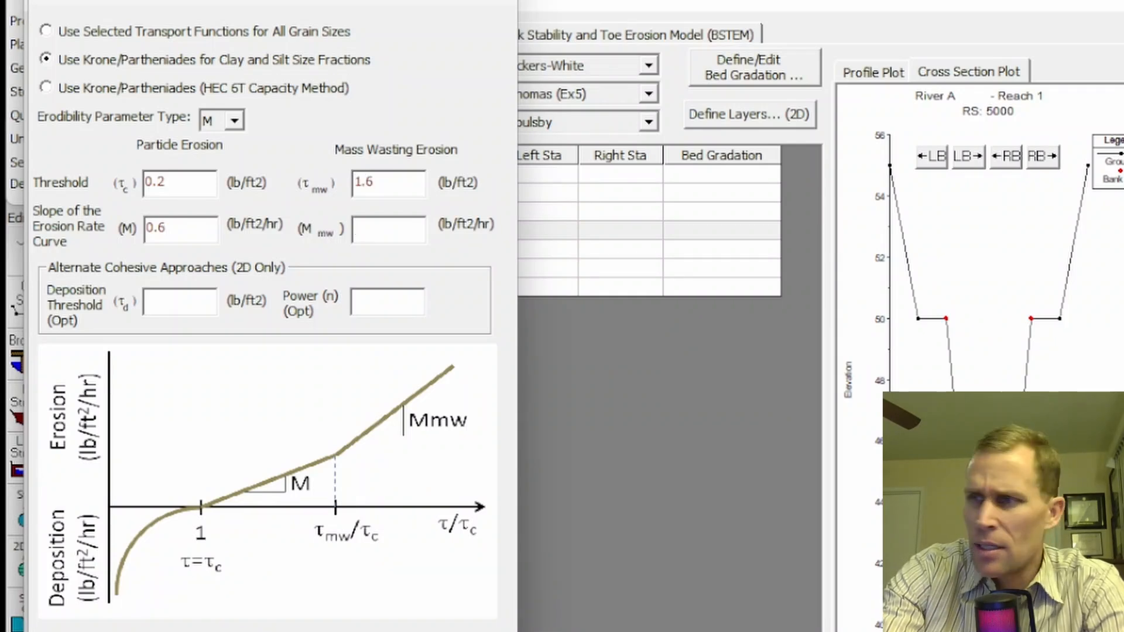
{"action": "type", "text": "15"}
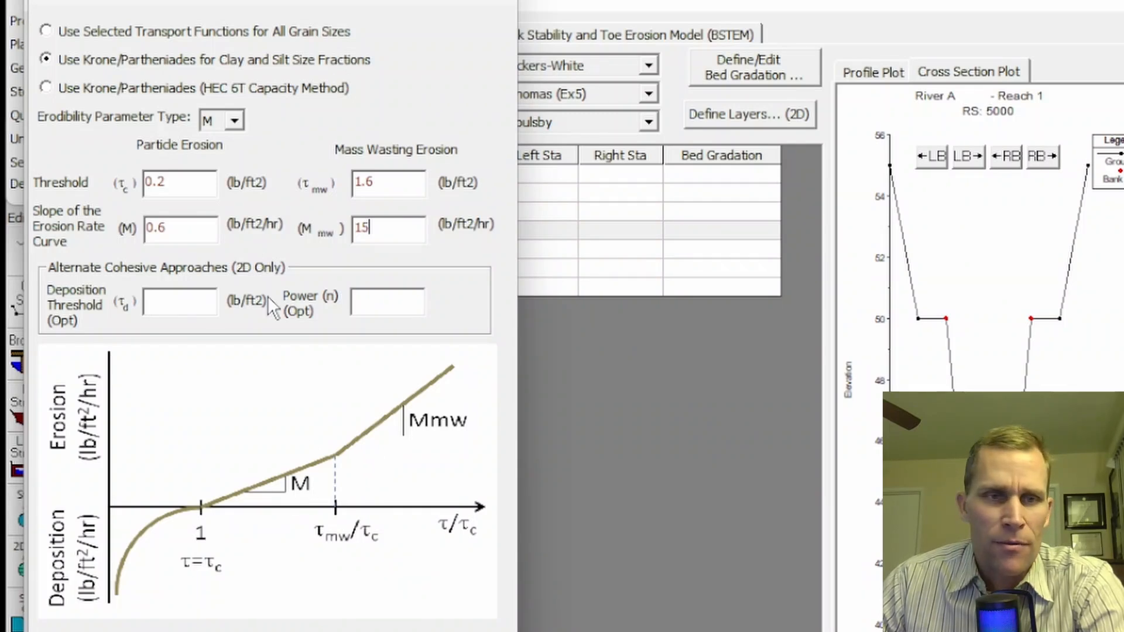
- Set the erodibility parameter type to Kd, check the flocculation/consolidation settings, and close Cohesive Options
{"action": "left_click", "coordinate": [234, 120]}
{"action": "left_click", "coordinate": [225, 155]}
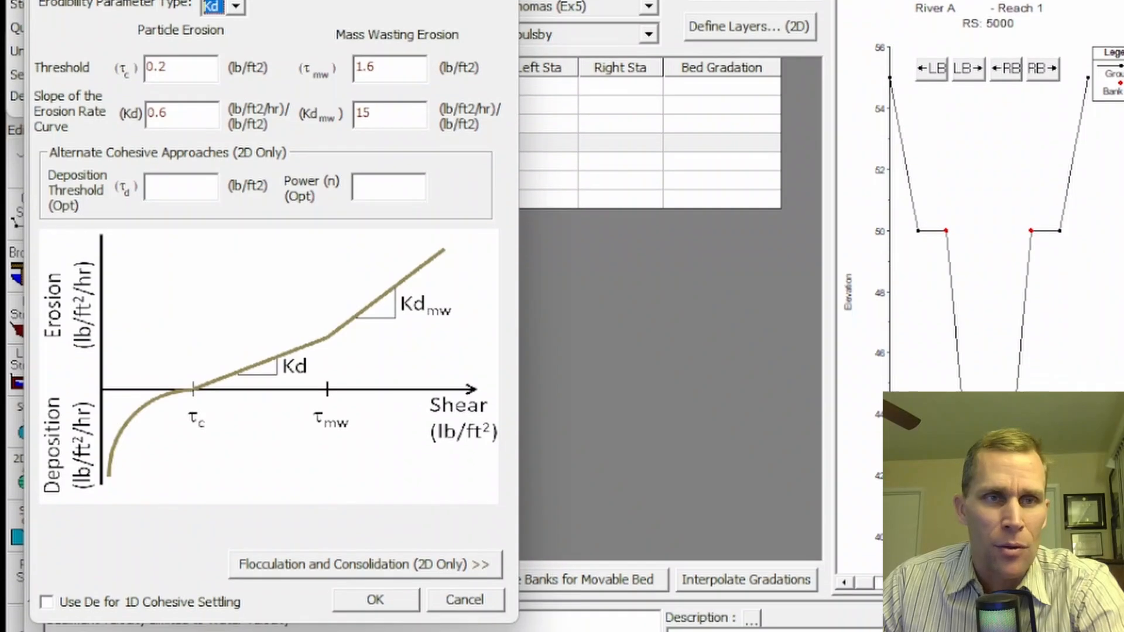
{"action": "left_click", "coordinate": [427, 565]}
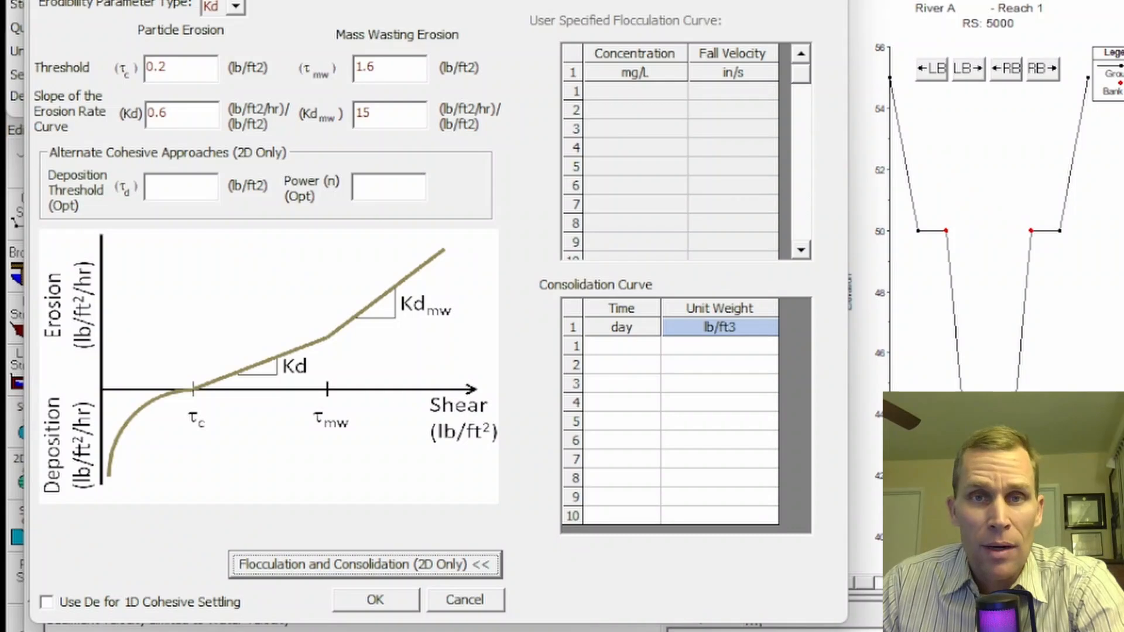
{"action": "left_click", "coordinate": [364, 564]}
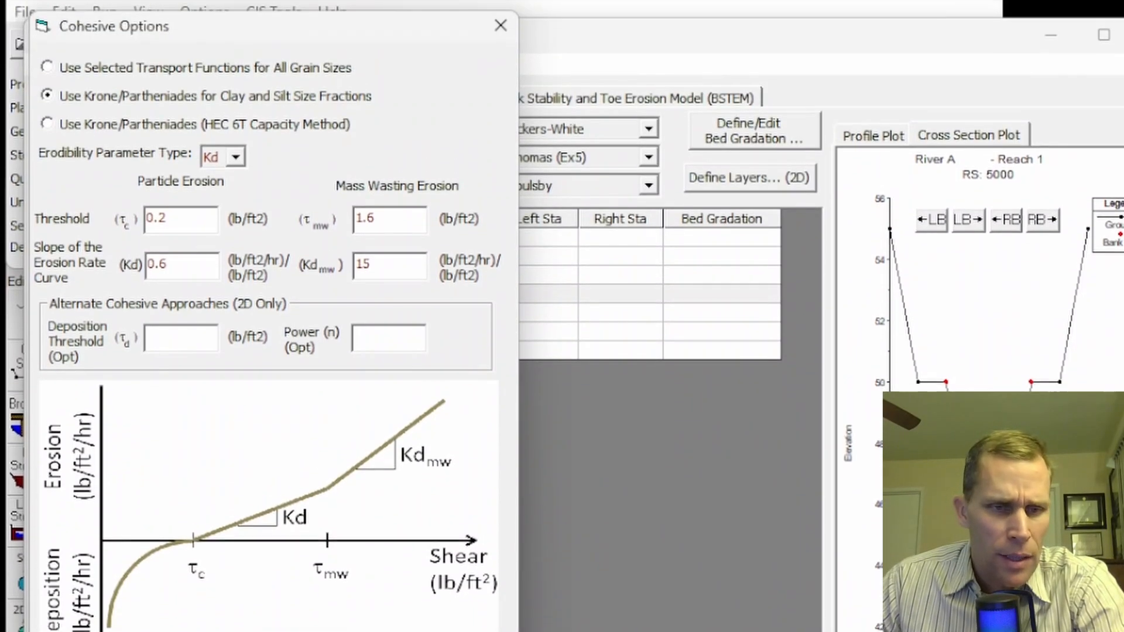
{"action": "left_click", "coordinate": [375, 631]}
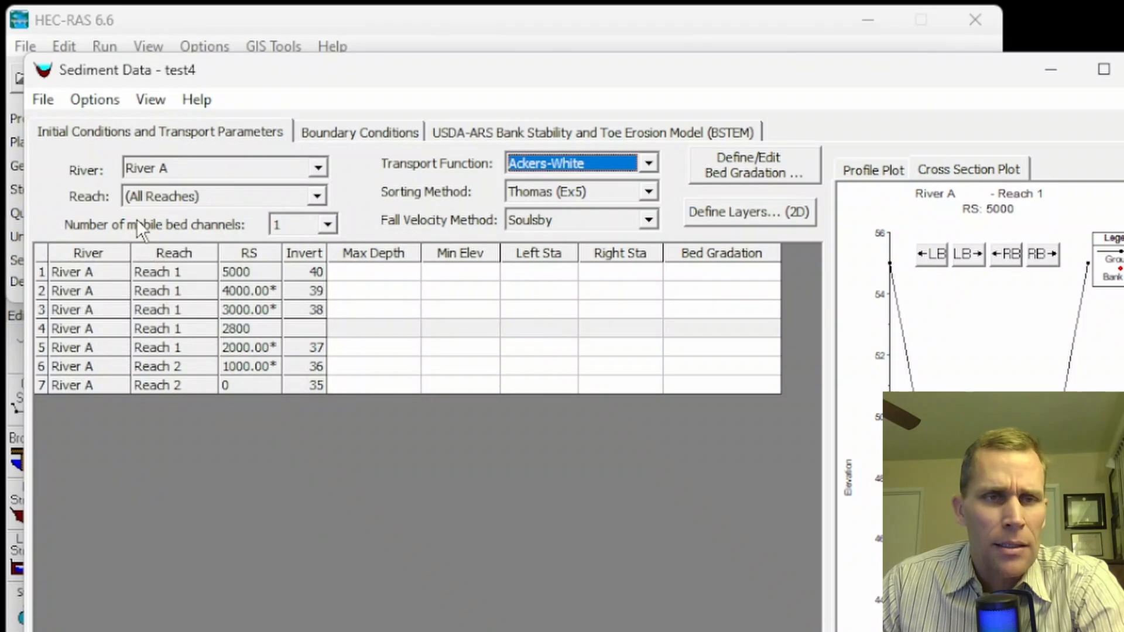
- Bring up Bed Change Options (1D) from the Sediment Data Options menu and nudge the dialog left
{"action": "left_click", "coordinate": [90, 101]}
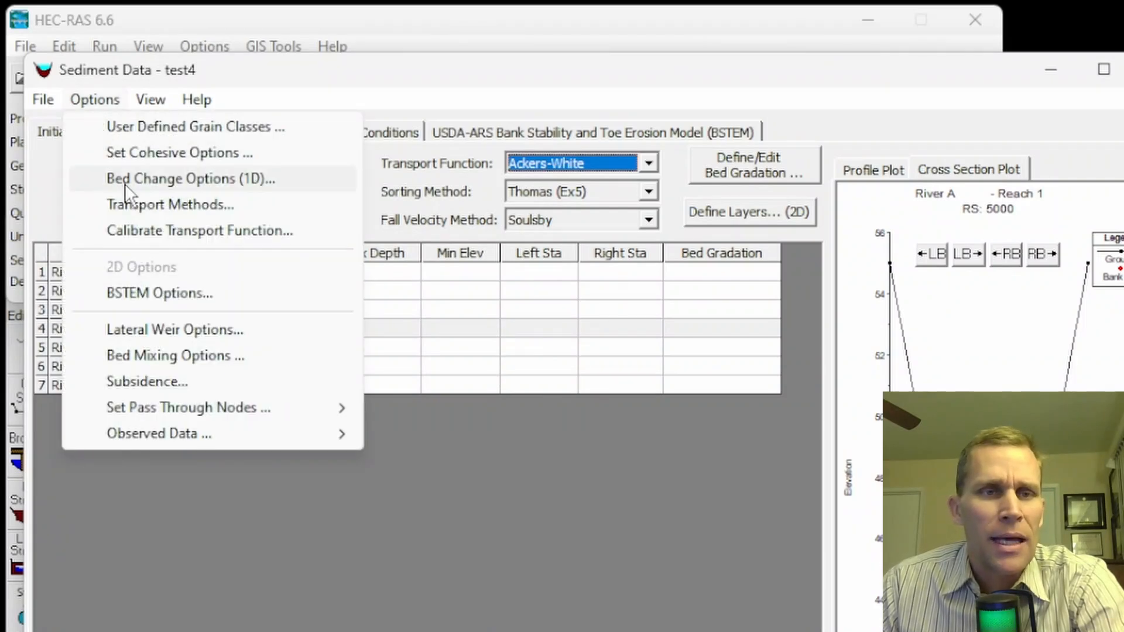
{"action": "left_click", "coordinate": [150, 182]}
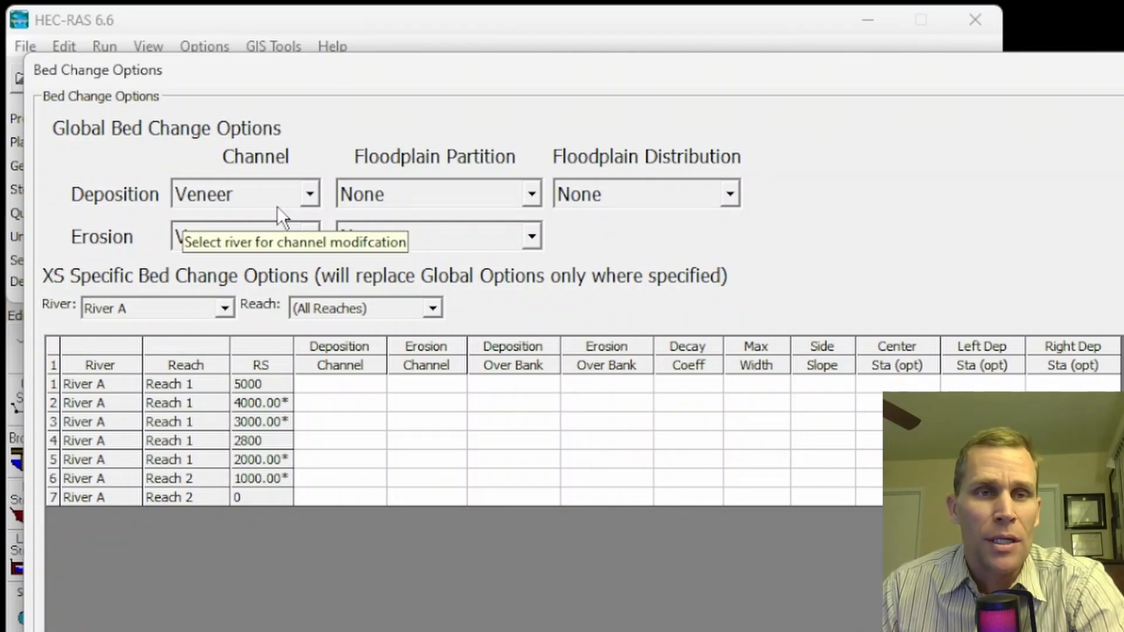
{"action": "left_click_drag", "start_coordinate": [293, 91], "coordinate": [280, 72]}
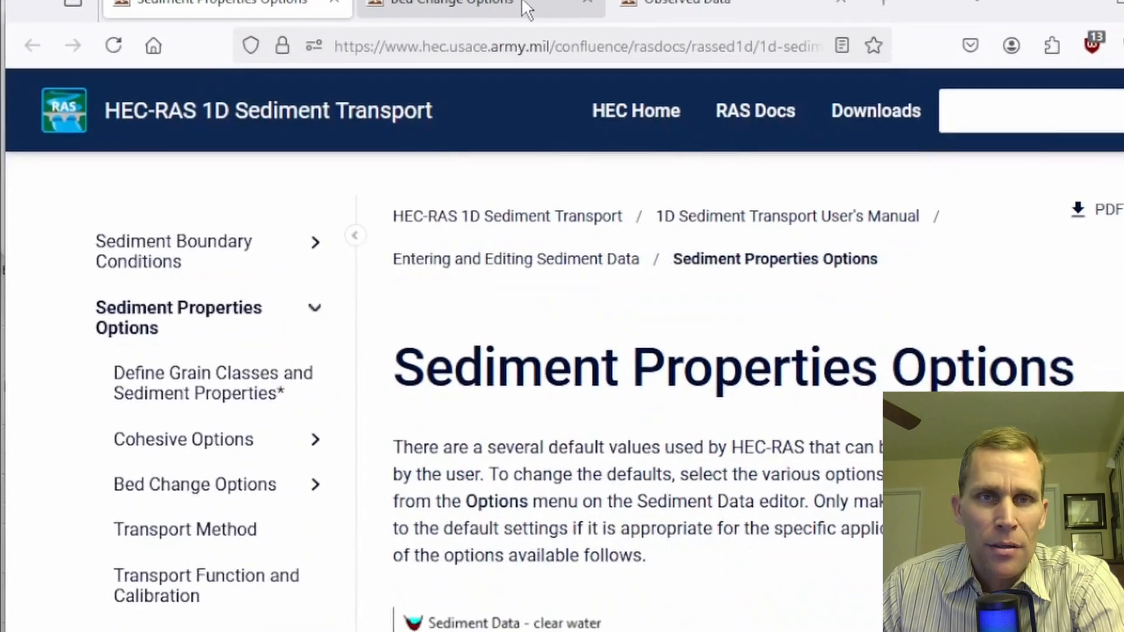
- Show the Bed Change Options documentation page, narrowed and scrolled to the four Veneer permutation diagrams
{"action": "left_click", "coordinate": [504, 10]}
{"action": "left_click_drag", "start_coordinate": [1066, 188], "coordinate": [984, 193]}
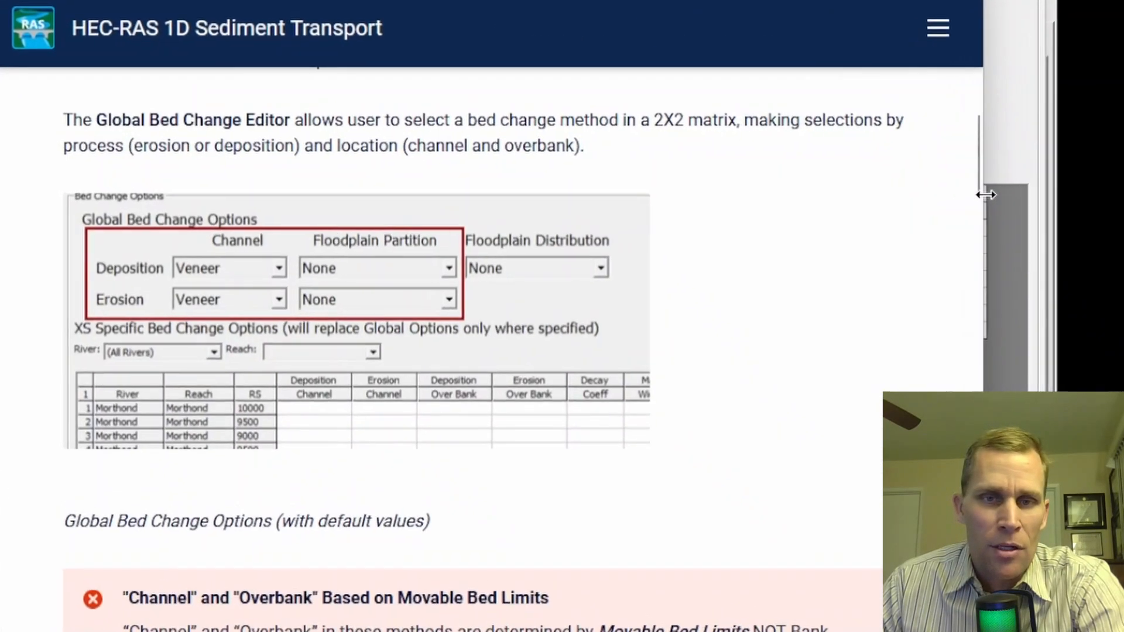
{"action": "scroll", "coordinate": [295, 264], "scroll_direction": "down", "scroll_amount": 5}
{"action": "scroll", "coordinate": [295, 264], "scroll_direction": "down", "scroll_amount": 8}
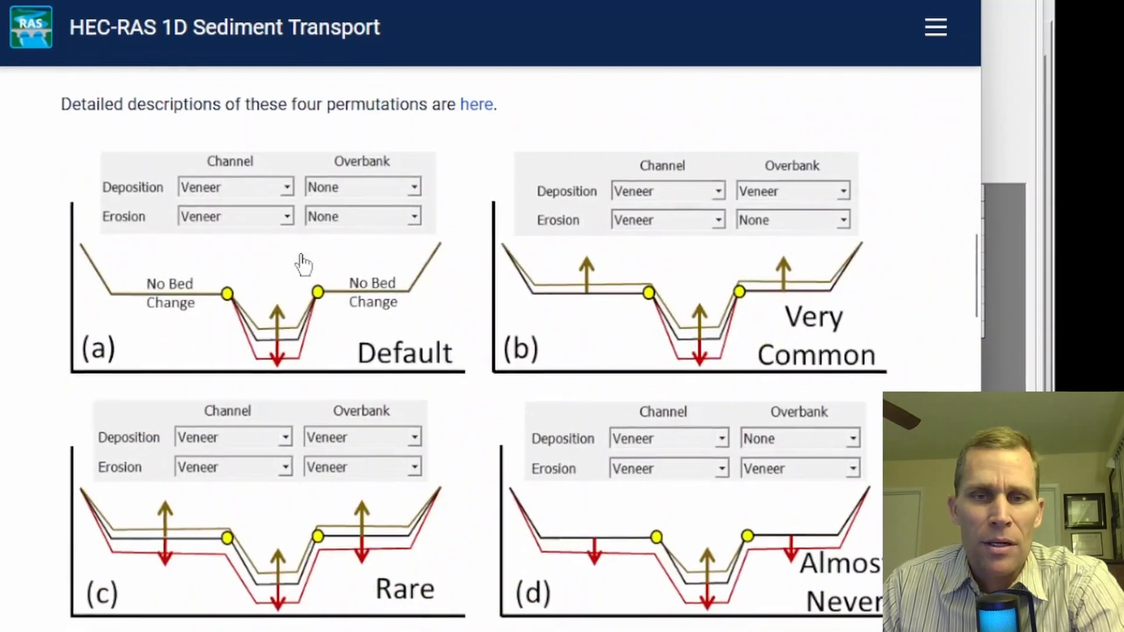
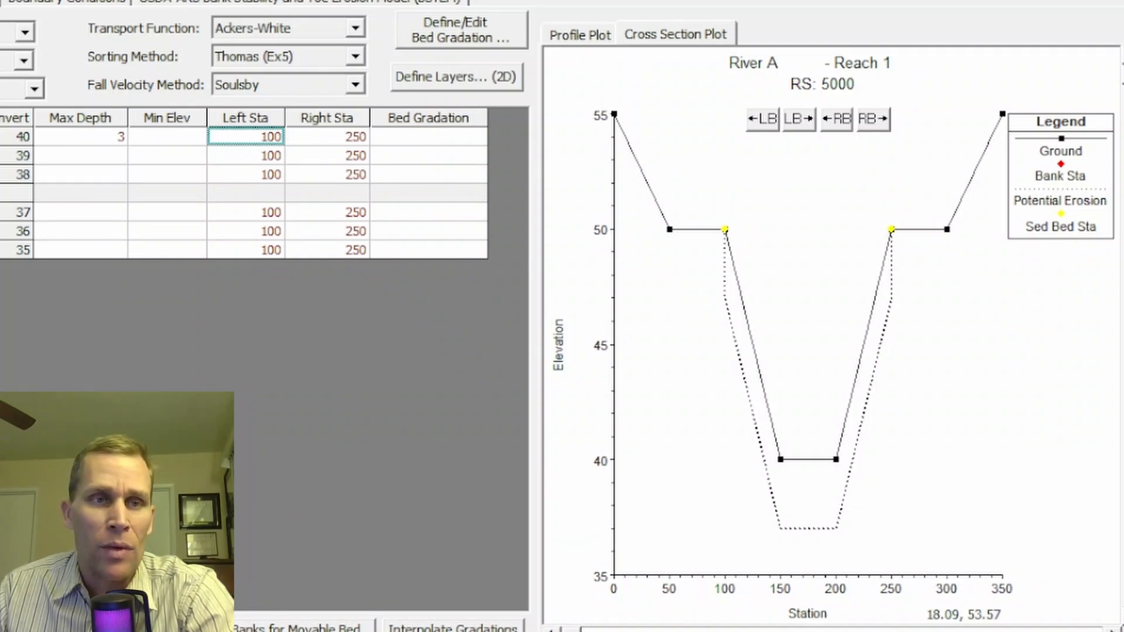
{"action": "left_click", "coordinate": [64, 120]}
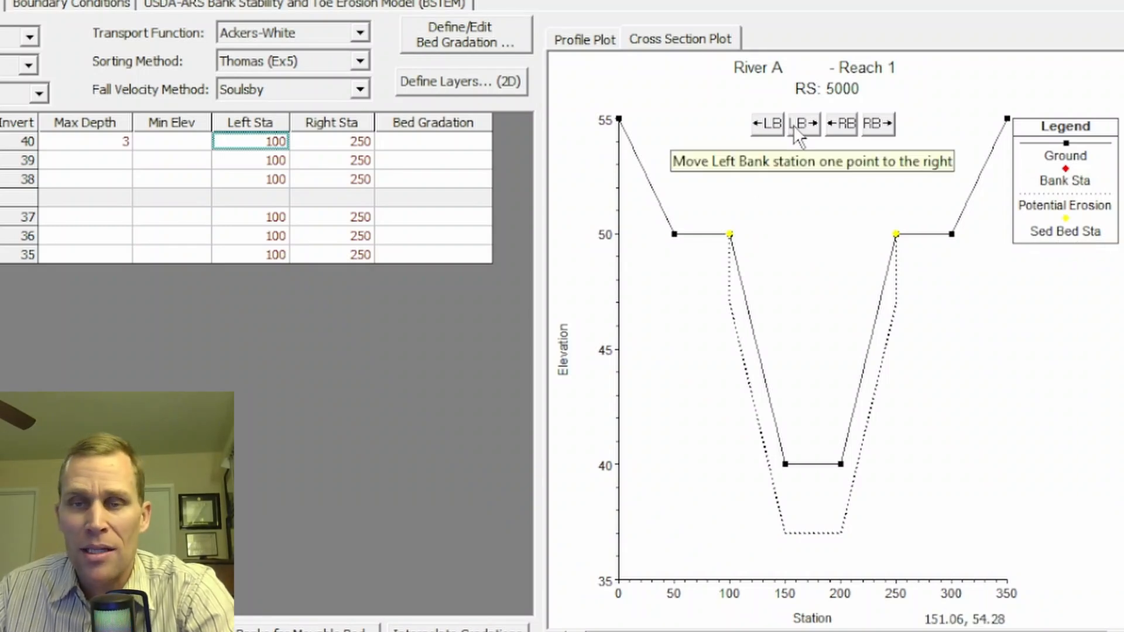
{"action": "left_click", "coordinate": [765, 124]}
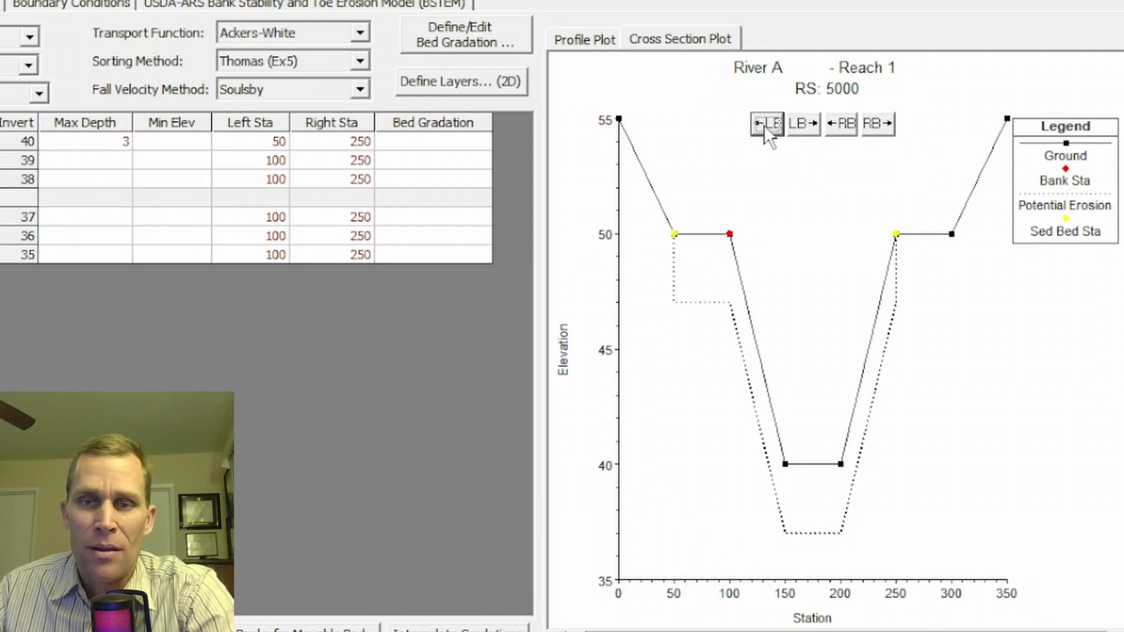
{"action": "left_click", "coordinate": [879, 124]}
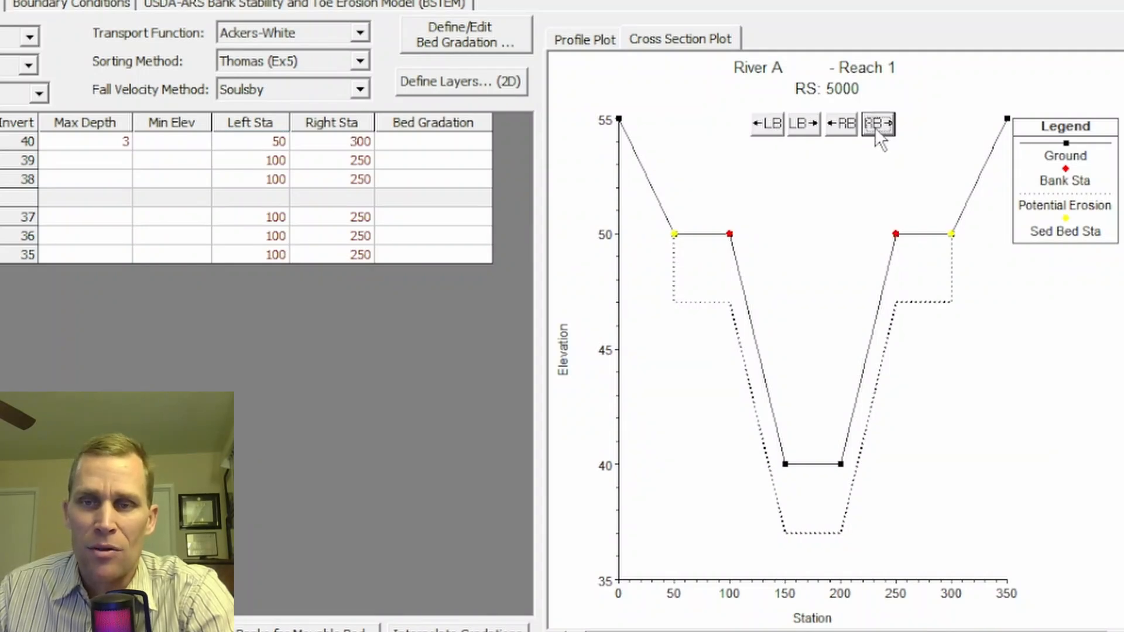
{"action": "left_click", "coordinate": [874, 123]}
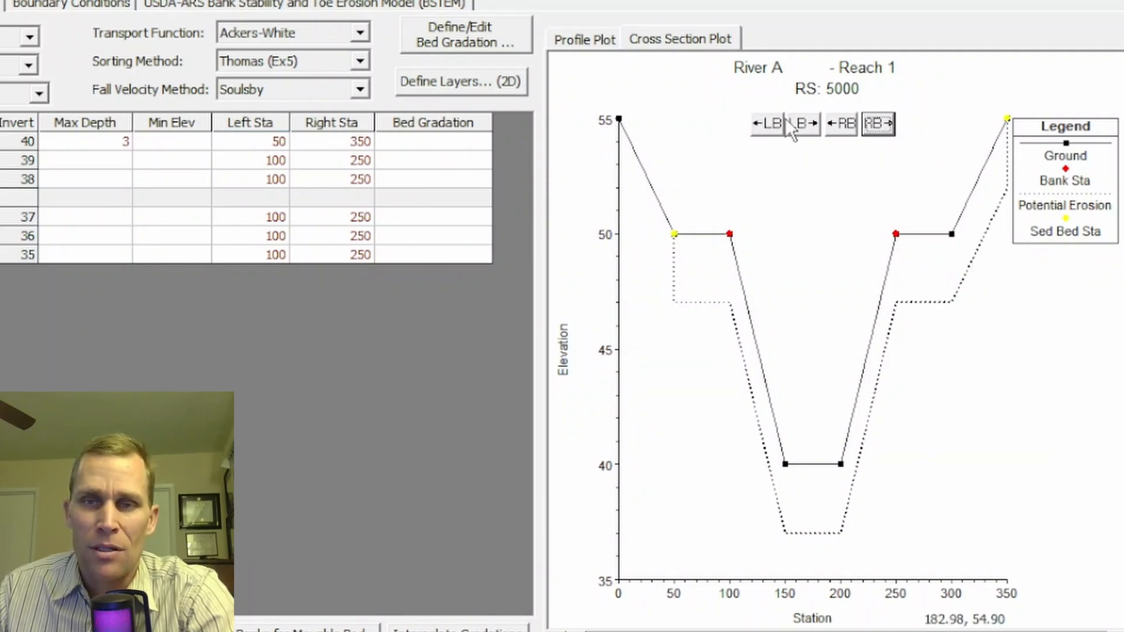
{"action": "left_click", "coordinate": [767, 123]}
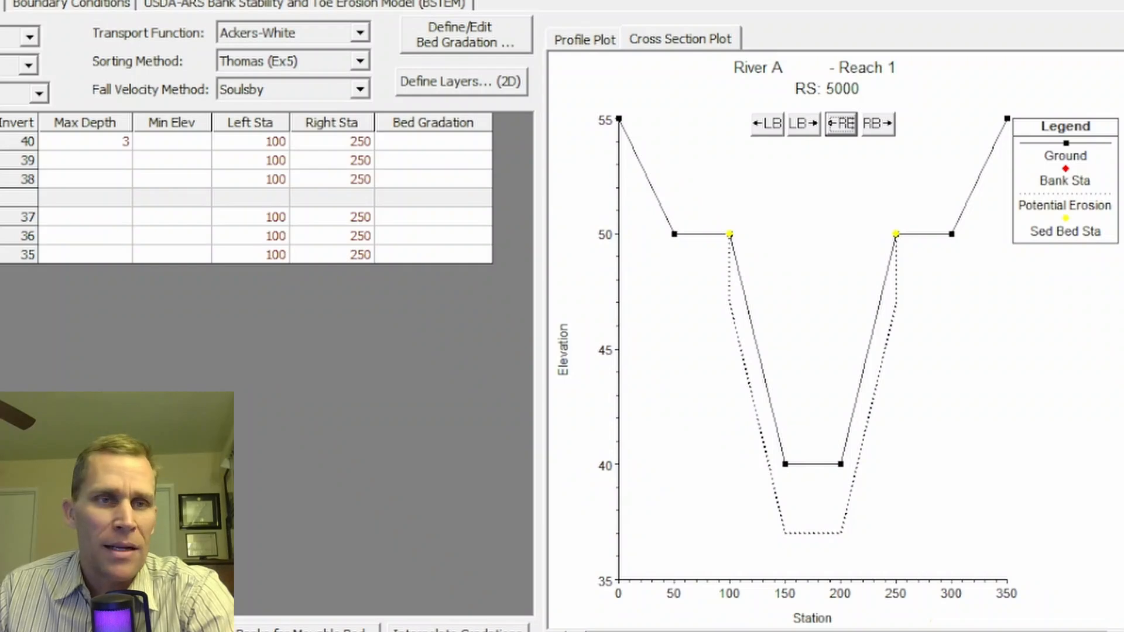
{"action": "left_click", "coordinate": [2, 1]}
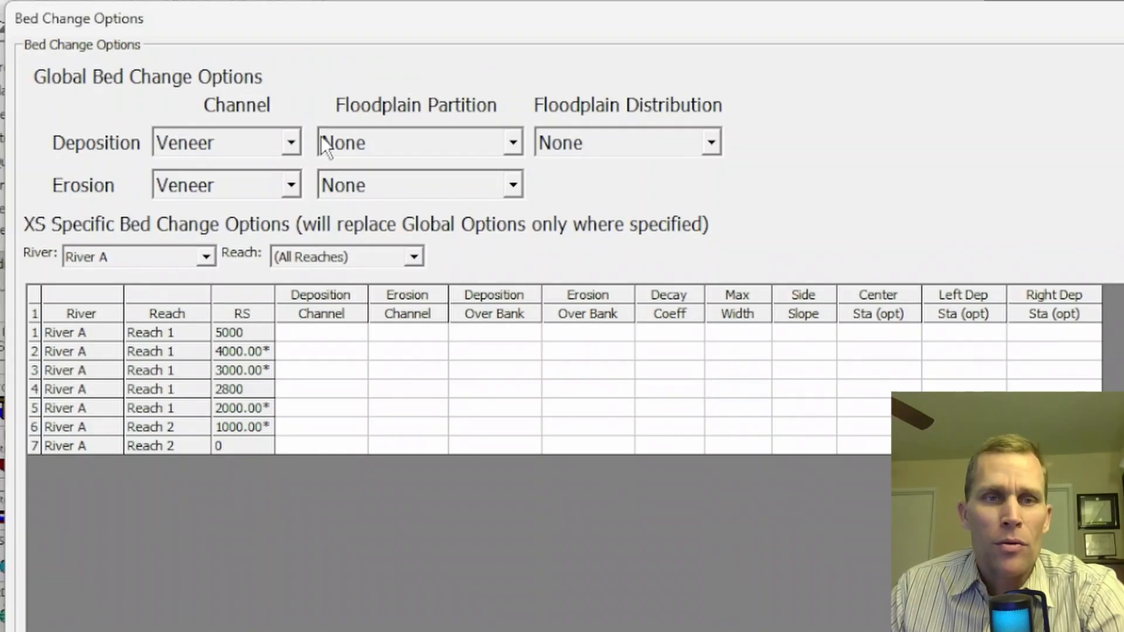
- Set global bed change to Reservoir deposition and partition, Veneer erosion partition, and Simplified CEM channel erosion
{"action": "left_click", "coordinate": [391, 145]}
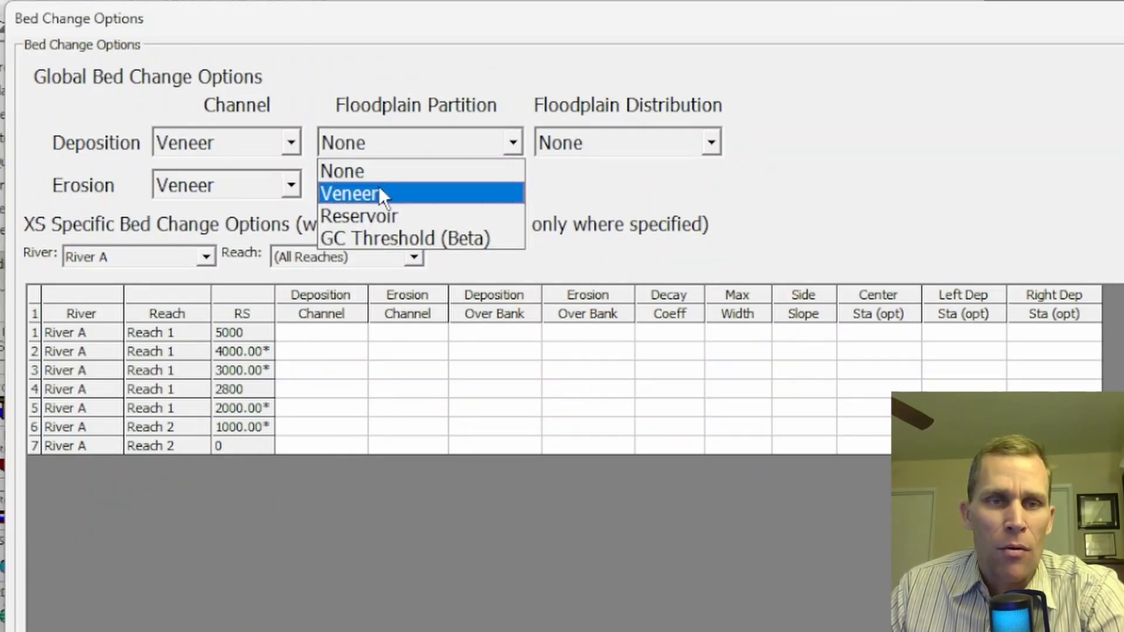
{"action": "left_click", "coordinate": [387, 215]}
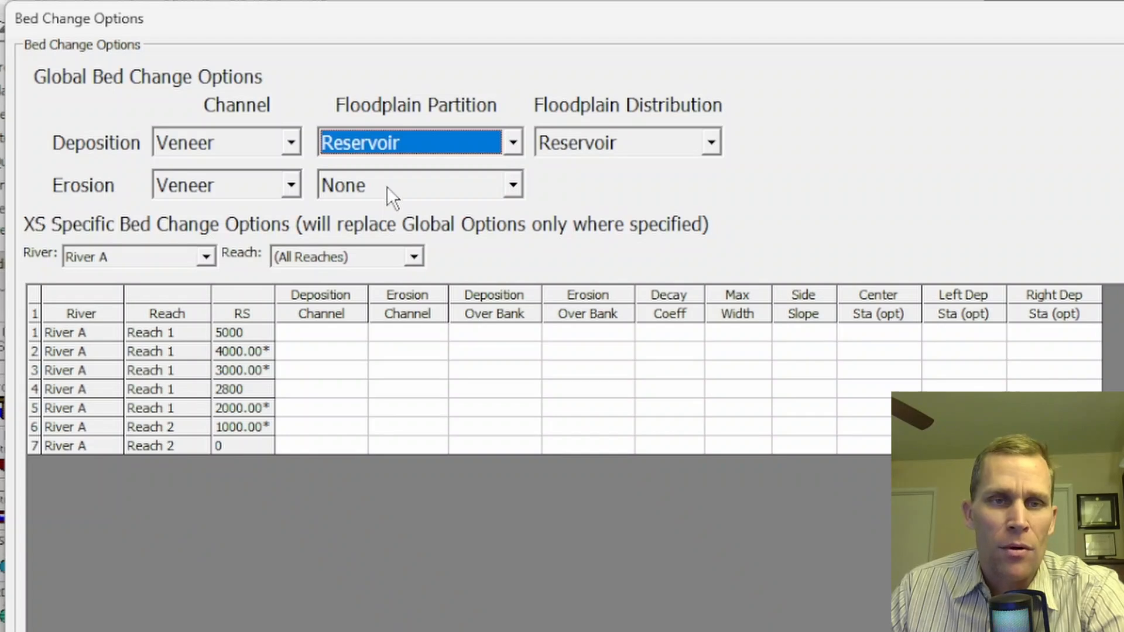
{"action": "left_click", "coordinate": [387, 186]}
{"action": "left_click", "coordinate": [381, 236]}
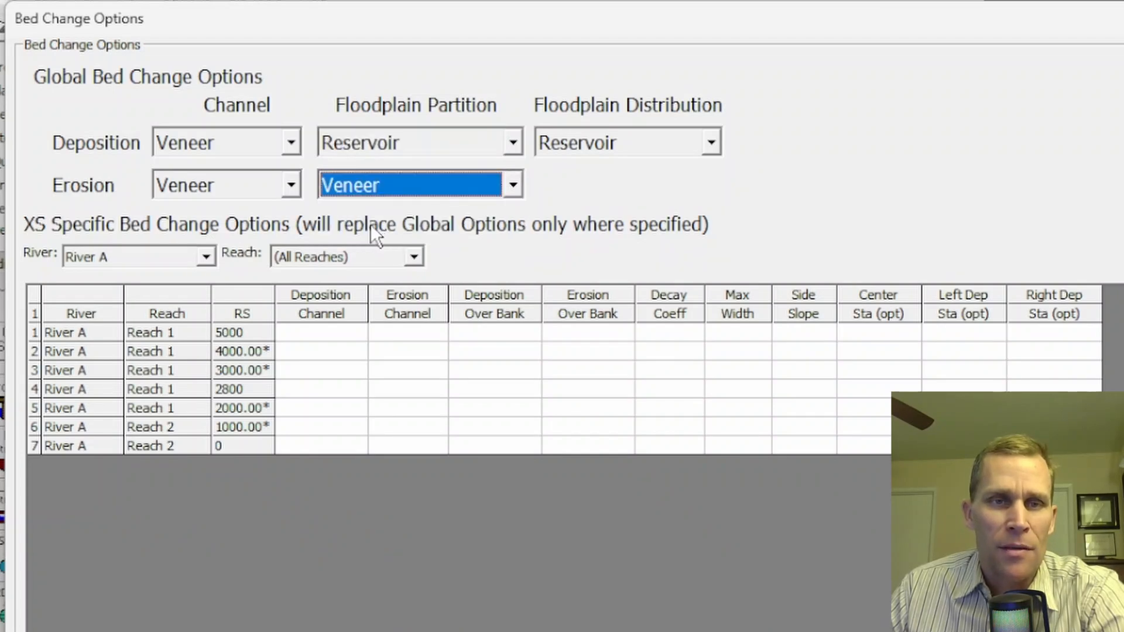
{"action": "left_click", "coordinate": [266, 145]}
{"action": "left_click", "coordinate": [262, 190]}
{"action": "left_click", "coordinate": [296, 192]}
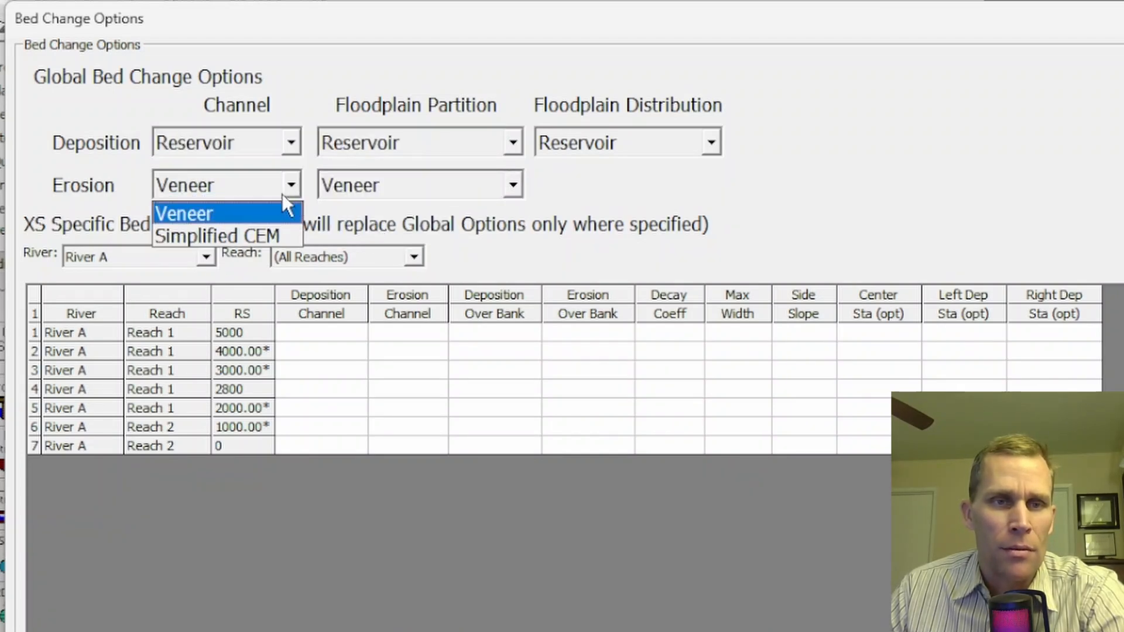
{"action": "left_click", "coordinate": [244, 237]}
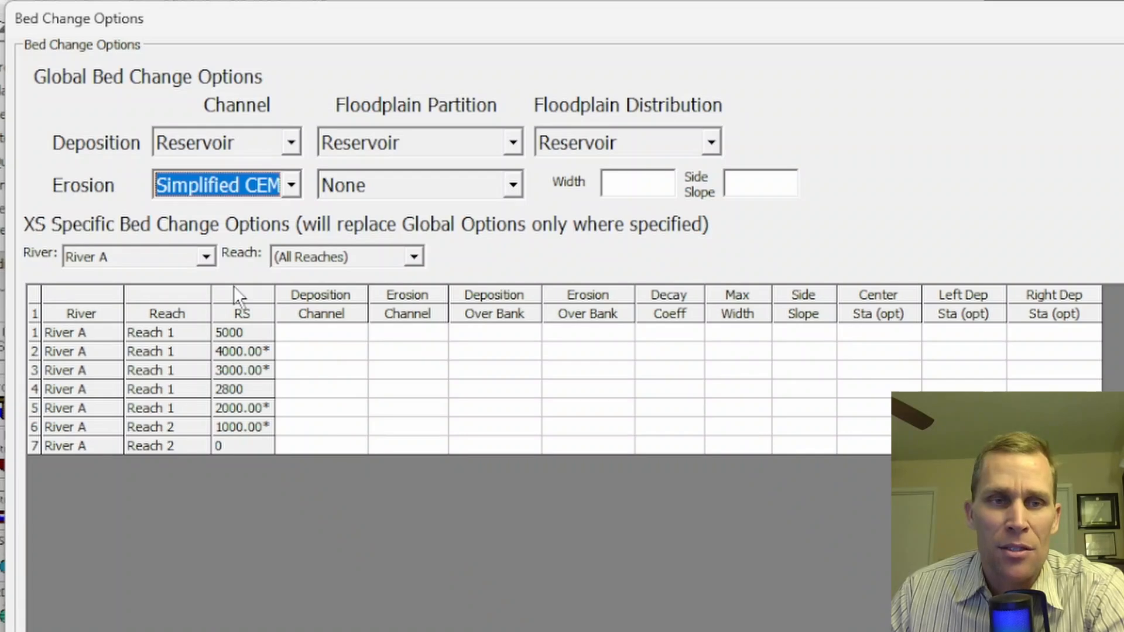
- For River A Reach 1, set station 5000 channel deposition and erosion to Veneer
{"action": "left_click", "coordinate": [206, 256]}
{"action": "left_click", "coordinate": [174, 292]}
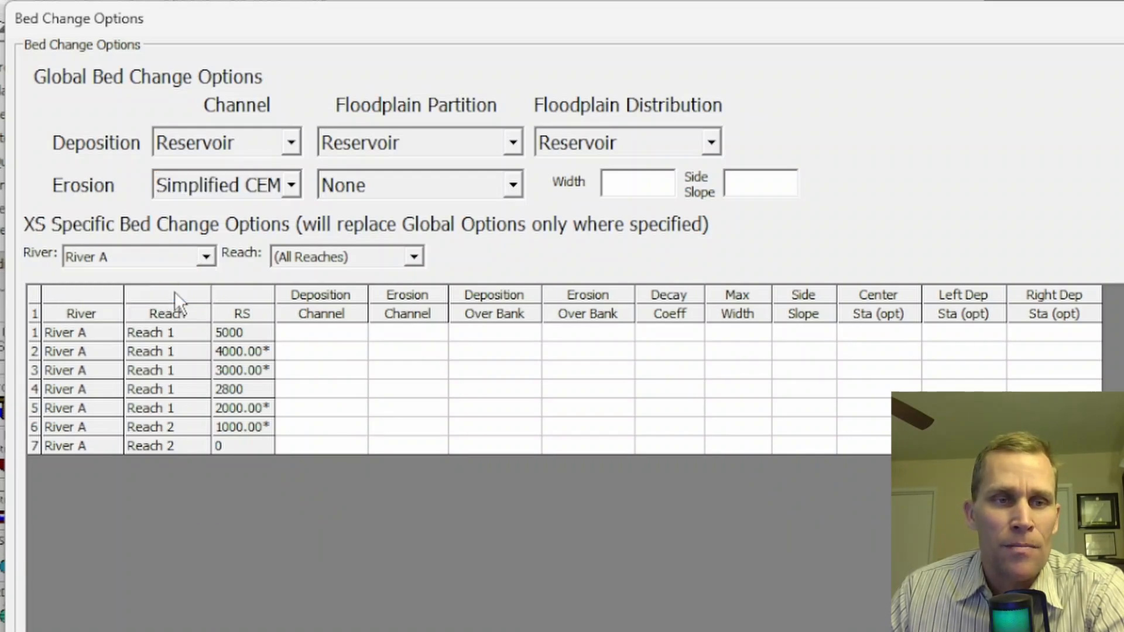
{"action": "left_click", "coordinate": [414, 256]}
{"action": "left_click", "coordinate": [356, 294]}
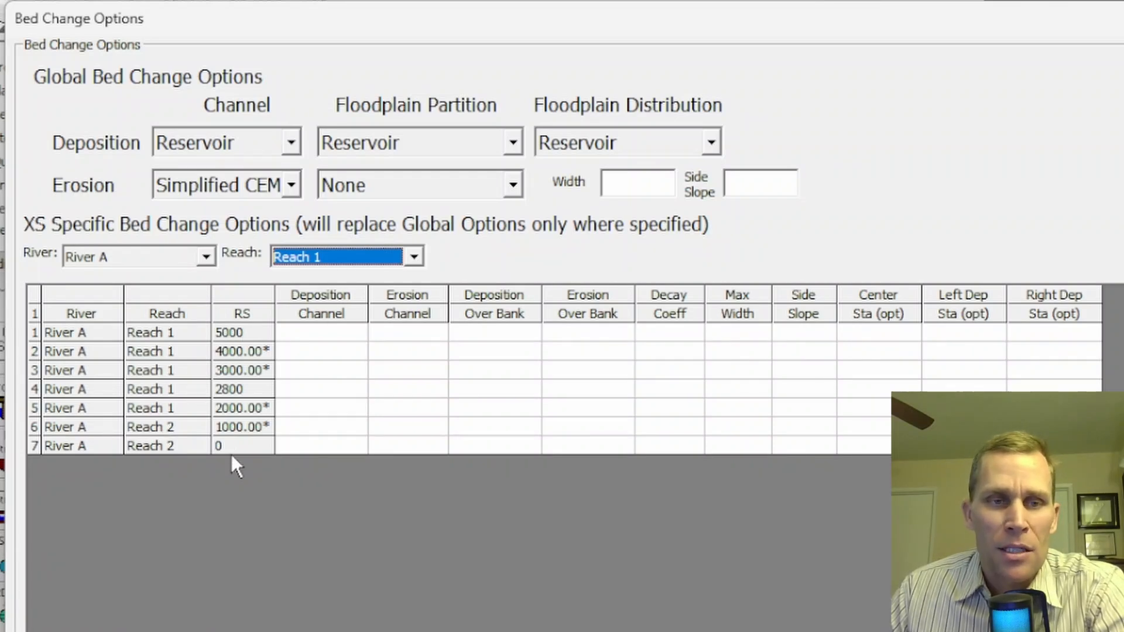
{"action": "left_click", "coordinate": [323, 331]}
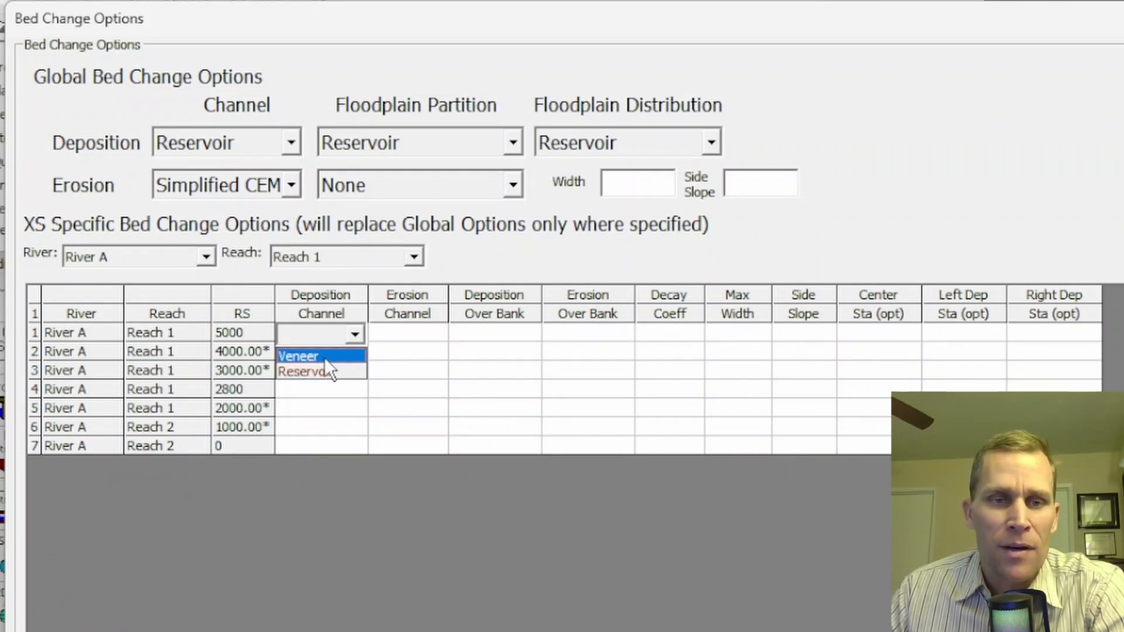
{"action": "left_click", "coordinate": [325, 354]}
{"action": "left_click", "coordinate": [387, 339]}
{"action": "left_click", "coordinate": [409, 357]}
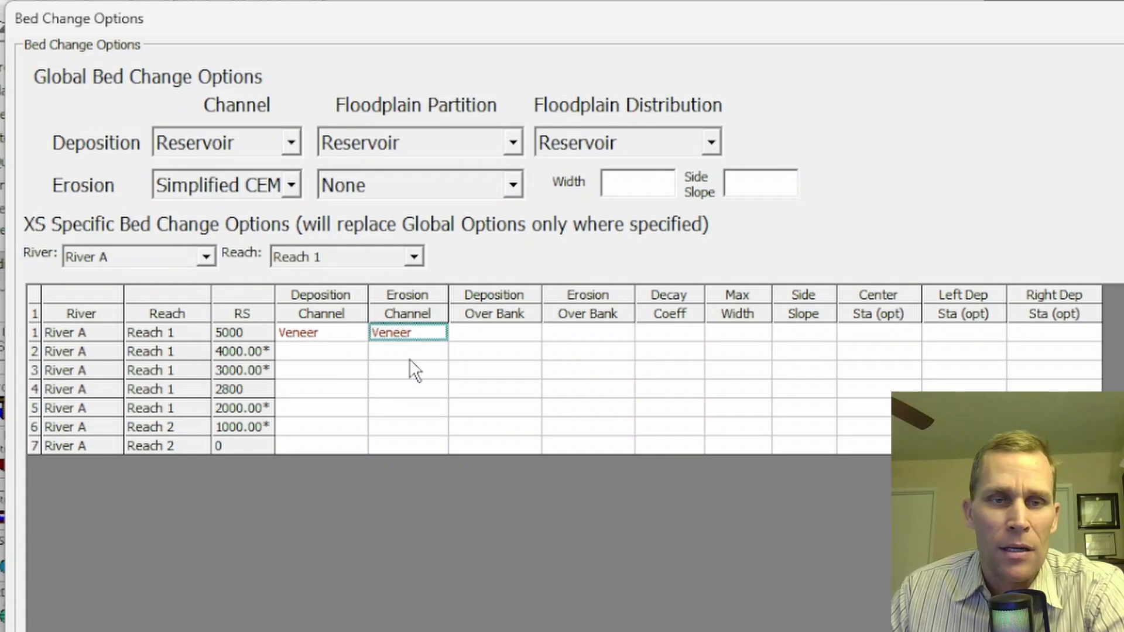
- Set station 5000 overbank deposition and overbank erosion to None
{"action": "left_click", "coordinate": [495, 332]}
{"action": "left_click", "coordinate": [496, 332]}
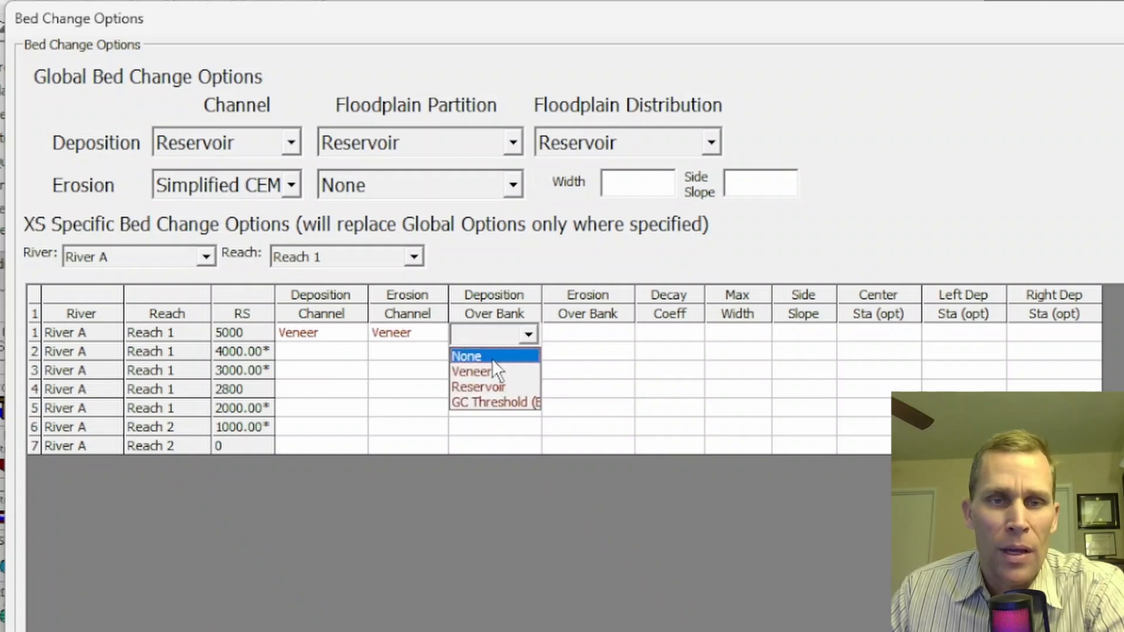
{"action": "left_click", "coordinate": [492, 356]}
{"action": "left_click", "coordinate": [556, 333]}
{"action": "left_click", "coordinate": [553, 354]}
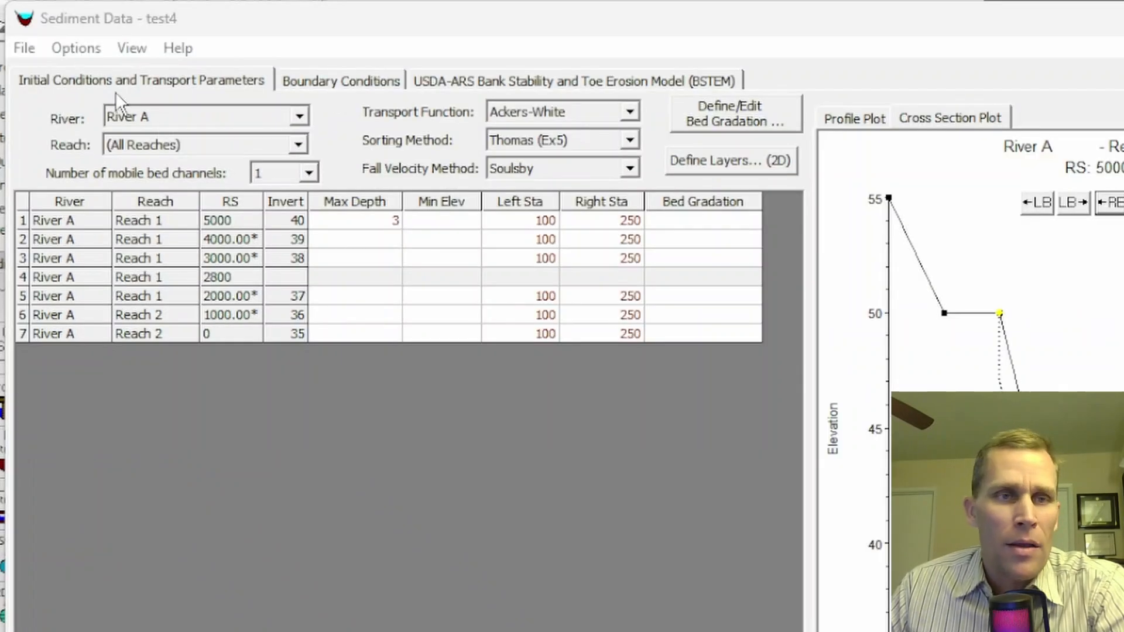
{"action": "left_click", "coordinate": [85, 54]}
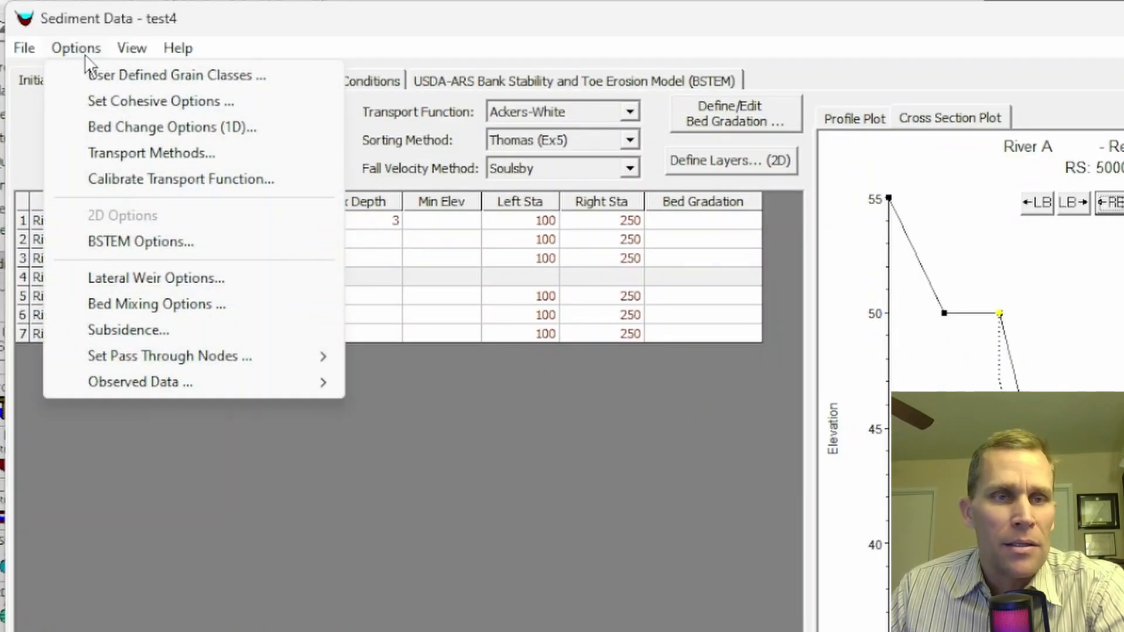
{"action": "left_click", "coordinate": [106, 154]}
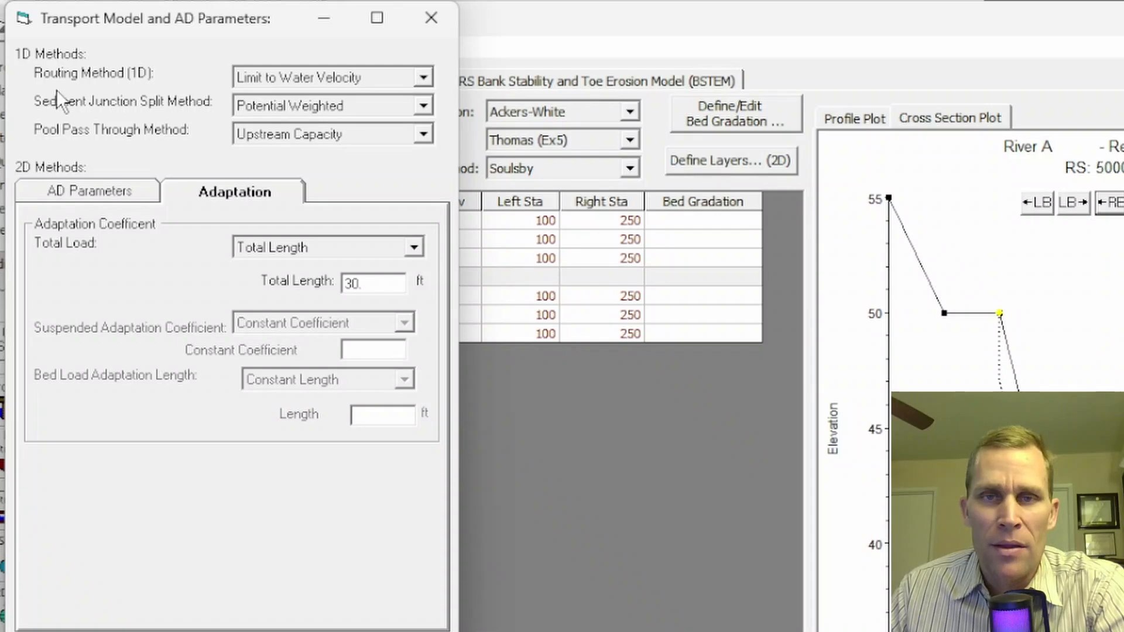
{"action": "left_click", "coordinate": [303, 80]}
{"action": "left_click", "coordinate": [312, 94]}
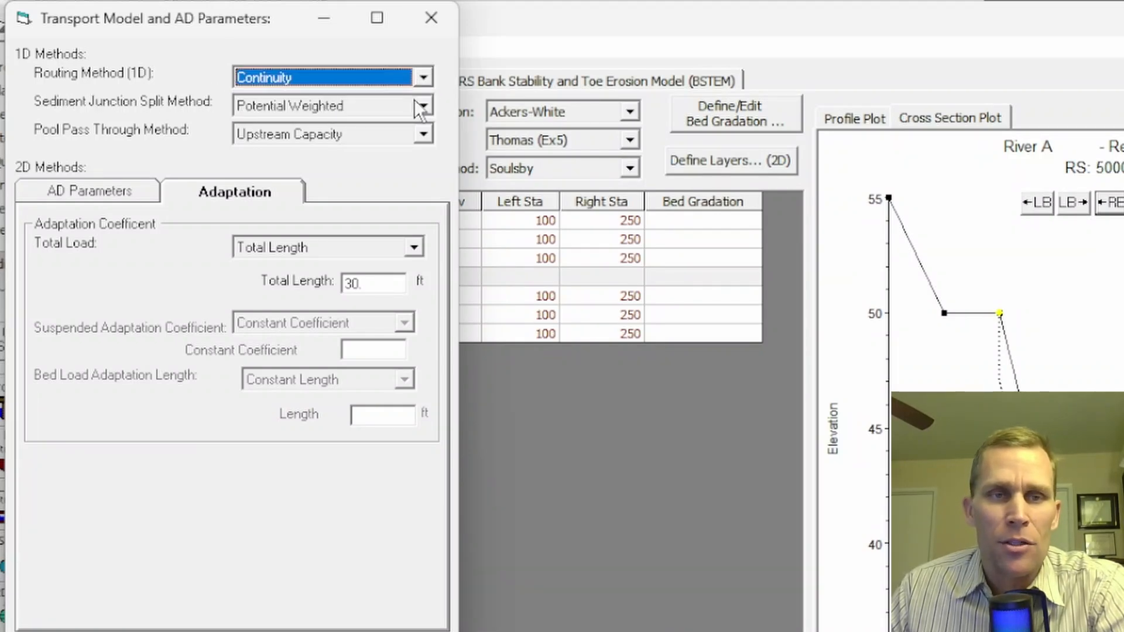
{"action": "left_click", "coordinate": [424, 75]}
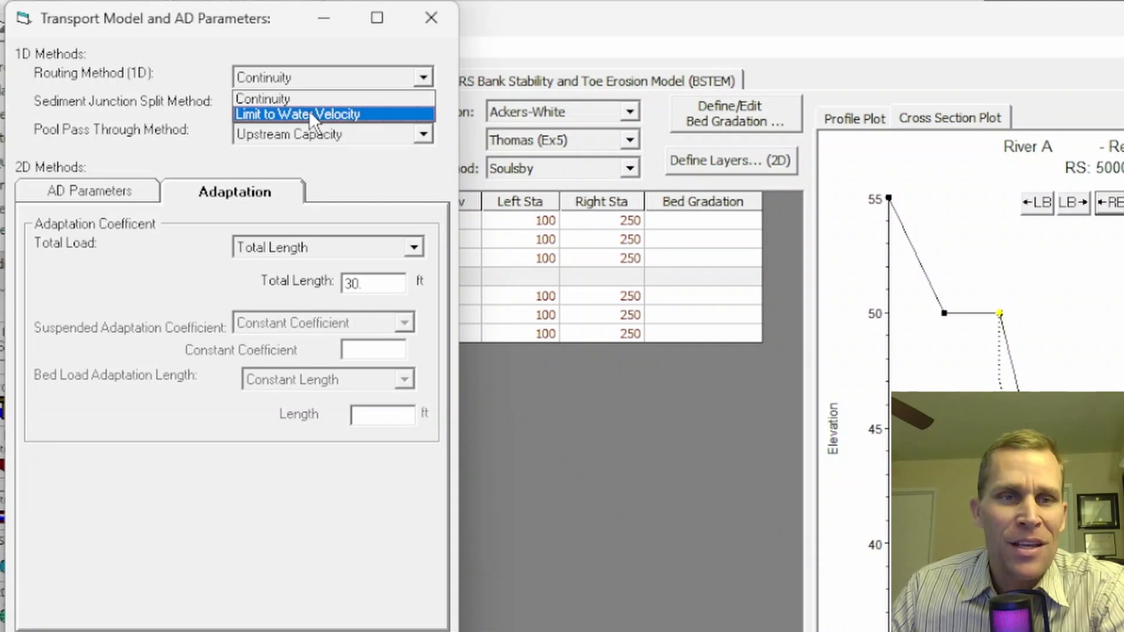
{"action": "left_click", "coordinate": [255, 115]}
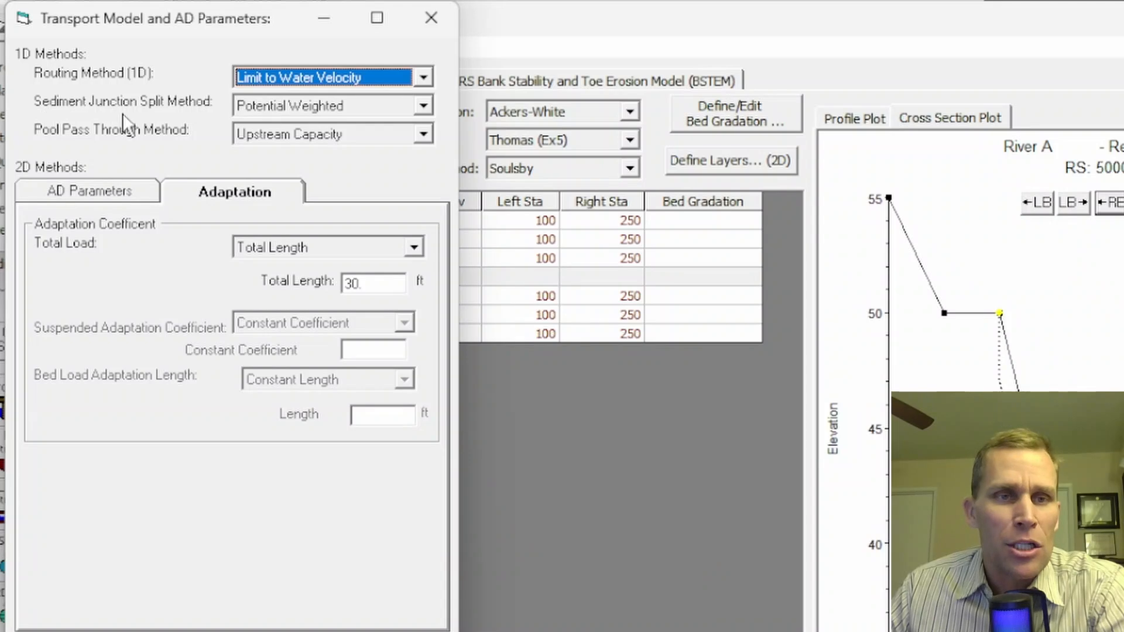
{"action": "left_click", "coordinate": [345, 110]}
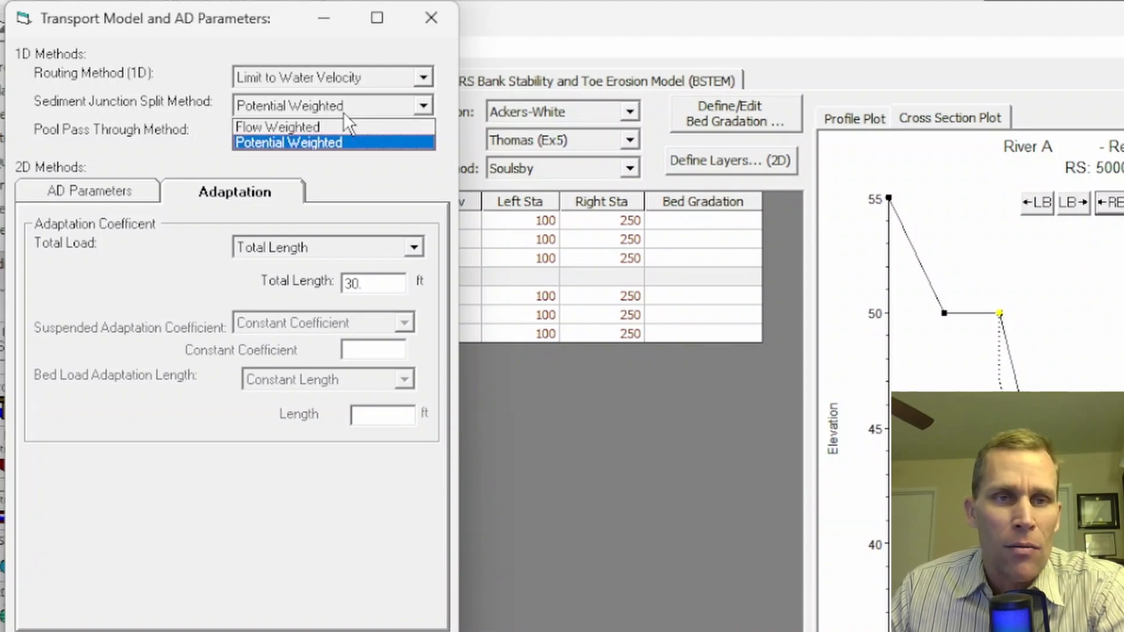
{"action": "left_click", "coordinate": [336, 121]}
{"action": "left_click", "coordinate": [353, 108]}
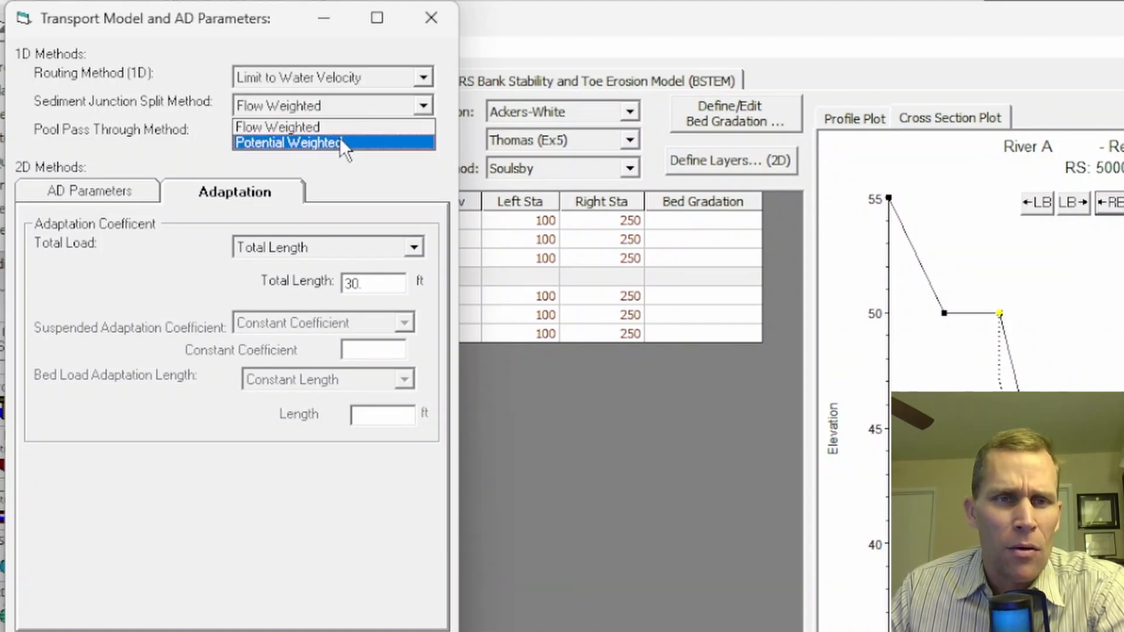
{"action": "left_click", "coordinate": [340, 138]}
{"action": "left_click", "coordinate": [358, 107]}
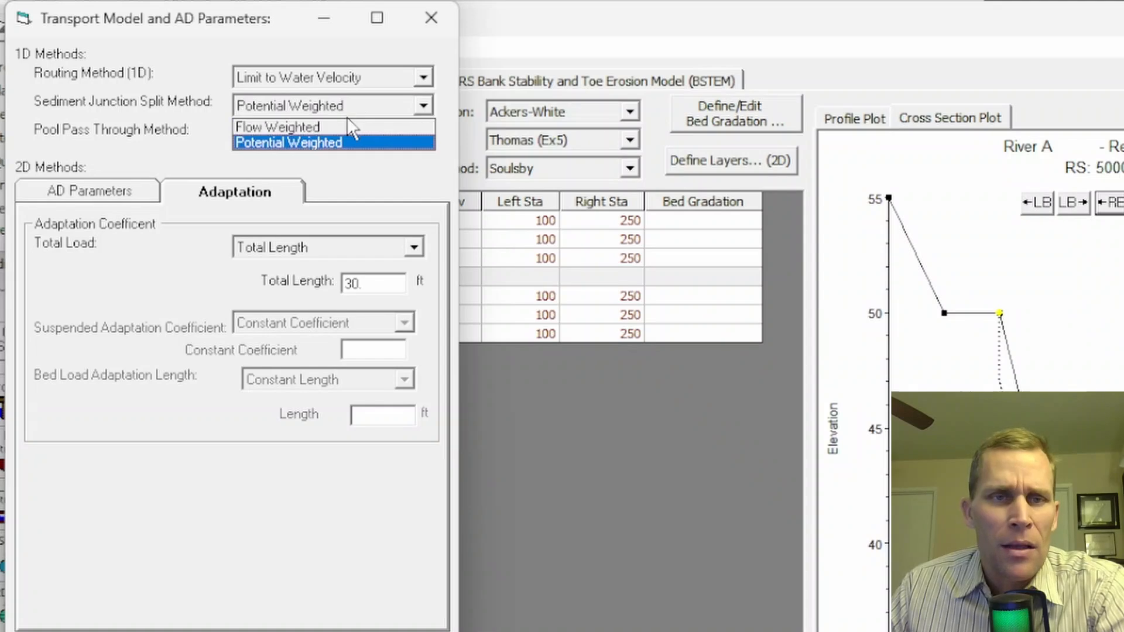
{"action": "left_click", "coordinate": [341, 121]}
{"action": "left_click", "coordinate": [353, 106]}
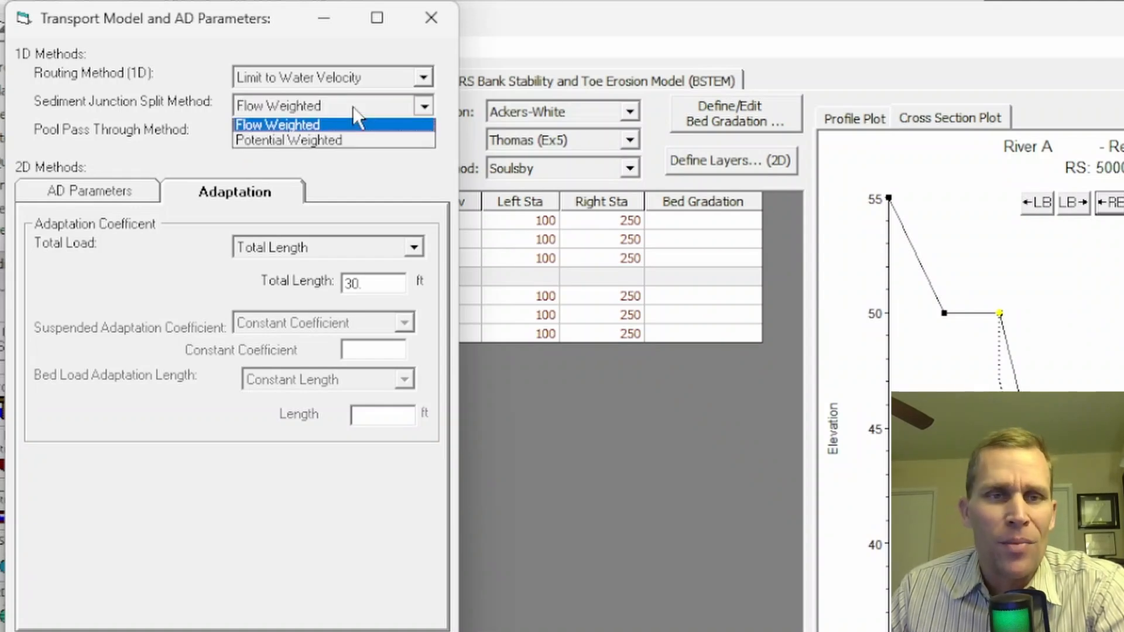
{"action": "left_click", "coordinate": [349, 143]}
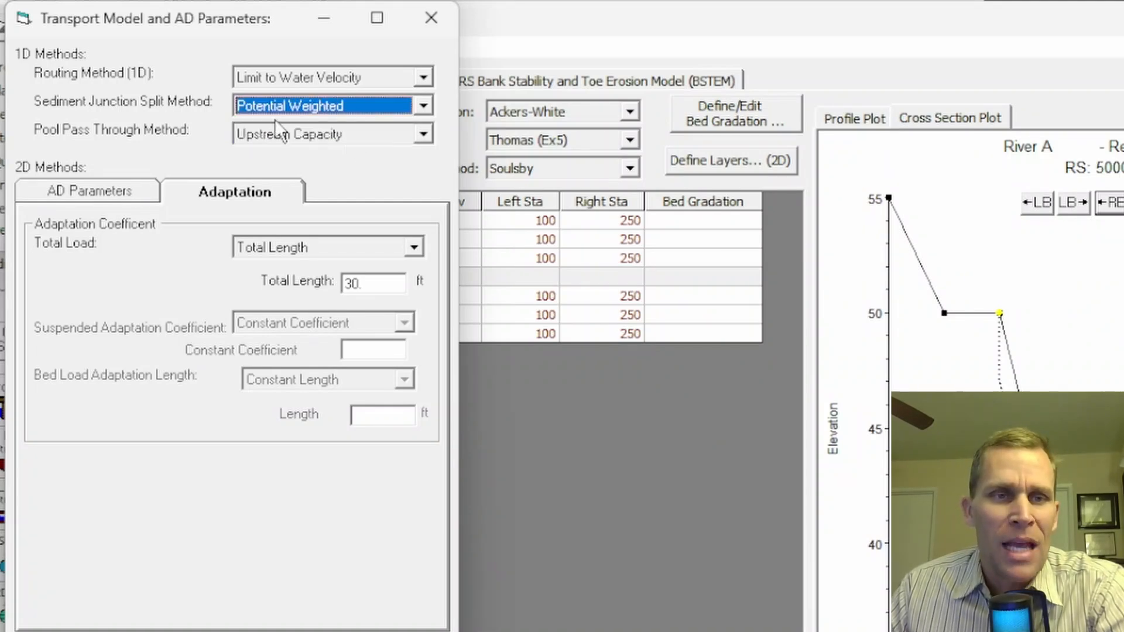
- On the Boundary Conditions tab, give Junction 1 a Potential Weighted sediment split instead of Flow Weighted
{"action": "left_click", "coordinate": [431, 19]}
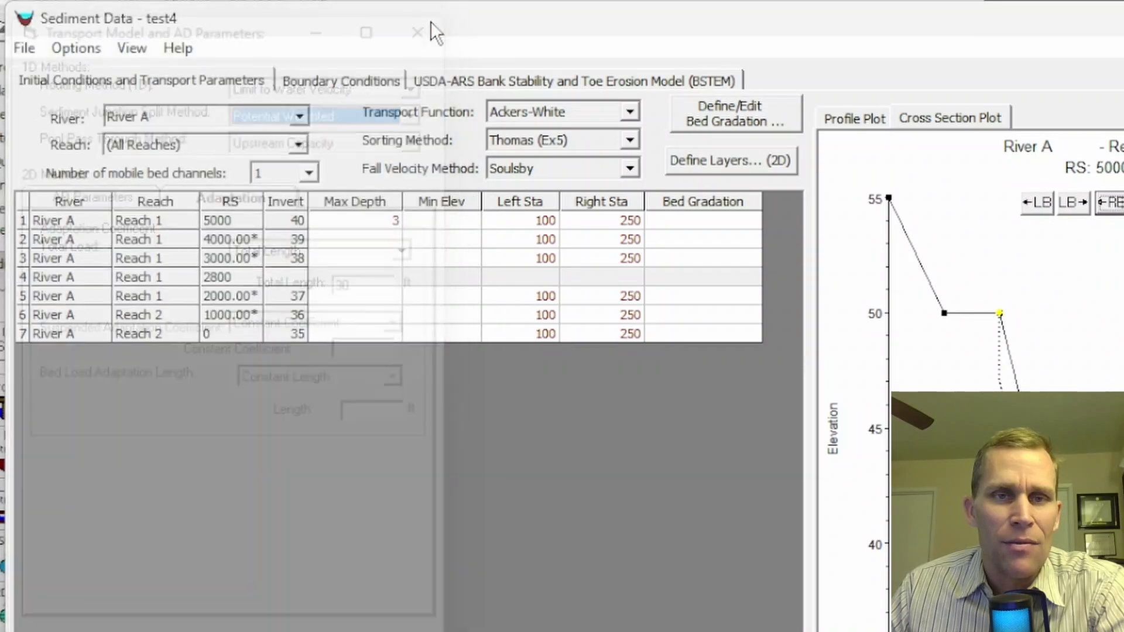
{"action": "left_click", "coordinate": [346, 82]}
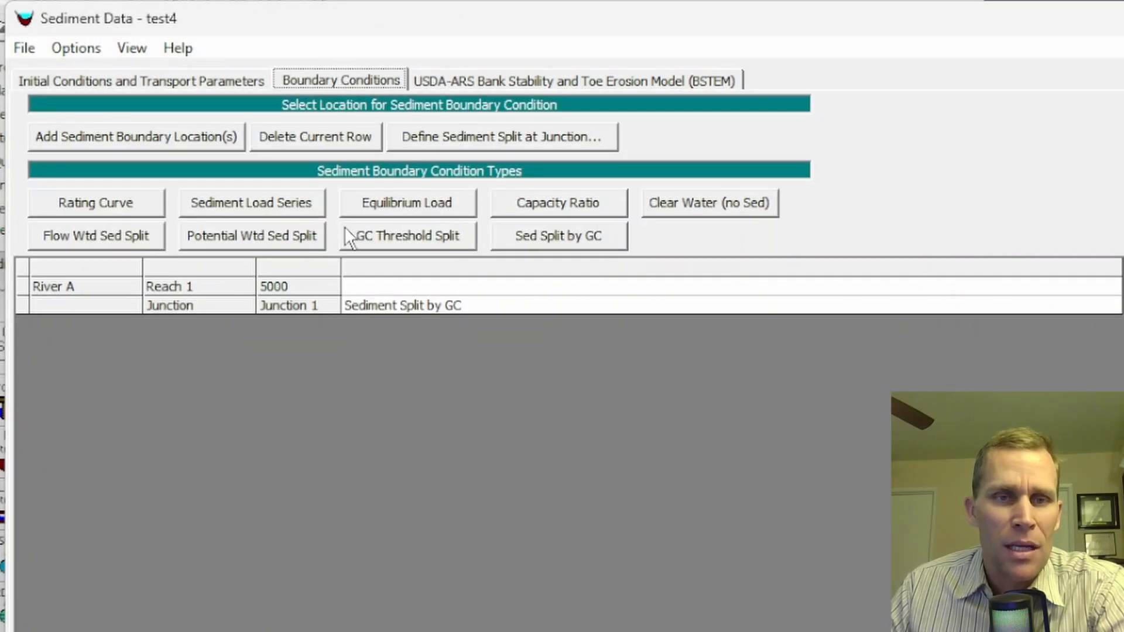
{"action": "left_click", "coordinate": [380, 304]}
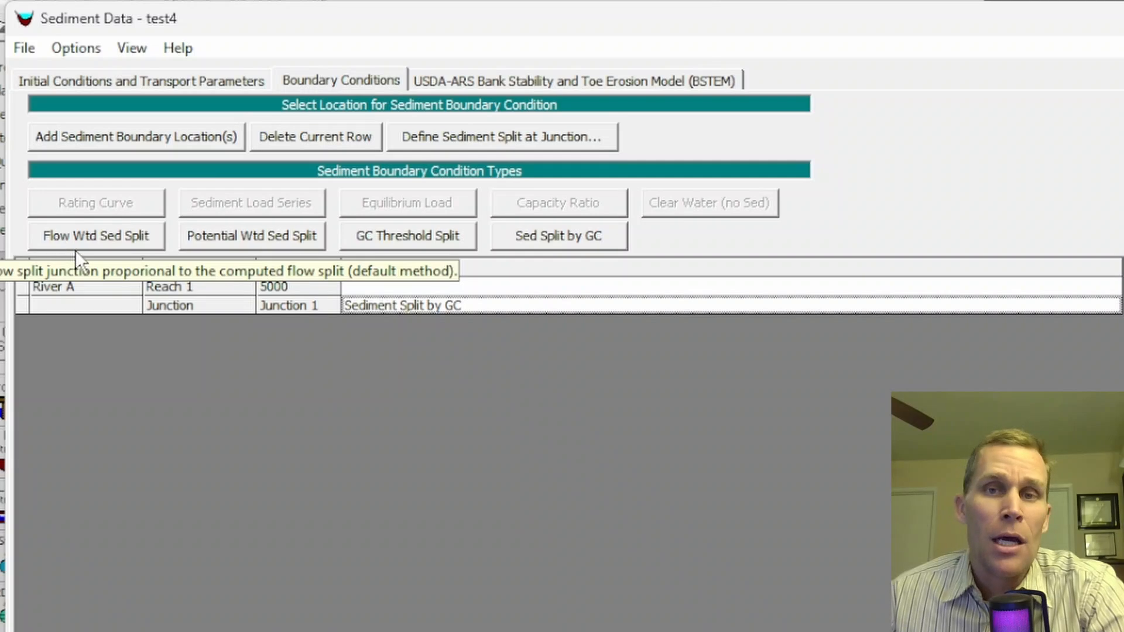
{"action": "left_click", "coordinate": [68, 230]}
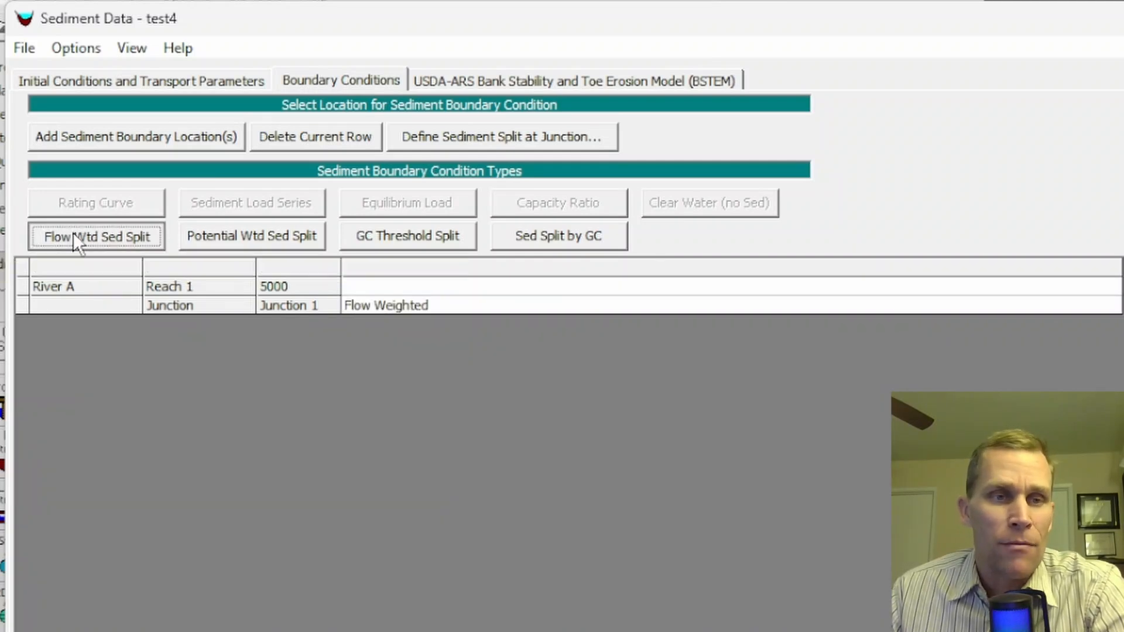
{"action": "left_click", "coordinate": [252, 237]}
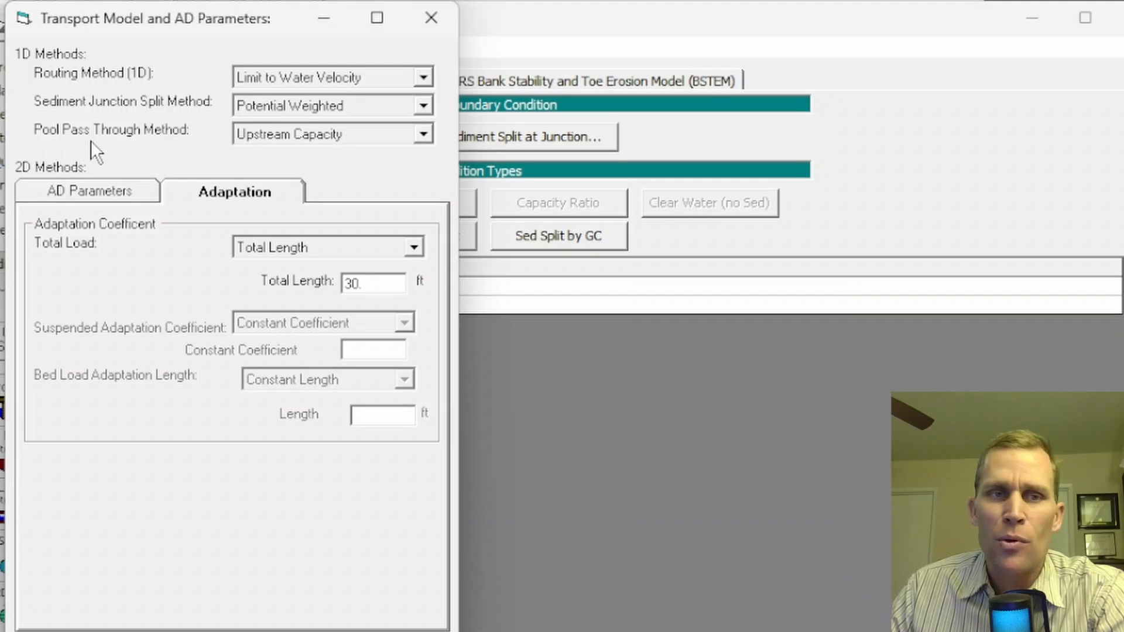
- Change the Pool Pass Through Method from Upstream Capacity to US and Lagged DS, then close
{"action": "left_click", "coordinate": [423, 134]}
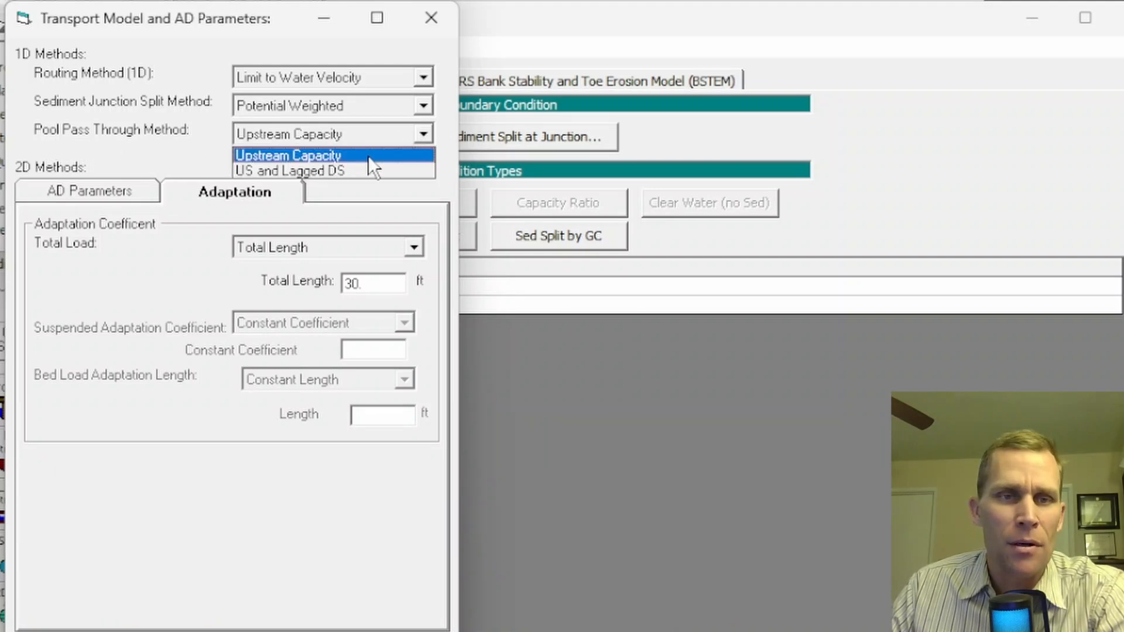
{"action": "left_click", "coordinate": [312, 156]}
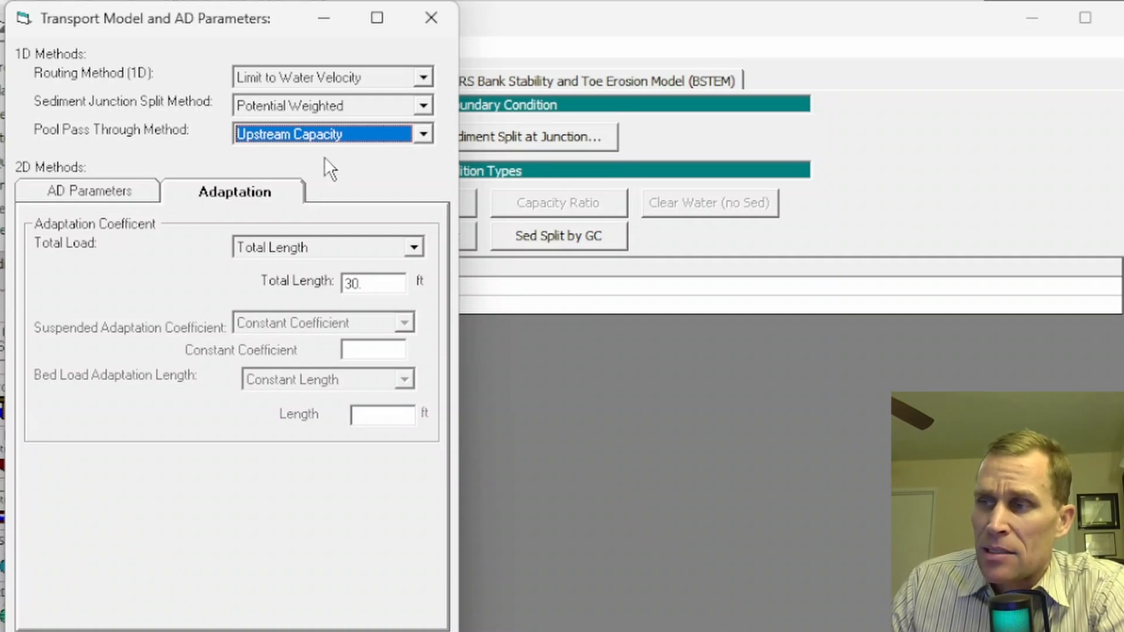
{"action": "key", "text": "alt+Down"}
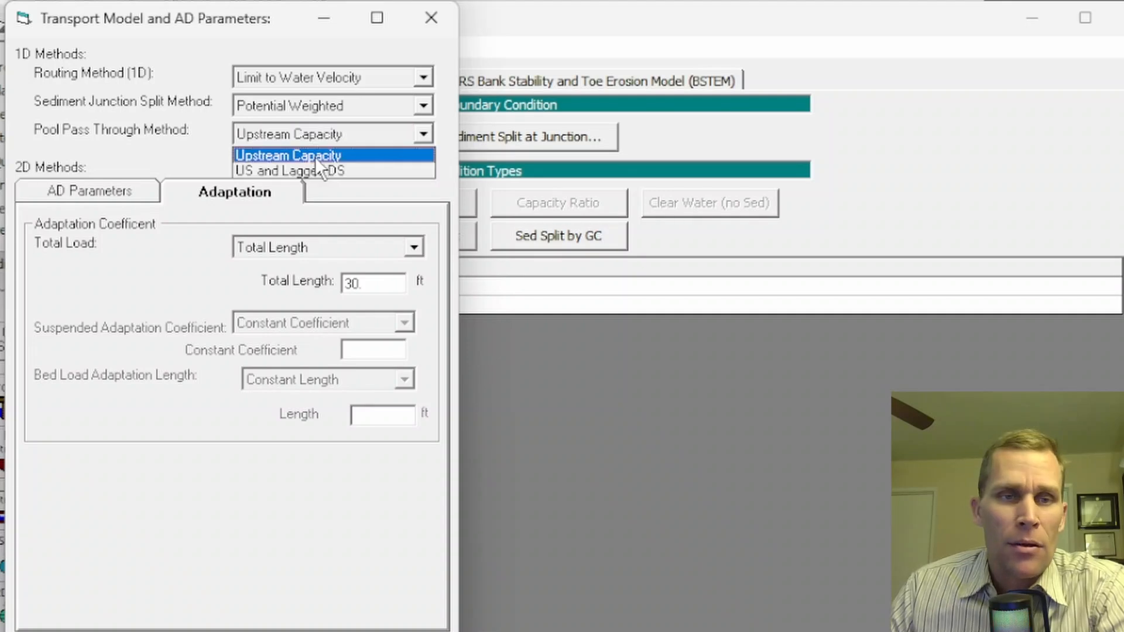
{"action": "left_click", "coordinate": [307, 170]}
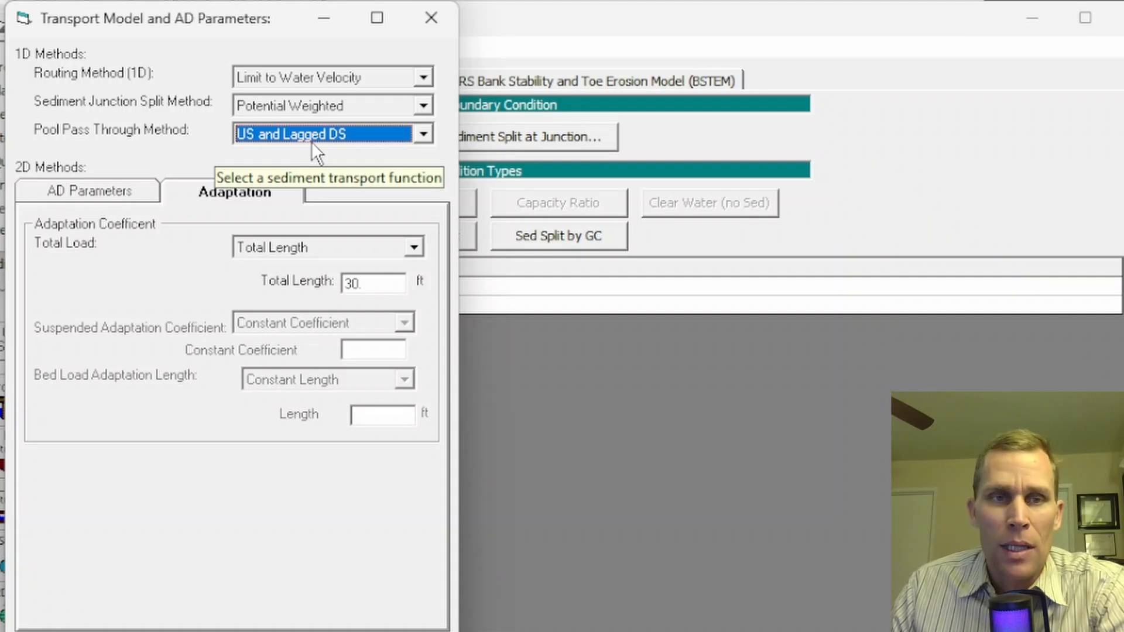
{"action": "left_click", "coordinate": [432, 17]}
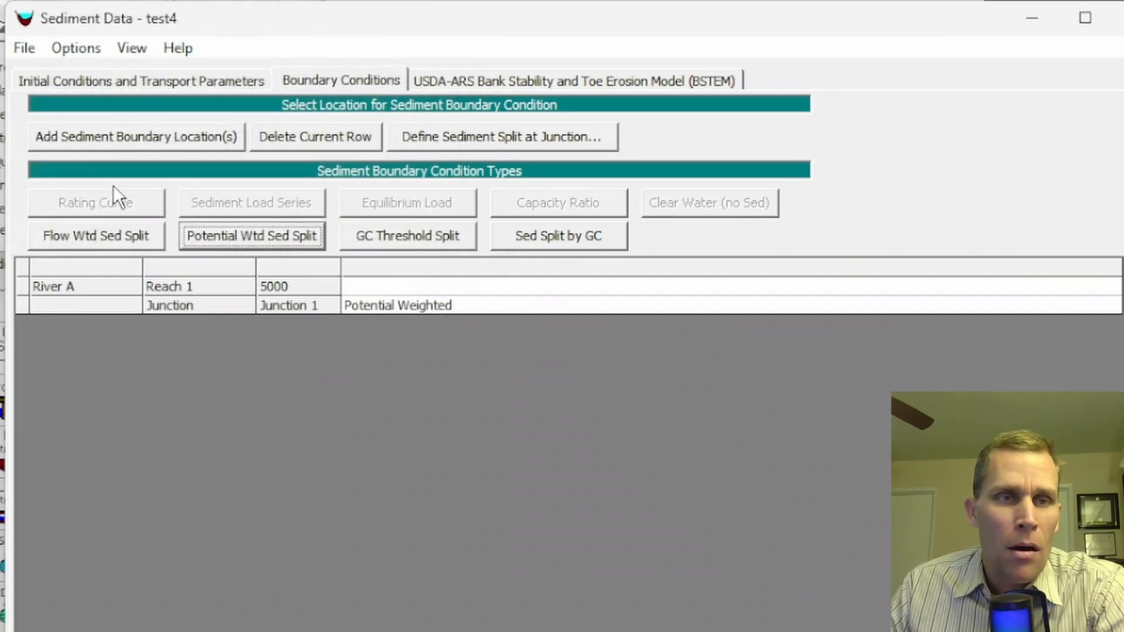
- Look over the BSTEM settings, then bring up Lateral Weir Options alongside the geometric schematic
{"action": "left_click", "coordinate": [82, 49]}
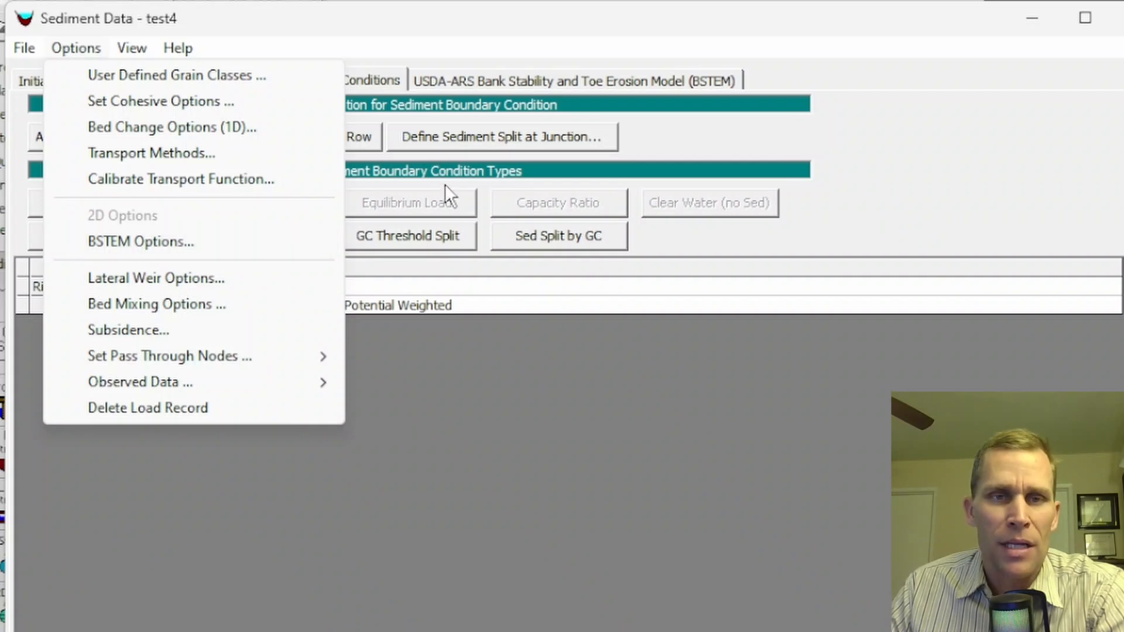
{"action": "left_click", "coordinate": [456, 82]}
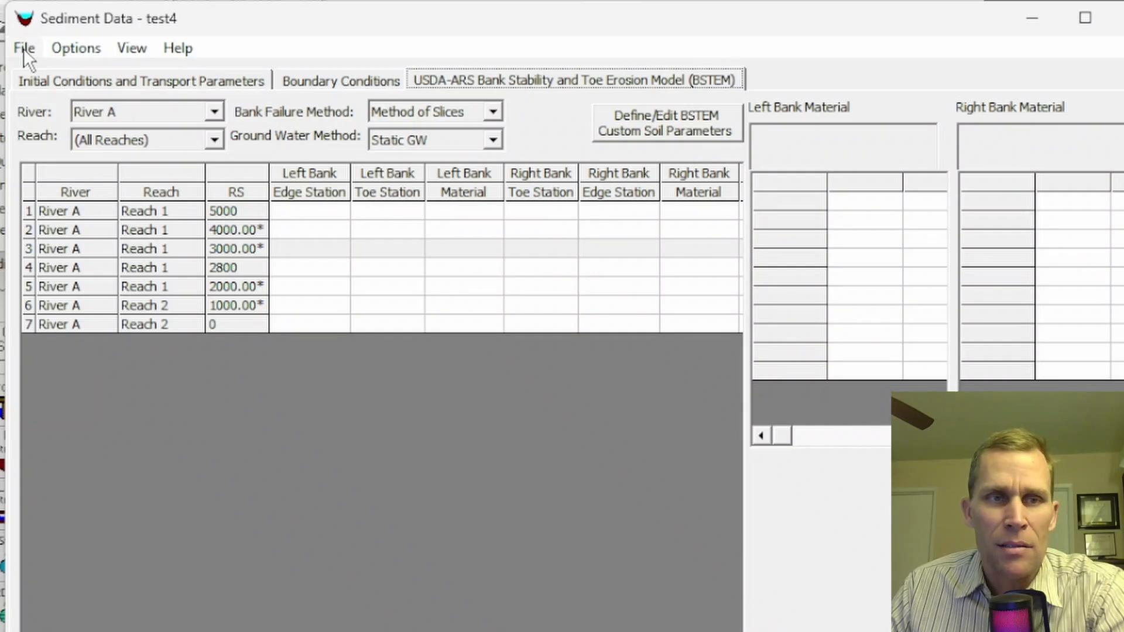
{"action": "left_click", "coordinate": [64, 47]}
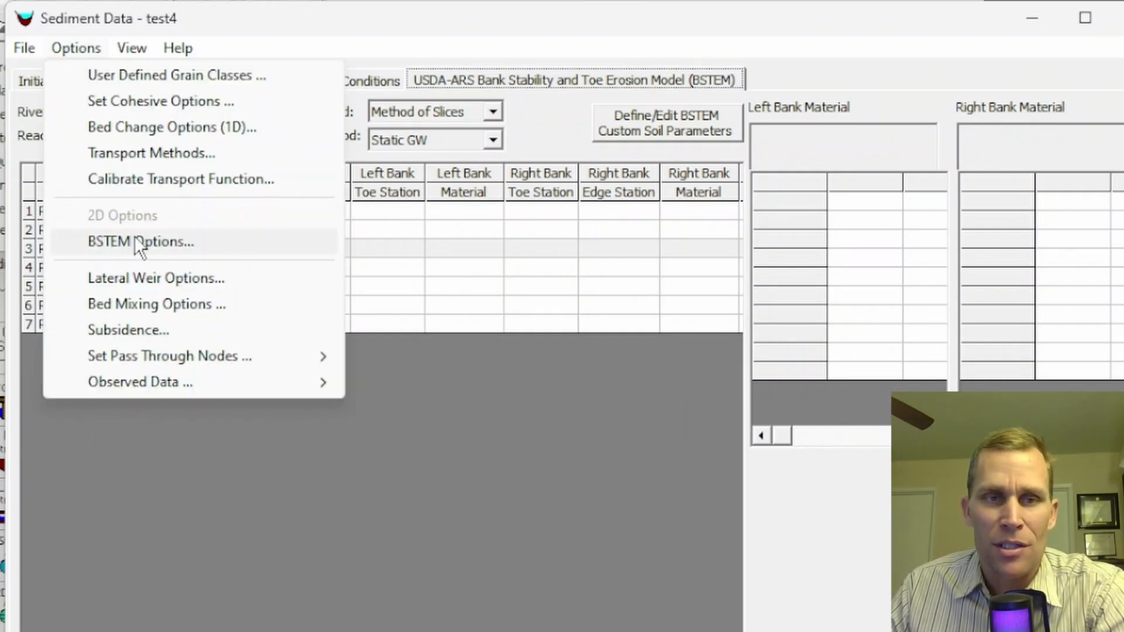
{"action": "left_click", "coordinate": [159, 279]}
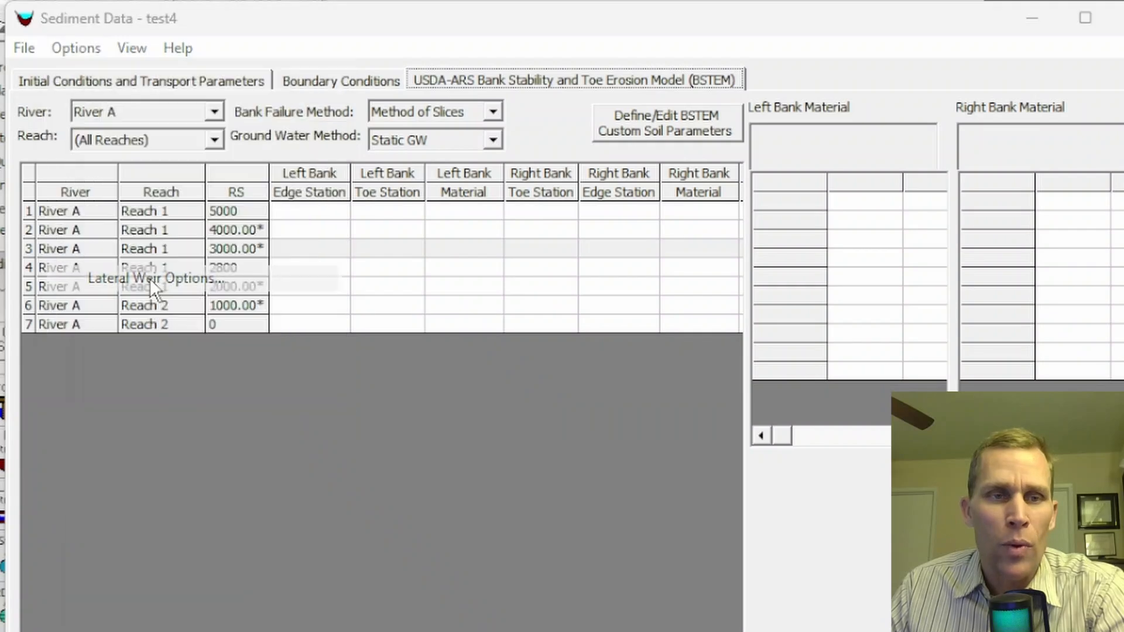
{"action": "left_click_drag", "start_coordinate": [266, 177], "coordinate": [159, 134]}
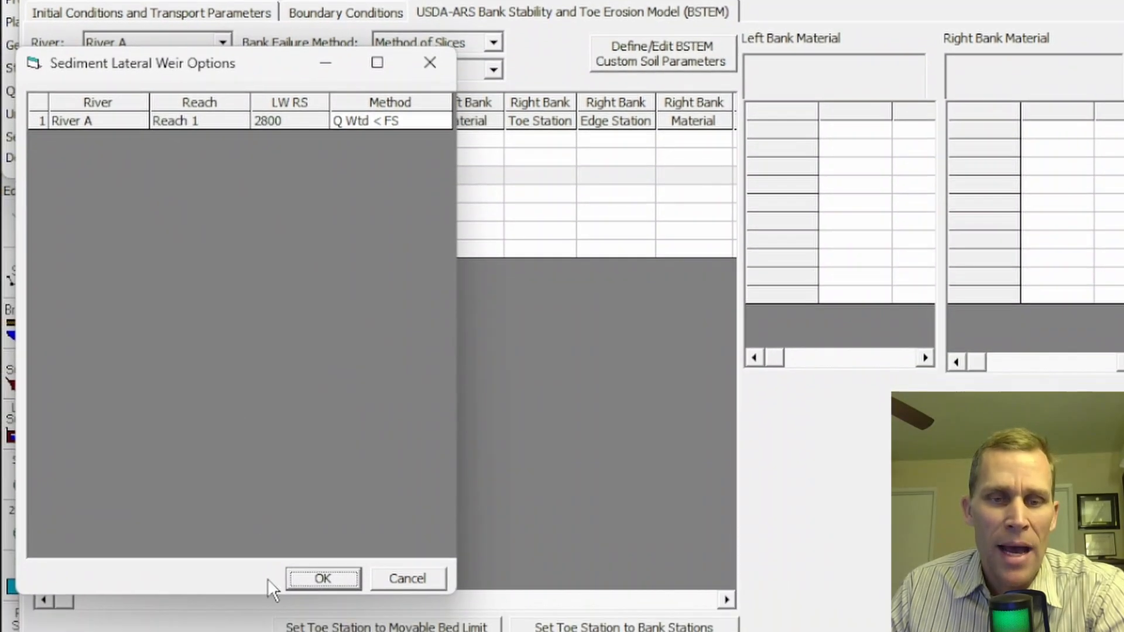
{"action": "left_click", "coordinate": [269, 630]}
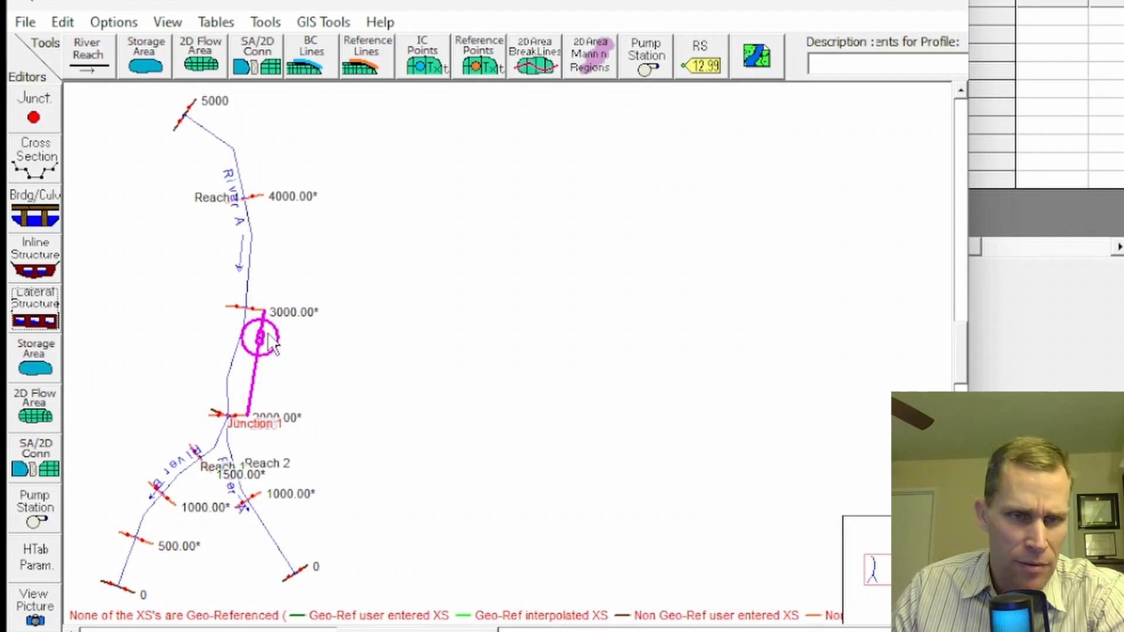
- Set the sediment method of the lateral weir at RS 2800 to Flow Weighted
{"action": "left_click", "coordinate": [36, 307]}
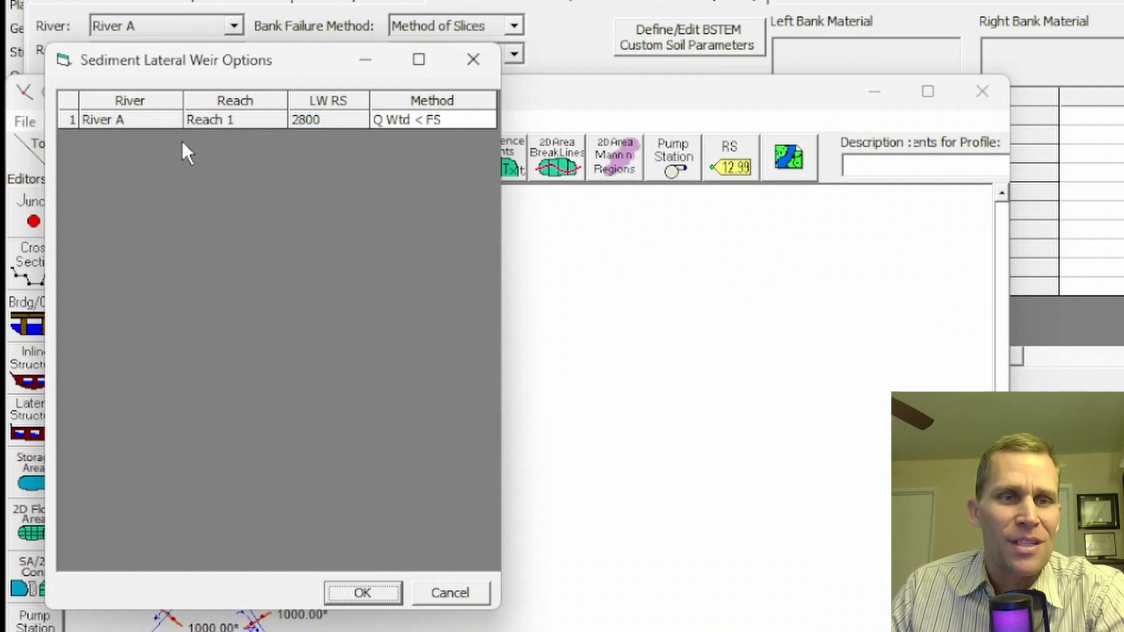
{"action": "left_click", "coordinate": [437, 119]}
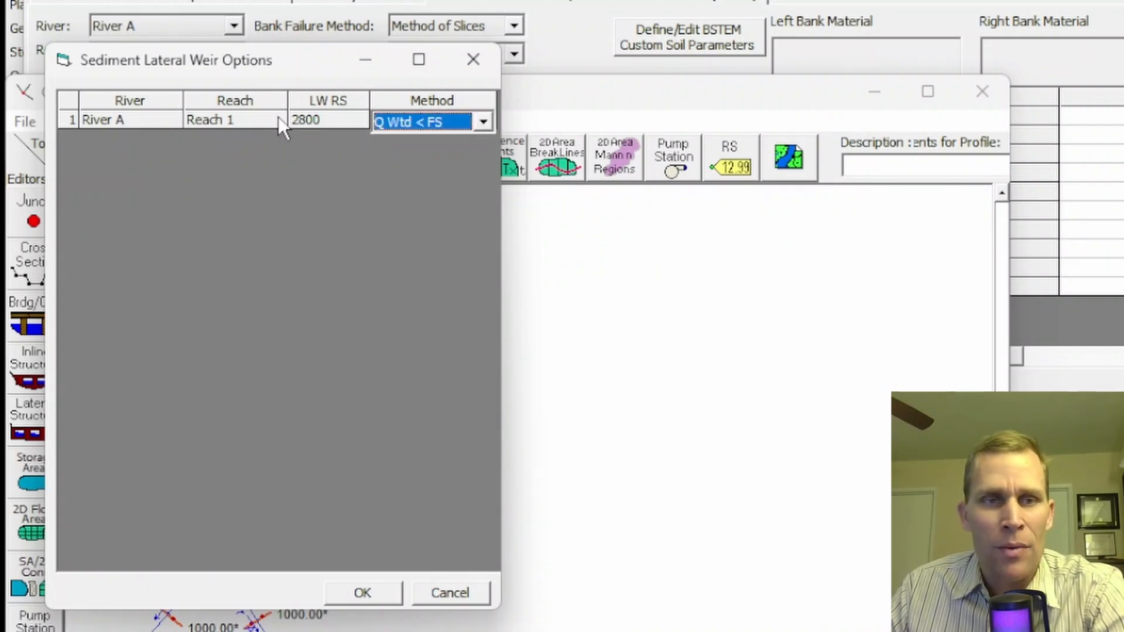
{"action": "left_click", "coordinate": [473, 125]}
{"action": "scroll", "coordinate": [445, 146], "scroll_direction": "up", "scroll_amount": 2}
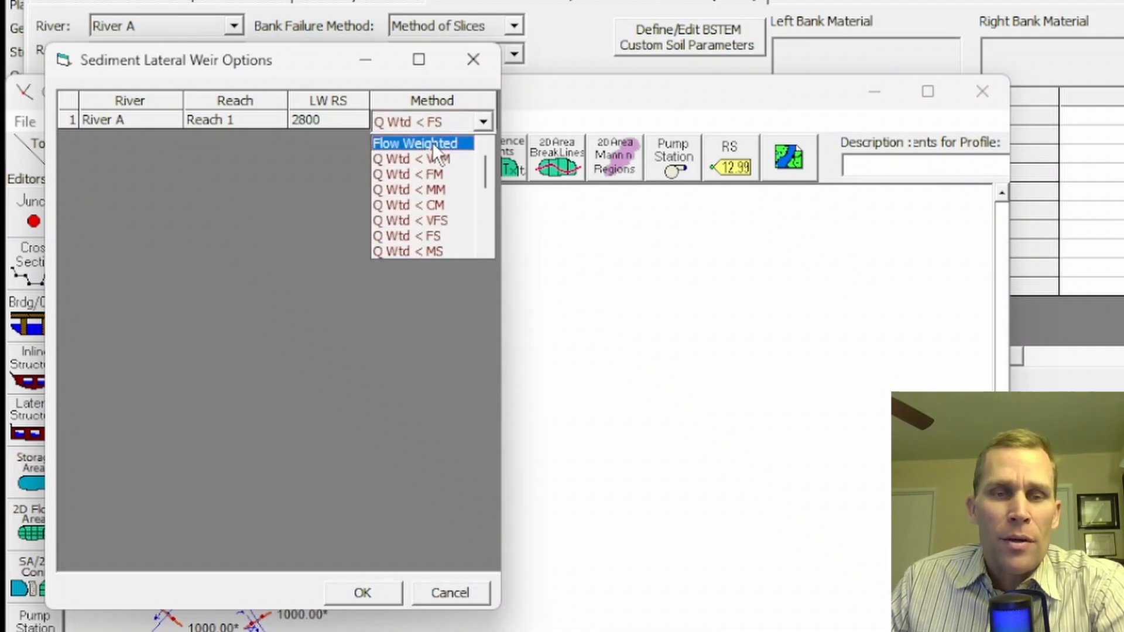
{"action": "left_click", "coordinate": [435, 147]}
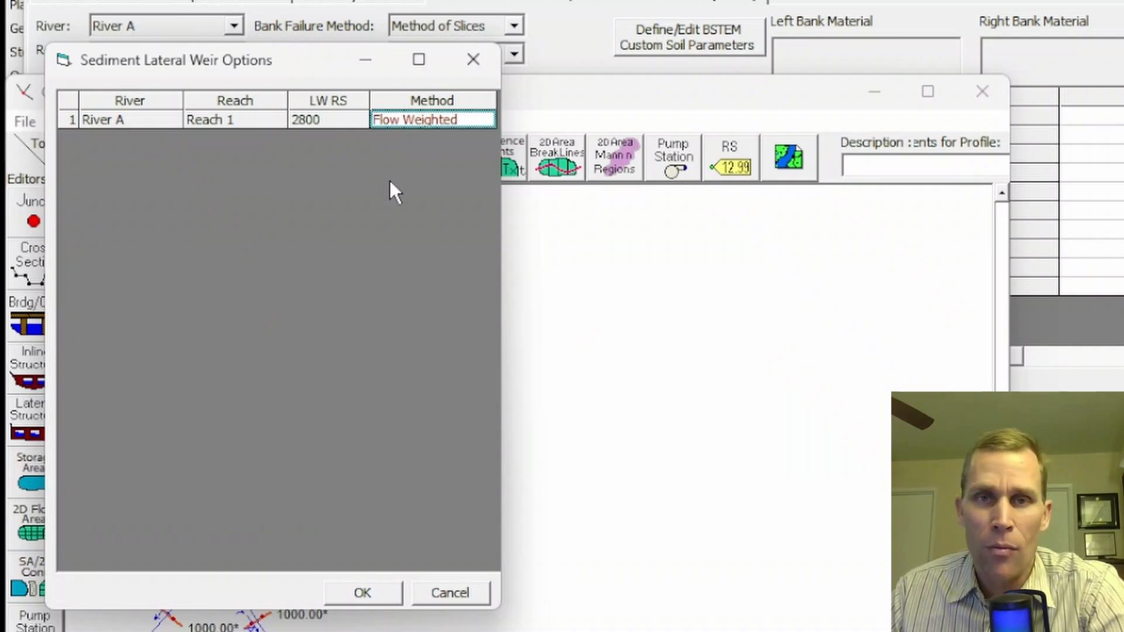
- Try Q Wtd < FS for the weir, revert to Flow Weighted, and accept the settings
{"action": "left_click", "coordinate": [409, 125]}
{"action": "left_click", "coordinate": [484, 121]}
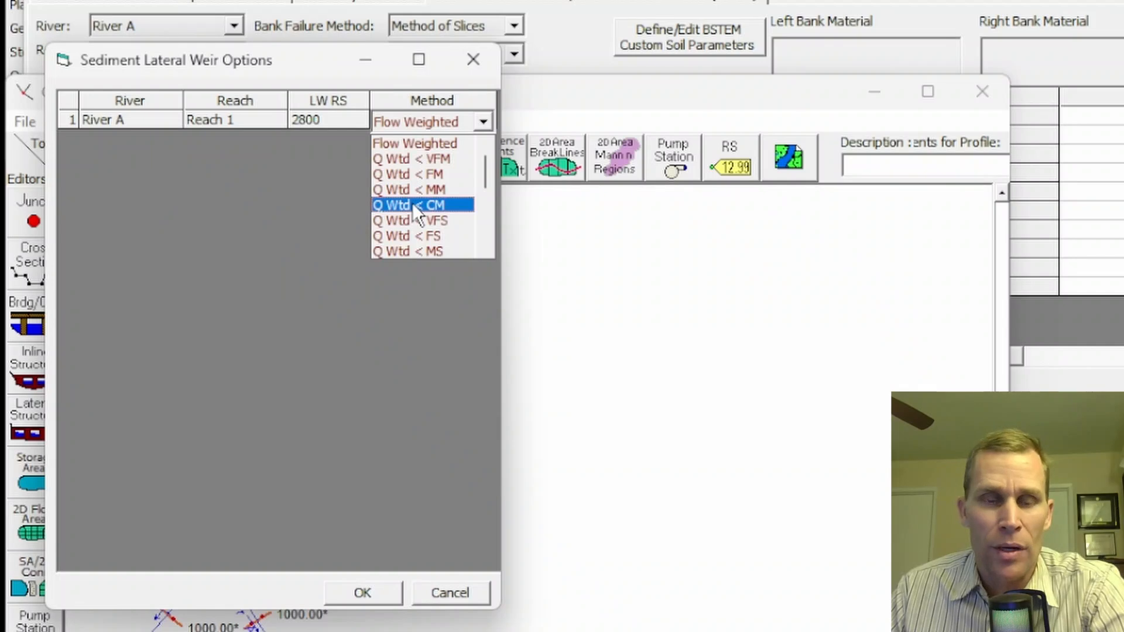
{"action": "left_click", "coordinate": [413, 236]}
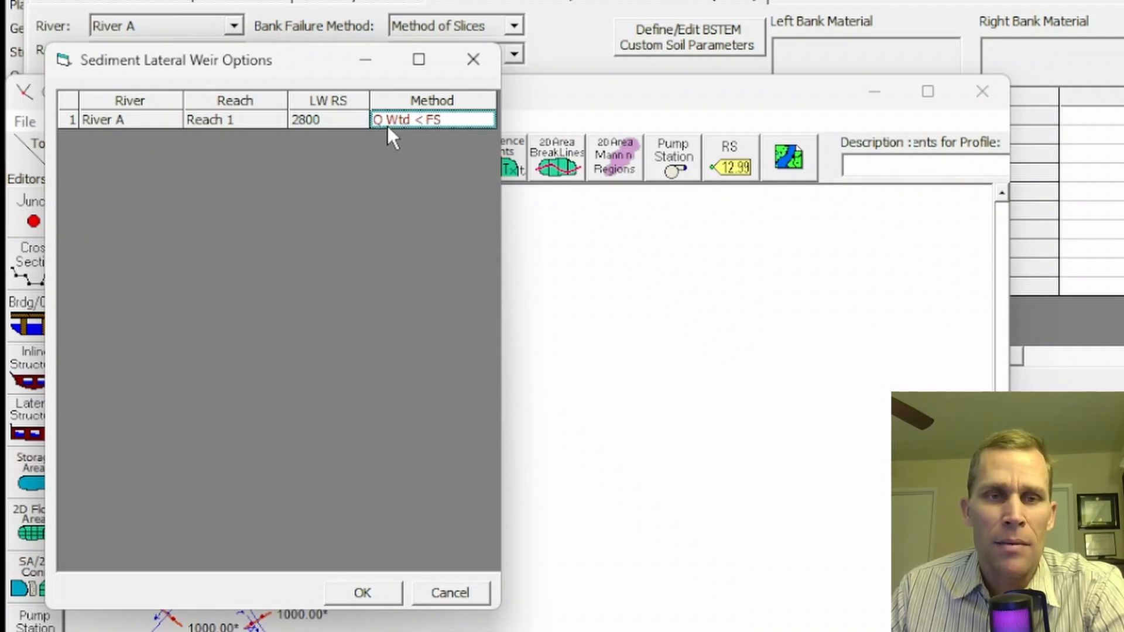
{"action": "left_click", "coordinate": [462, 119]}
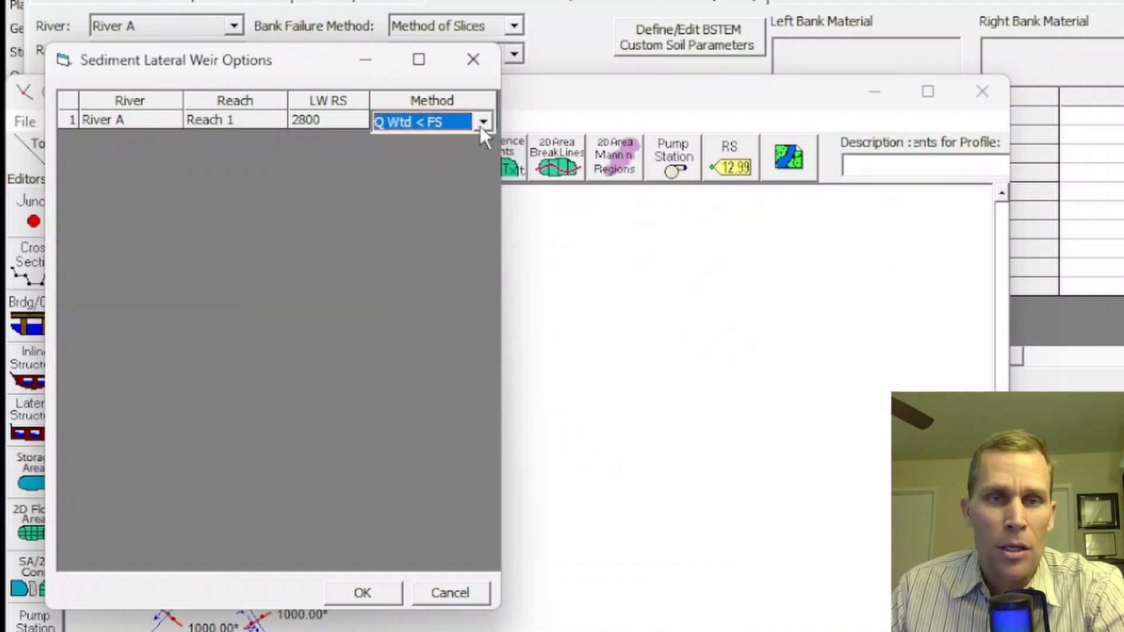
{"action": "left_click", "coordinate": [483, 122]}
{"action": "left_click_drag", "start_coordinate": [488, 198], "coordinate": [495, 152]}
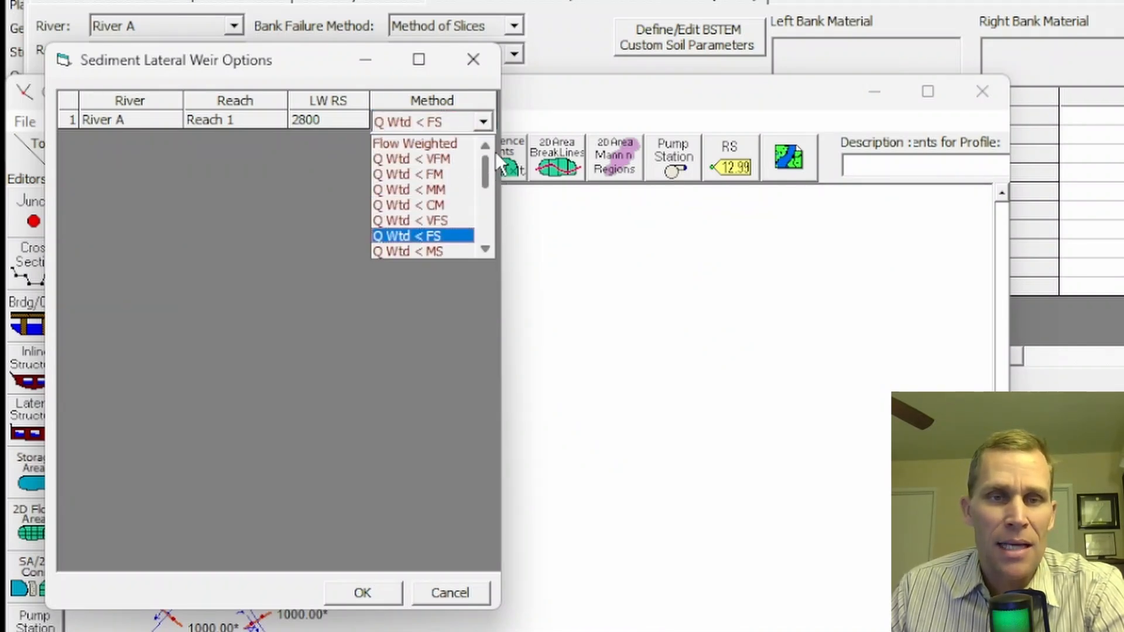
{"action": "left_click", "coordinate": [424, 144]}
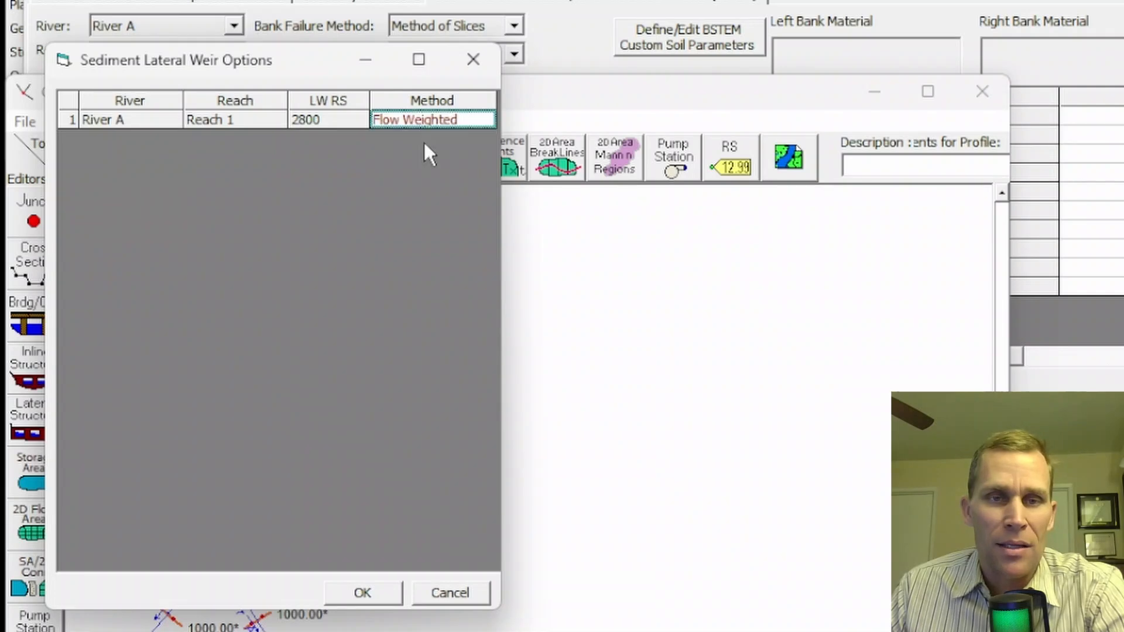
{"action": "left_click", "coordinate": [378, 589]}
{"action": "left_click", "coordinate": [75, 50]}
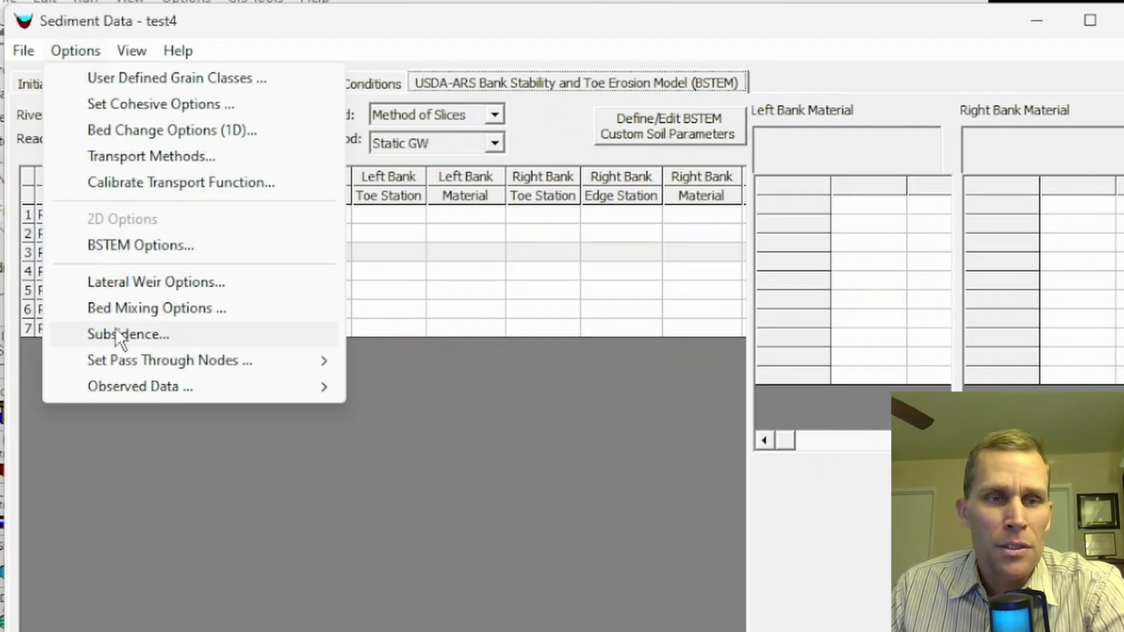
- In Bed Mixing Options, change Capacity Partitioning from Bed Gradation Only to Weight With Load
{"action": "left_click", "coordinate": [132, 308]}
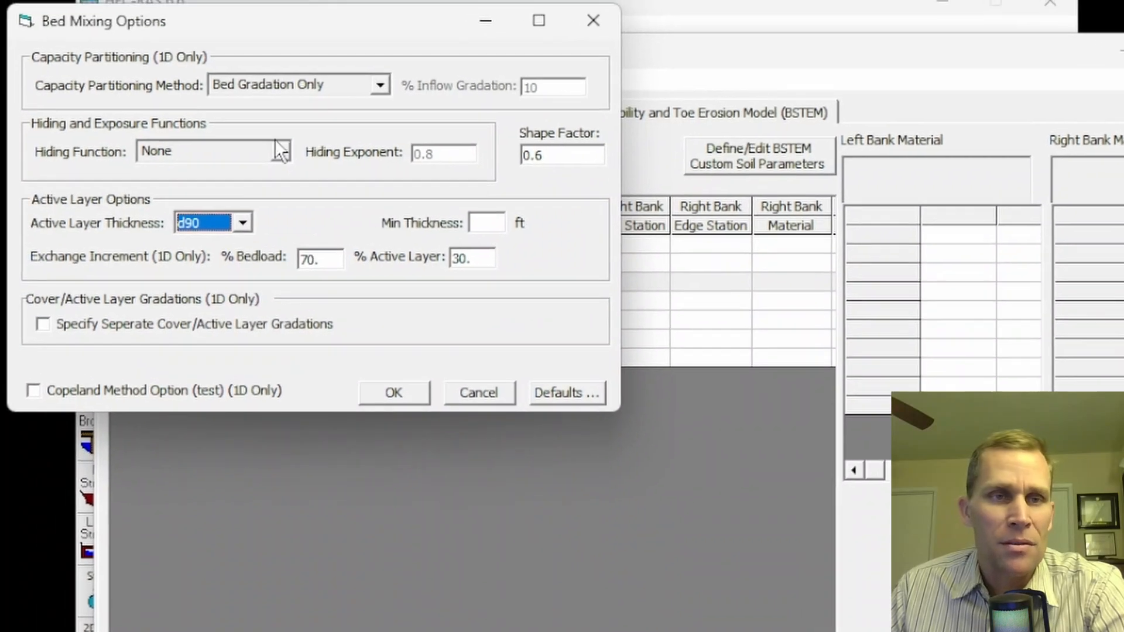
{"action": "left_click", "coordinate": [308, 121]}
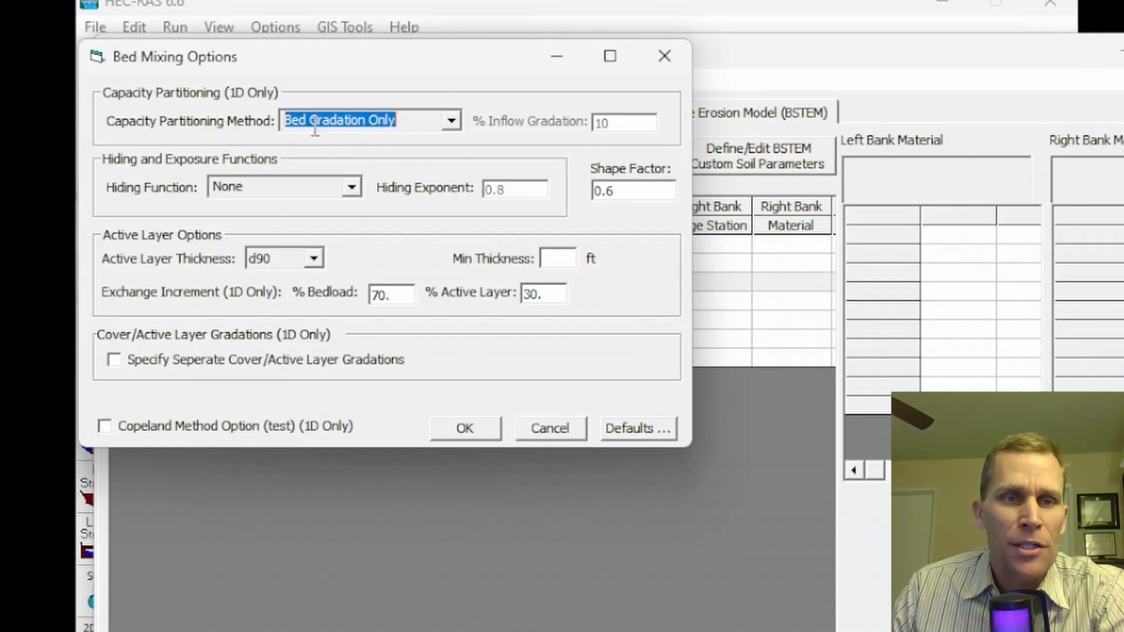
{"action": "left_click", "coordinate": [443, 121]}
{"action": "left_click", "coordinate": [436, 143]}
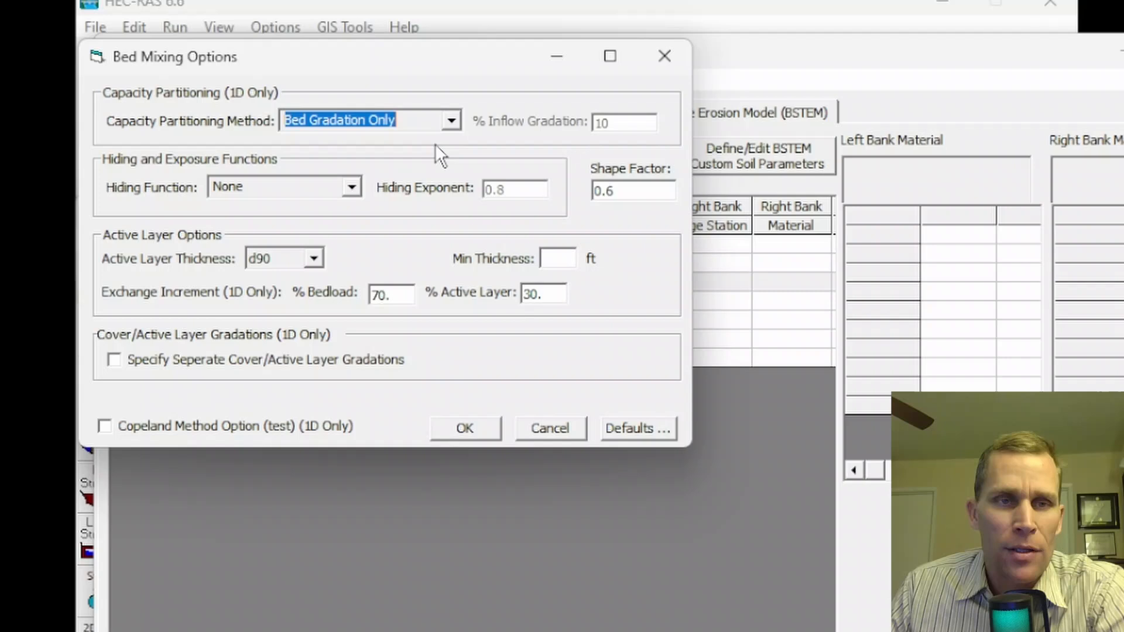
{"action": "left_click", "coordinate": [455, 119]}
{"action": "left_click", "coordinate": [407, 156]}
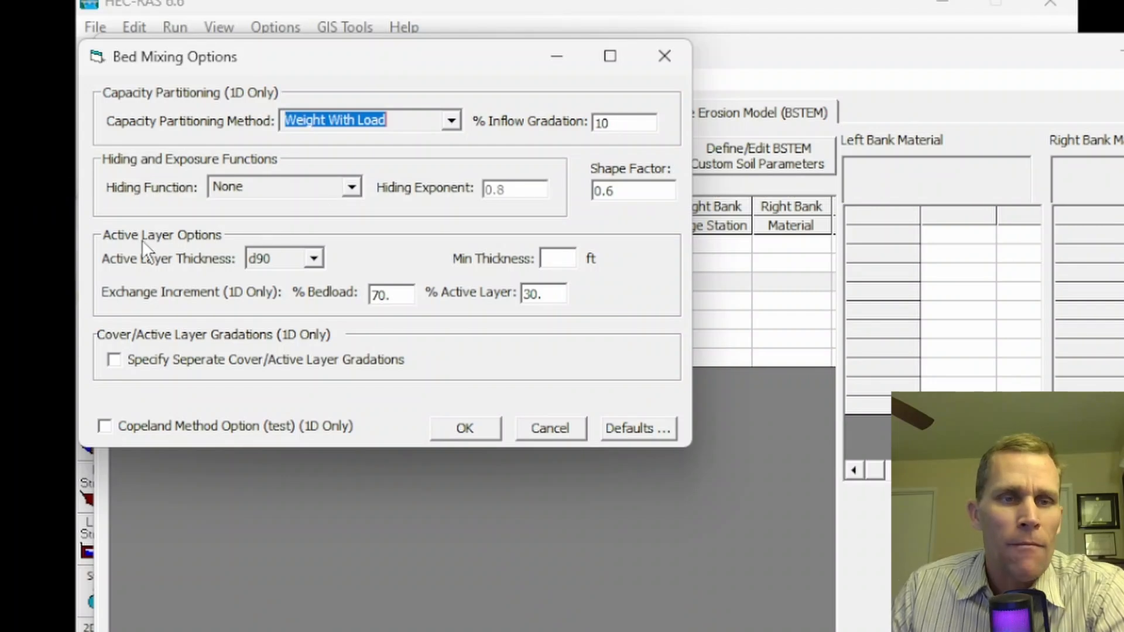
- Base the active layer on X d90 with multiplier 12 and a 0.5 minimum thickness
{"action": "left_click", "coordinate": [314, 259]}
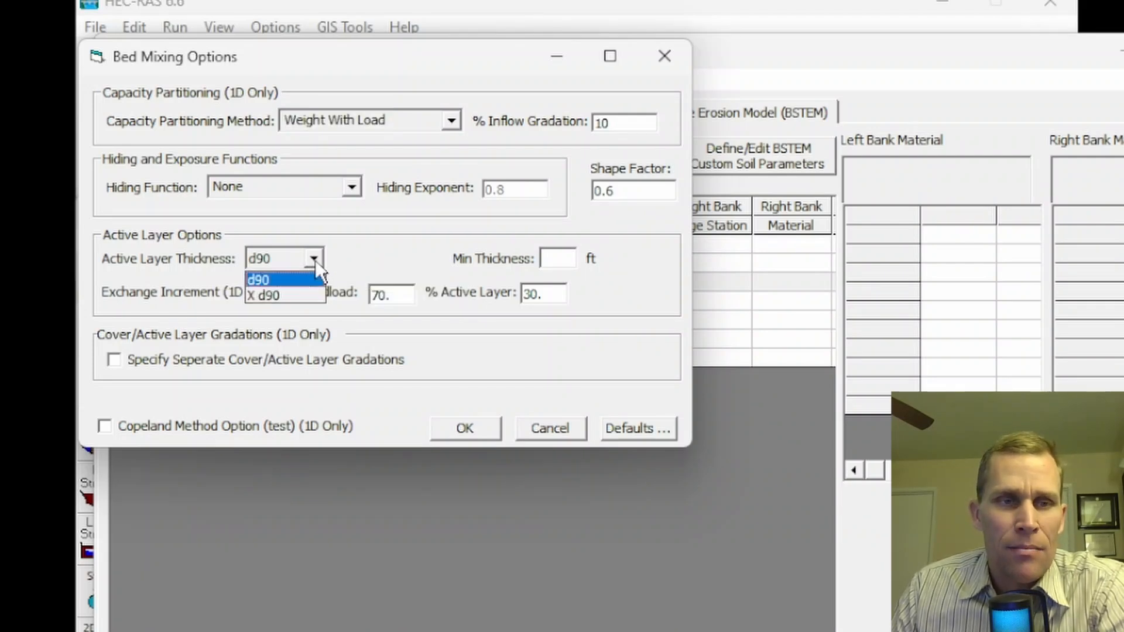
{"action": "left_click", "coordinate": [273, 296]}
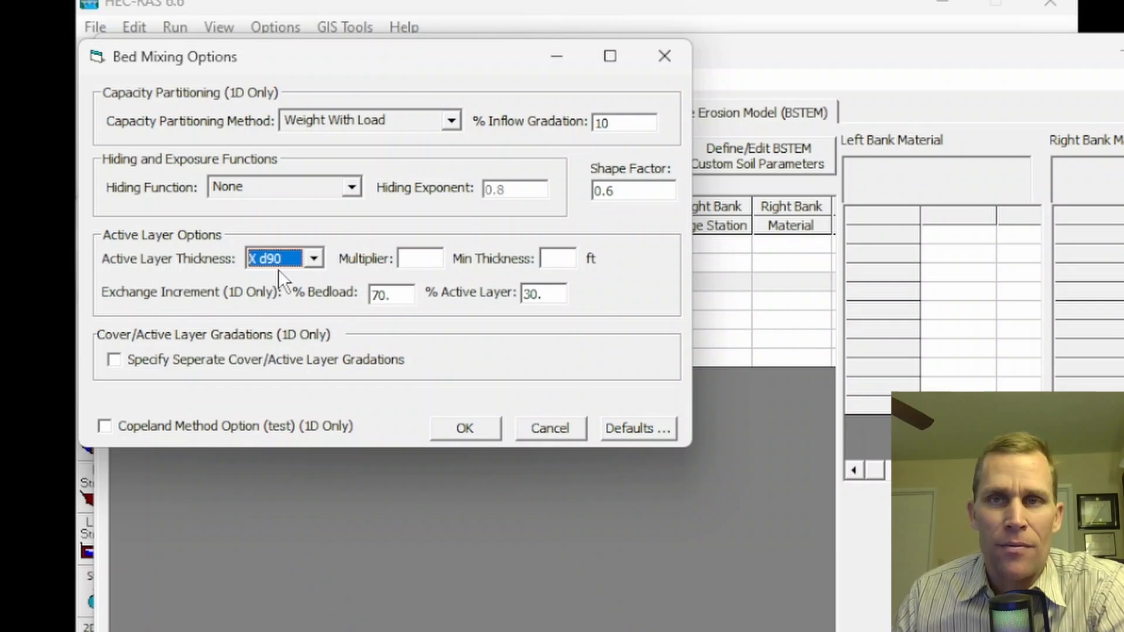
{"action": "left_click", "coordinate": [411, 260]}
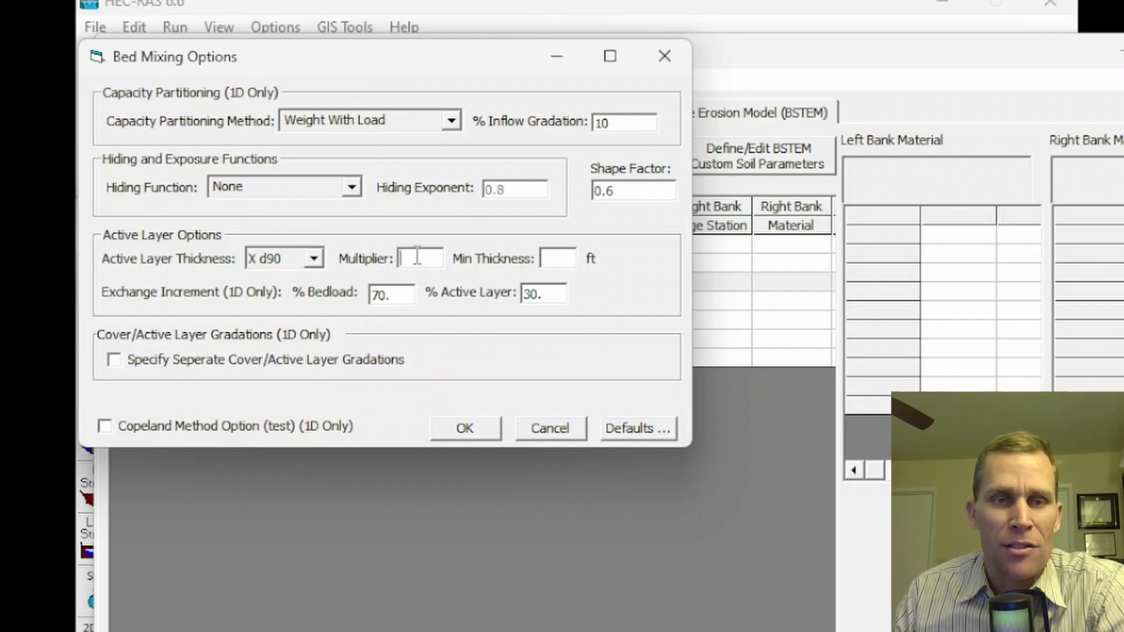
{"action": "type", "text": "5"}
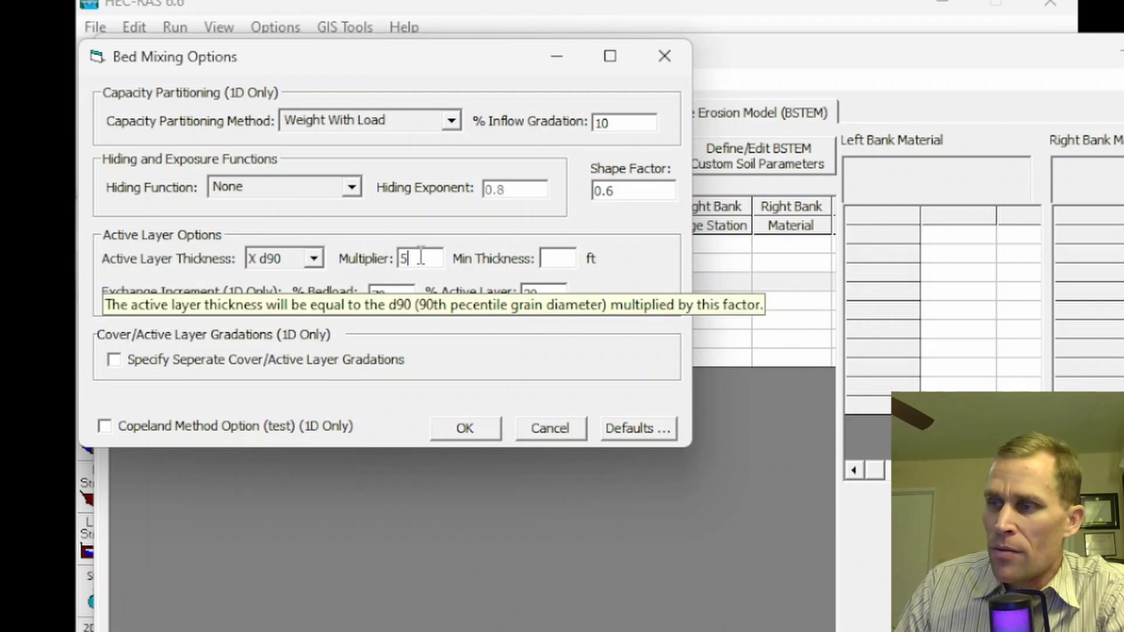
{"action": "left_click_drag", "start_coordinate": [420, 257], "coordinate": [377, 272]}
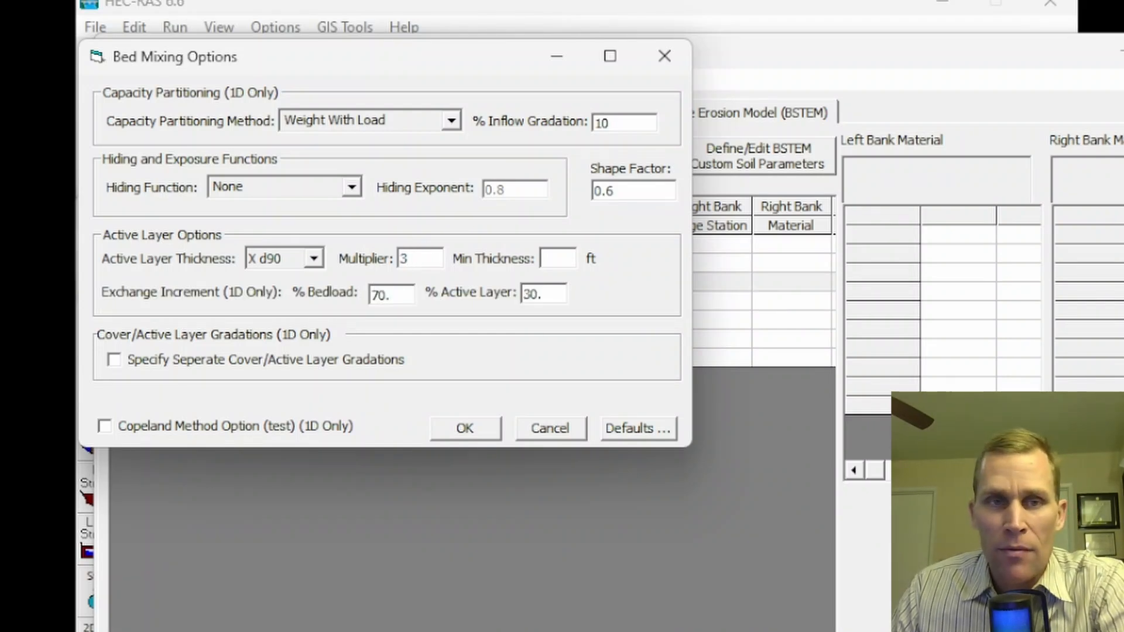
{"action": "left_click_drag", "start_coordinate": [424, 258], "coordinate": [371, 267]}
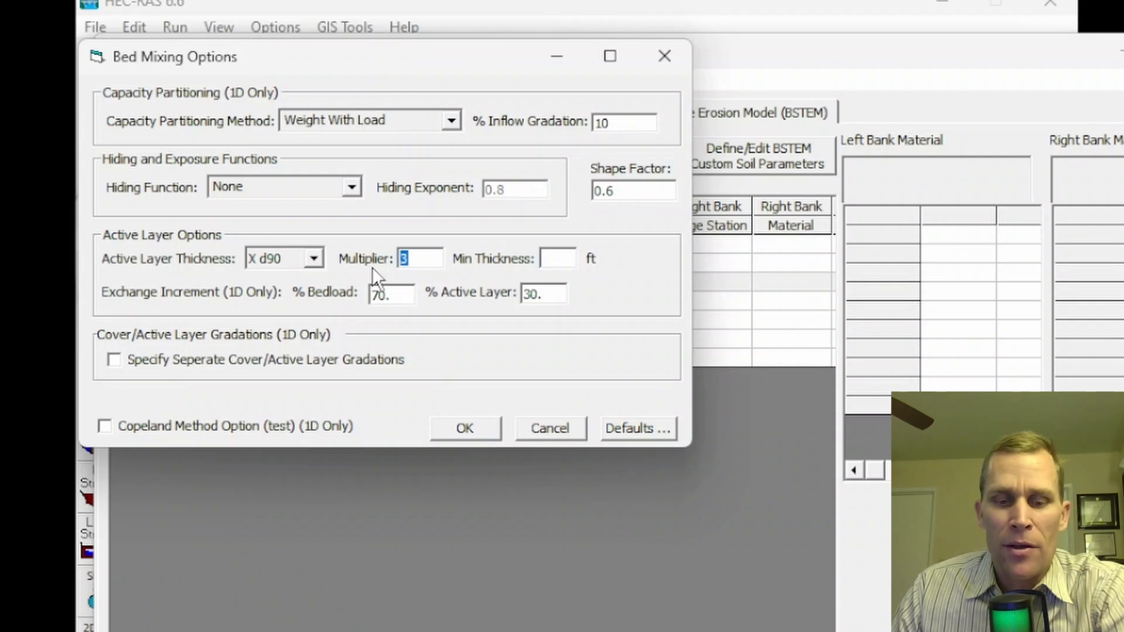
{"action": "type", "text": "12"}
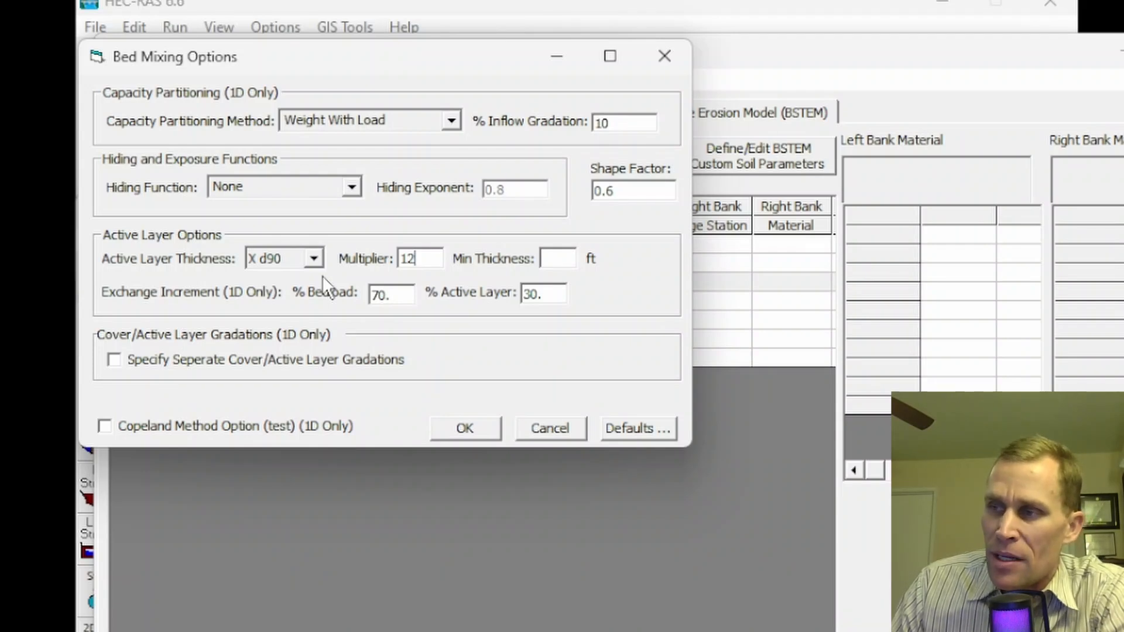
{"action": "left_click", "coordinate": [555, 258]}
{"action": "type", "text": "0.5"}
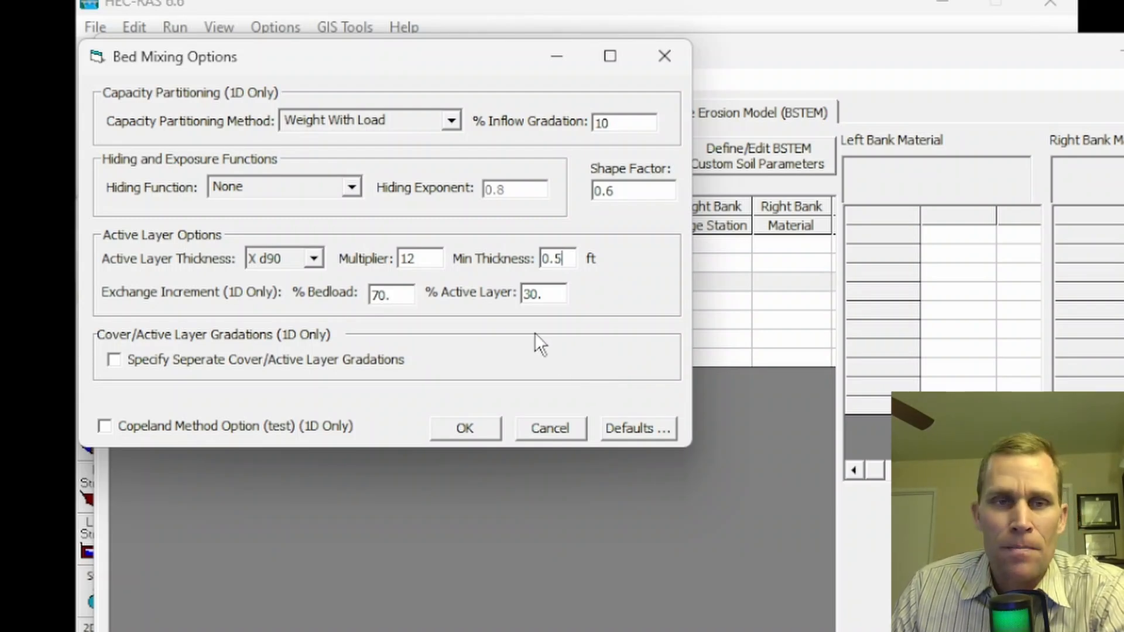
{"action": "left_click_drag", "start_coordinate": [565, 259], "coordinate": [520, 256]}
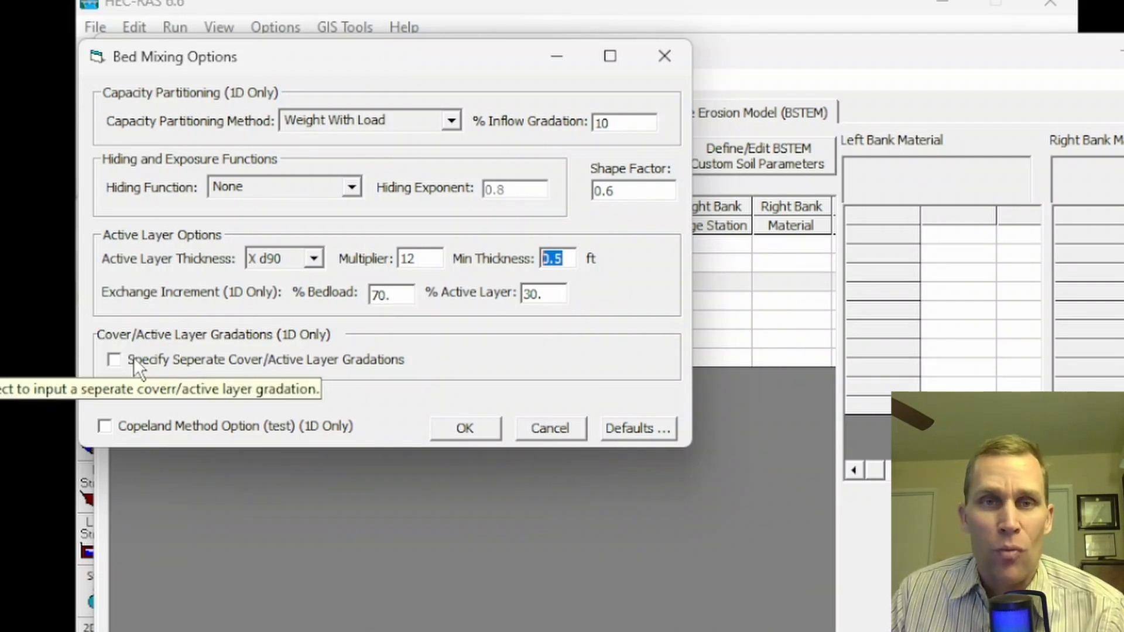
- Turn on separate cover/active layer gradations and select River A, Reach 1
{"action": "left_click", "coordinate": [114, 359]}
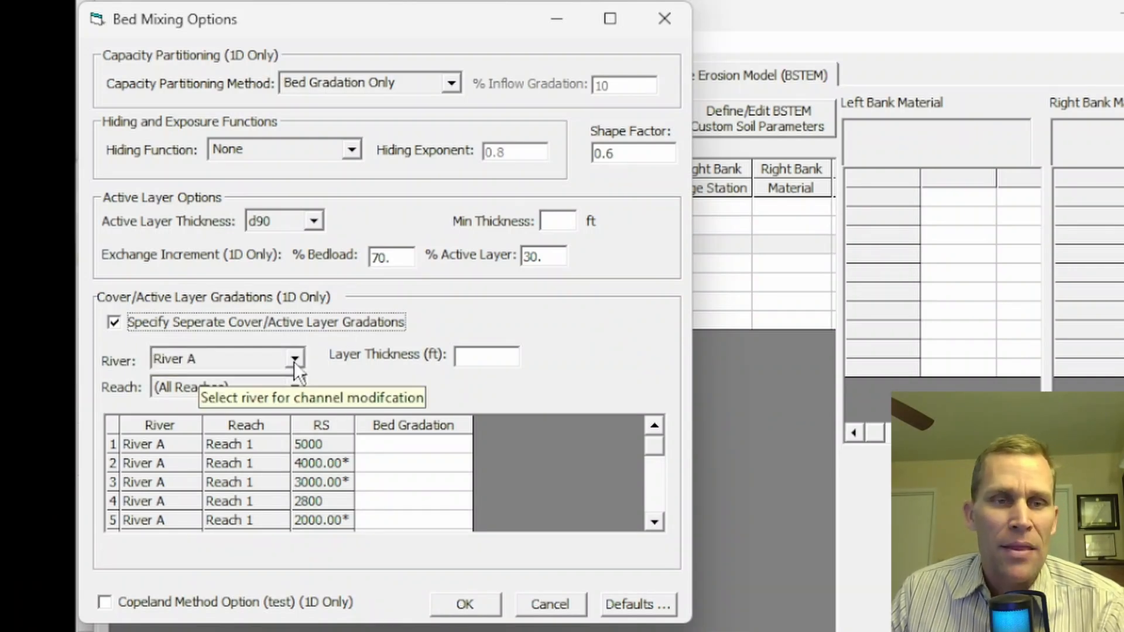
{"action": "left_click", "coordinate": [293, 361]}
{"action": "left_click", "coordinate": [294, 361]}
{"action": "left_click", "coordinate": [294, 388]}
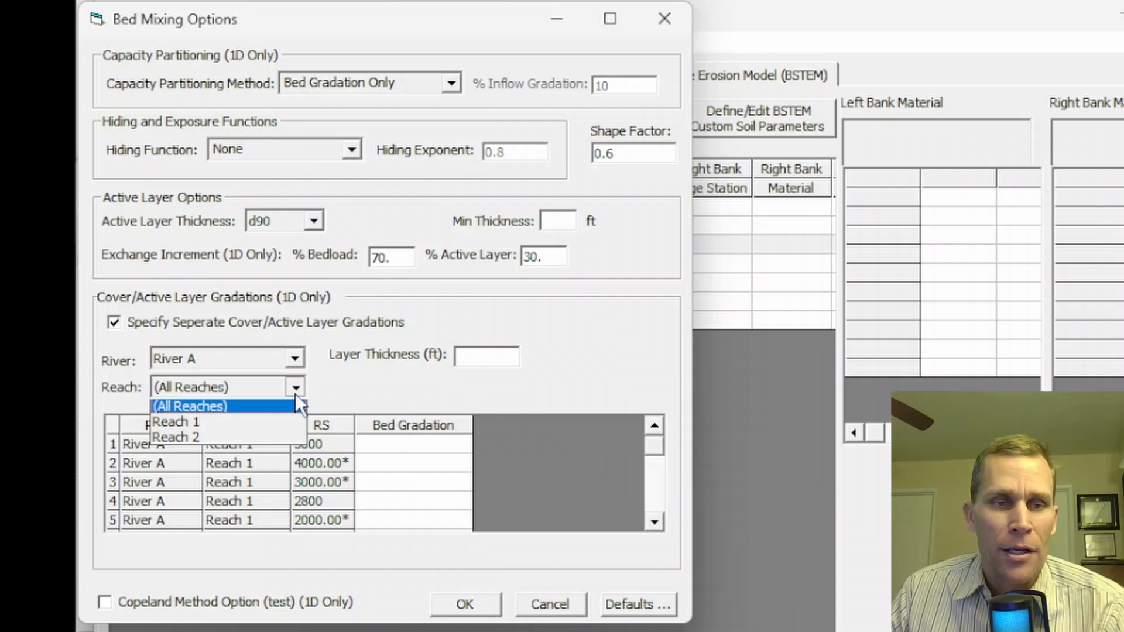
{"action": "left_click", "coordinate": [265, 426]}
- Try the empty bed gradation list for station 5000, then accept Bed Mixing Options
{"action": "left_click", "coordinate": [413, 444]}
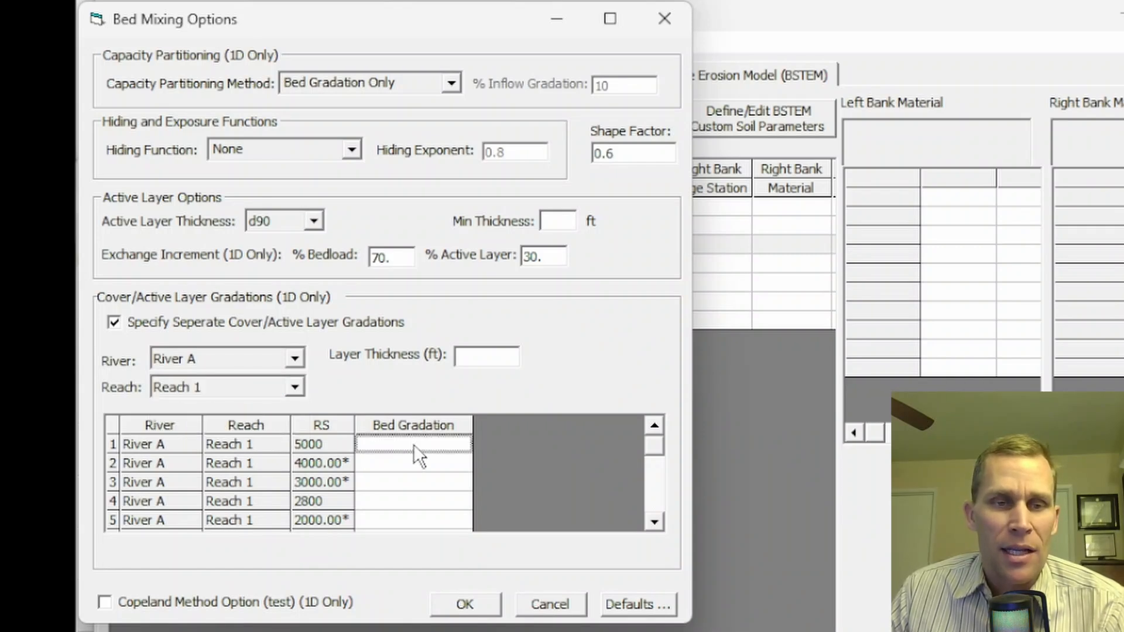
{"action": "left_click", "coordinate": [457, 446]}
{"action": "left_click", "coordinate": [456, 446]}
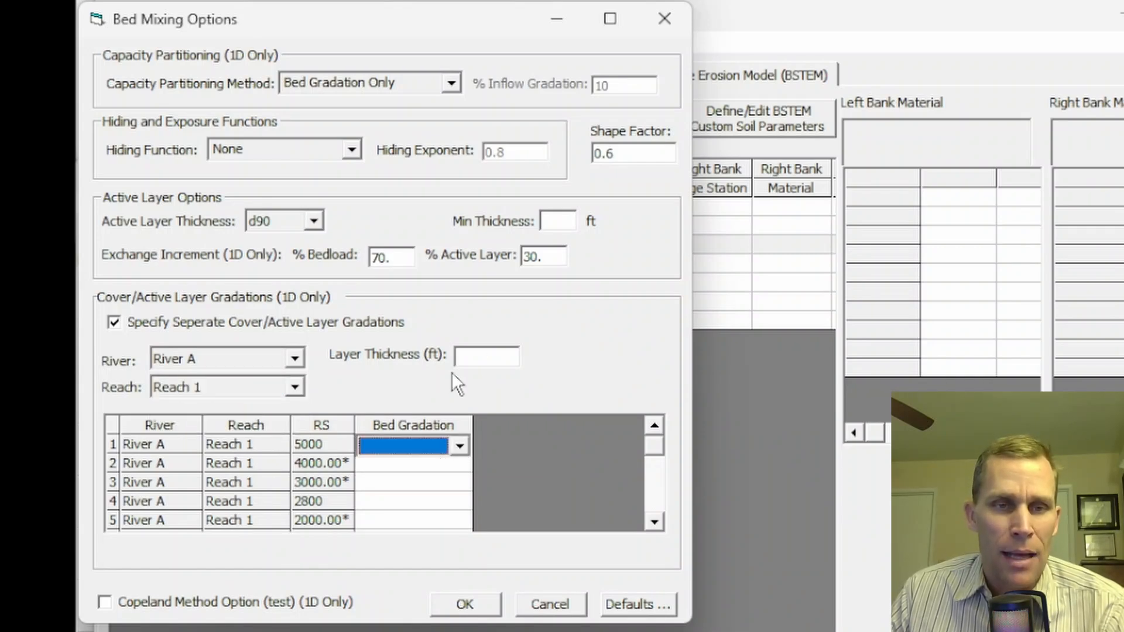
{"action": "left_click", "coordinate": [462, 359]}
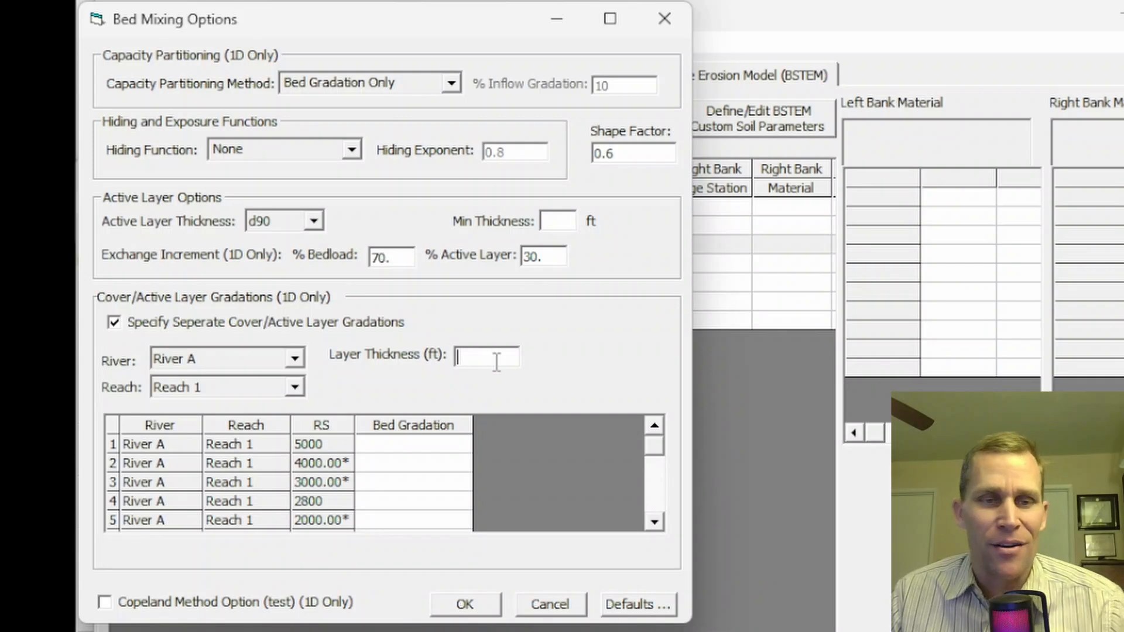
{"action": "left_click", "coordinate": [451, 446]}
{"action": "left_click", "coordinate": [451, 448]}
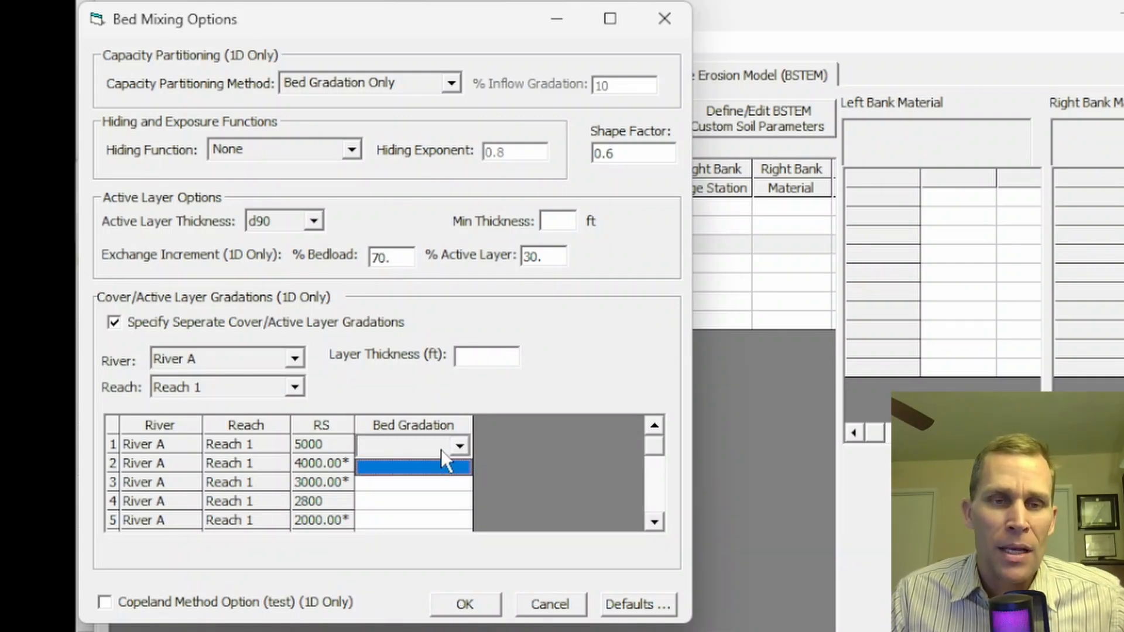
{"action": "left_click", "coordinate": [491, 359]}
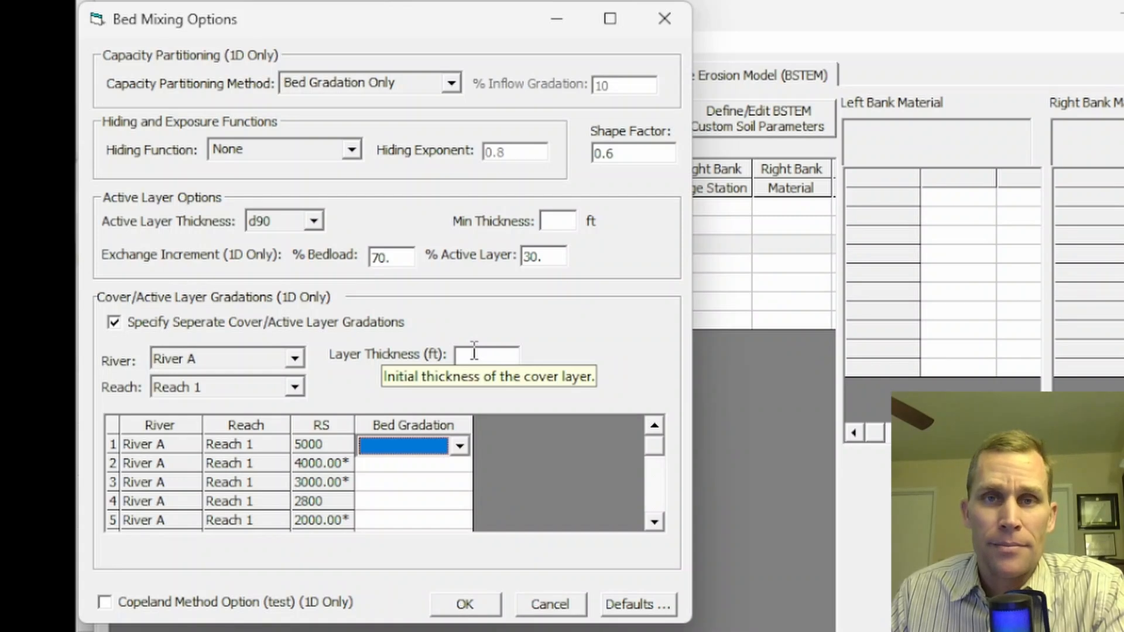
{"action": "left_click", "coordinate": [466, 598]}
{"action": "left_click", "coordinate": [166, 44]}
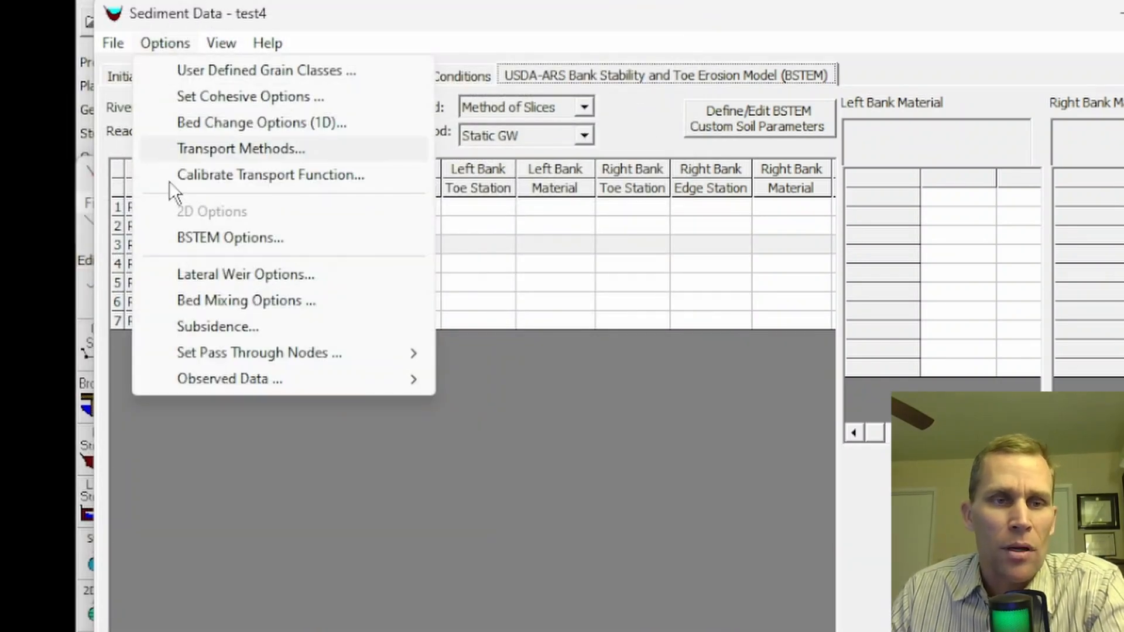
{"action": "left_click", "coordinate": [209, 328]}
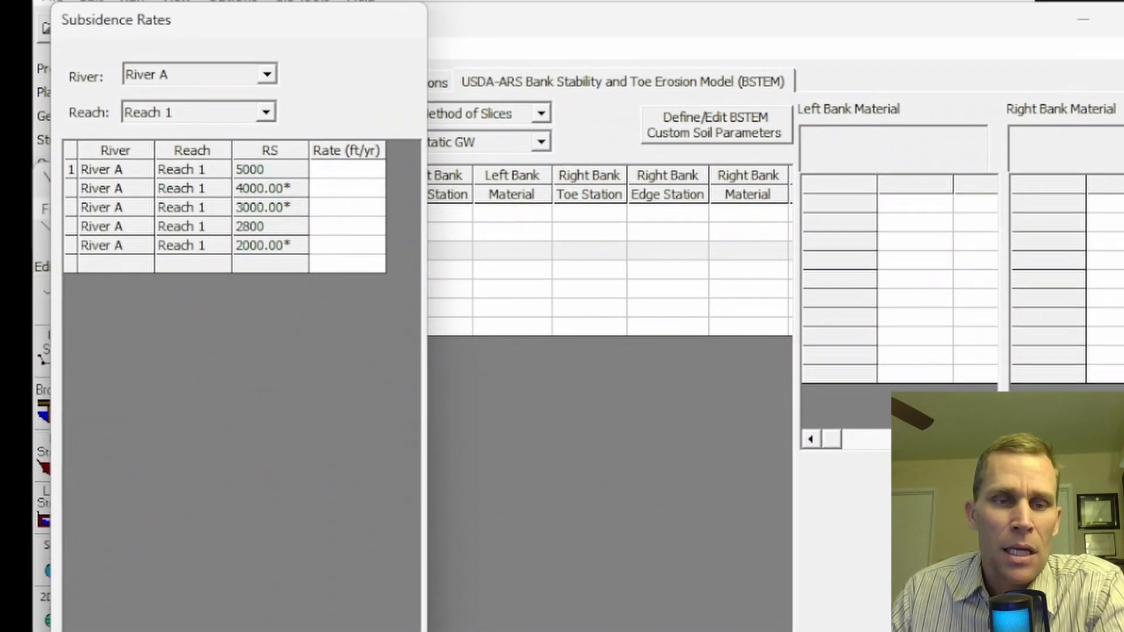
{"action": "left_click_drag", "start_coordinate": [216, 631], "coordinate": [216, 455]}
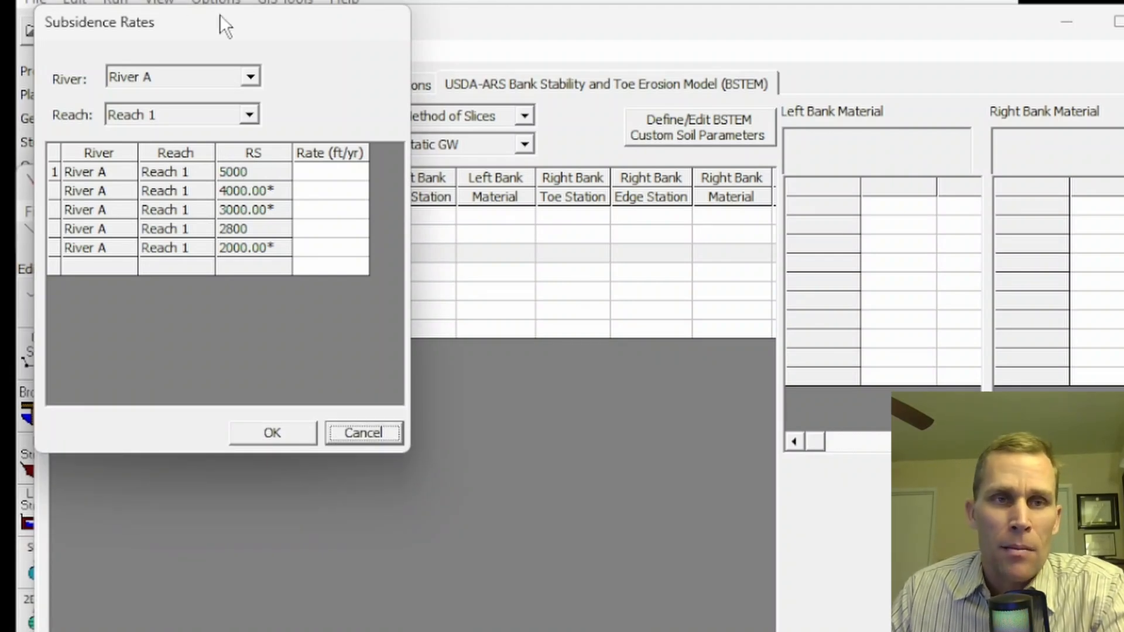
{"action": "left_click_drag", "start_coordinate": [216, 20], "coordinate": [221, 73]}
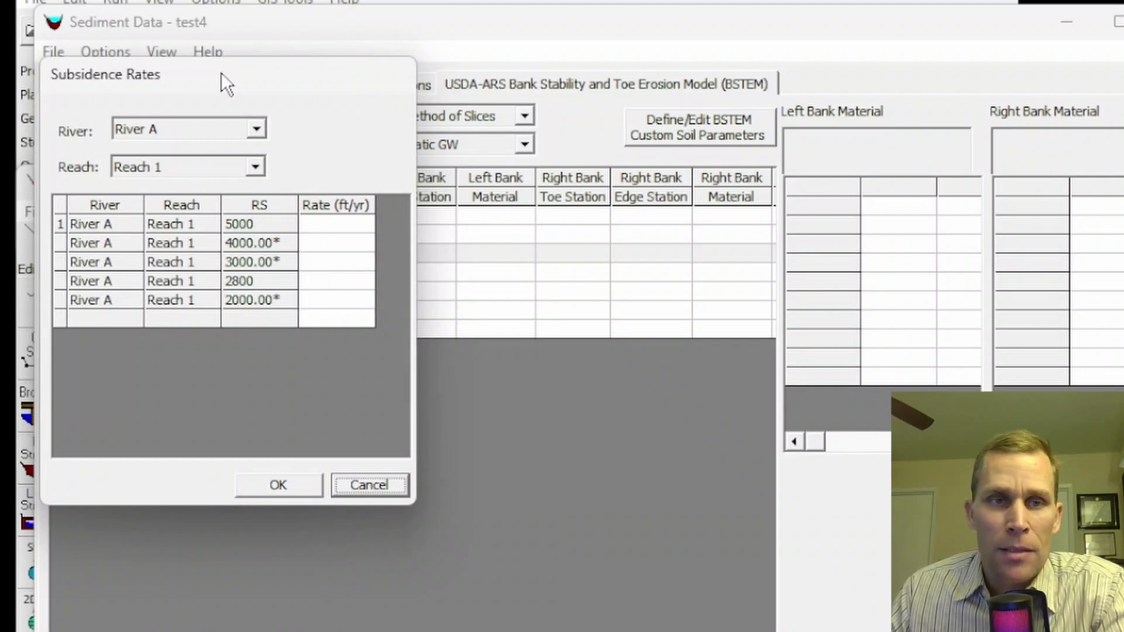
{"action": "left_click", "coordinate": [311, 220]}
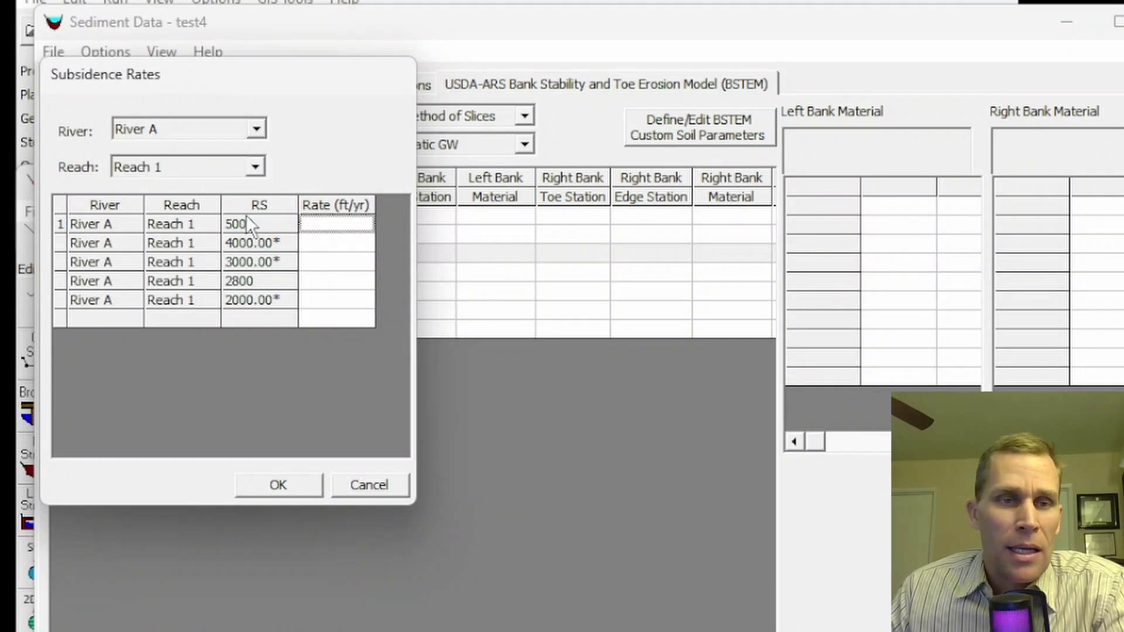
{"action": "left_click", "coordinate": [168, 121]}
{"action": "left_click", "coordinate": [168, 121]}
{"action": "left_click", "coordinate": [187, 164]}
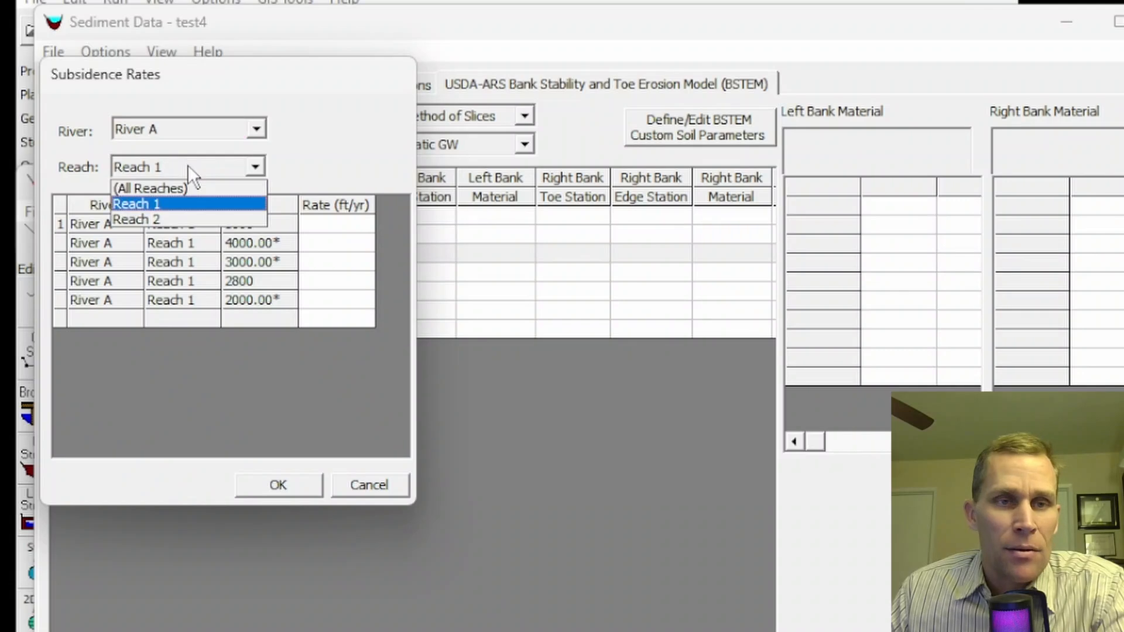
{"action": "left_click", "coordinate": [188, 164]}
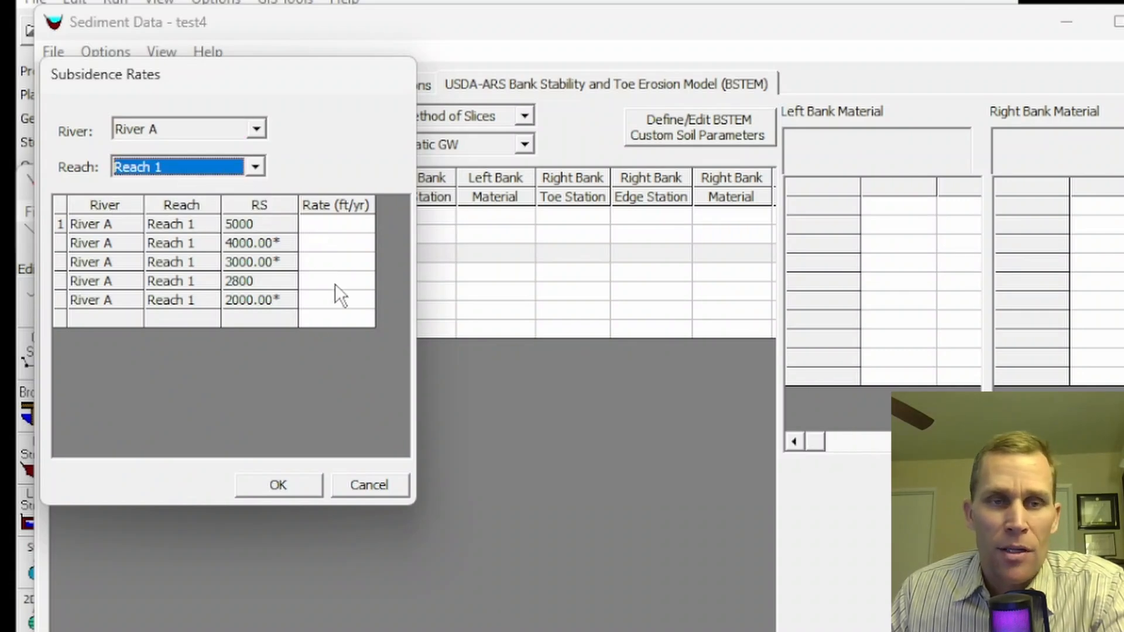
{"action": "left_click", "coordinate": [335, 222]}
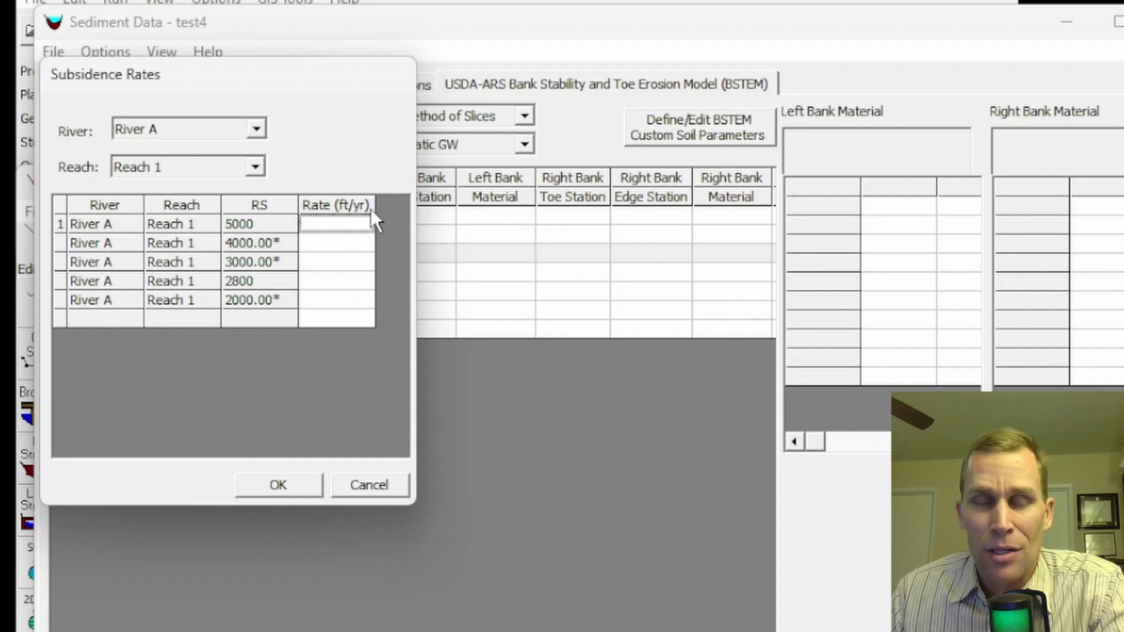
{"action": "left_click", "coordinate": [290, 473]}
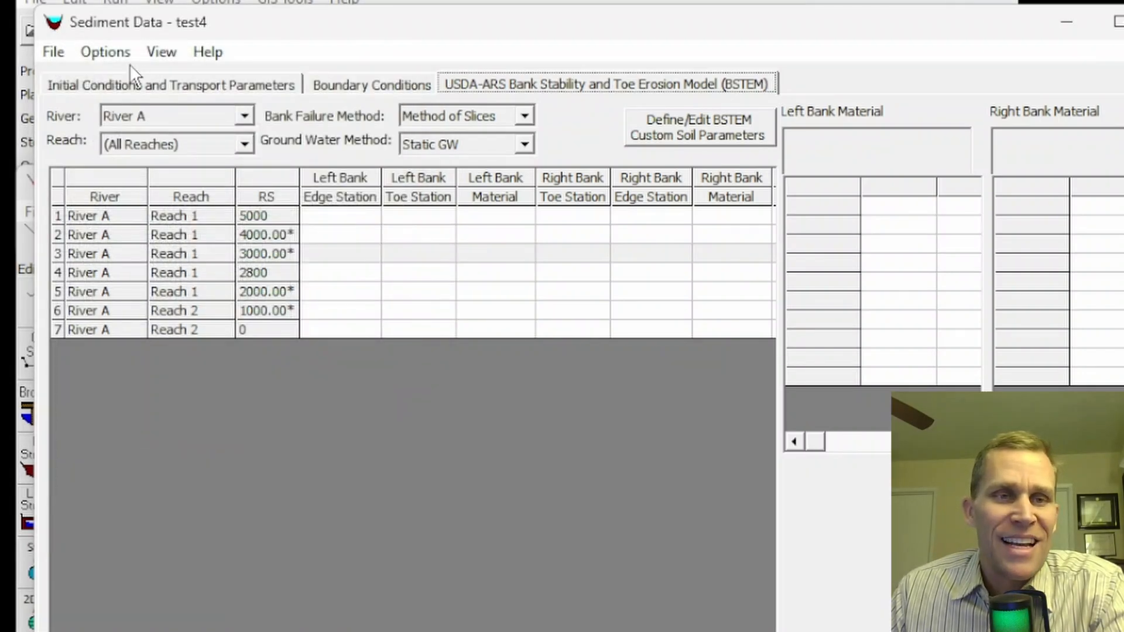
- Add station 4000.00* on River A Reach 1 to the standard pass-through nodes and confirm
{"action": "left_click", "coordinate": [114, 54]}
{"action": "mouse_move", "coordinate": [171, 363]}
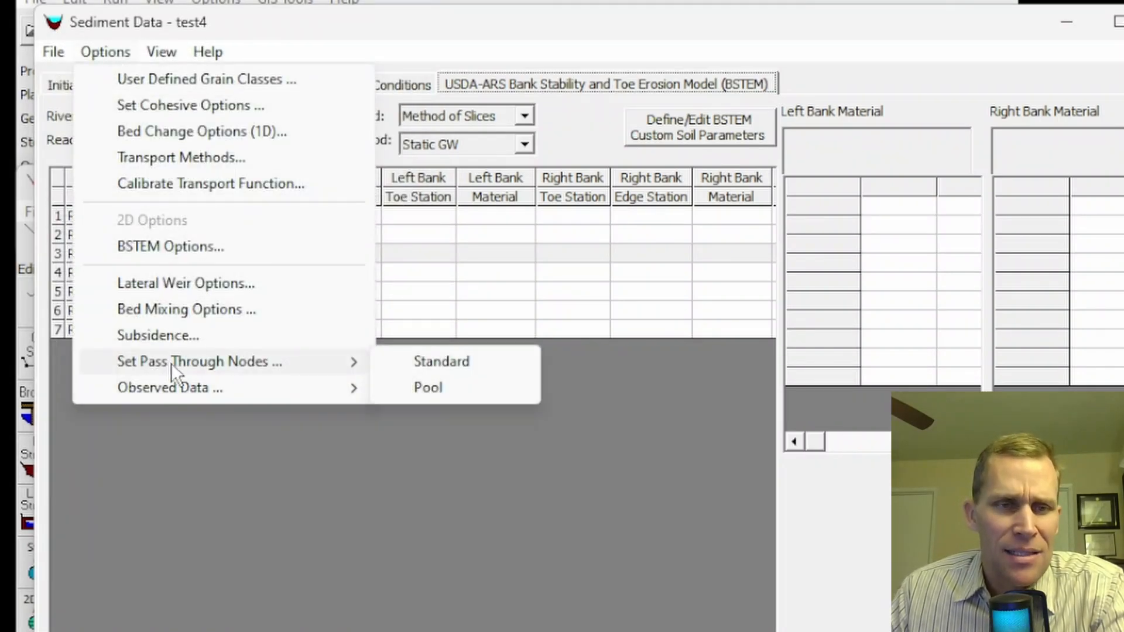
{"action": "left_click", "coordinate": [440, 361]}
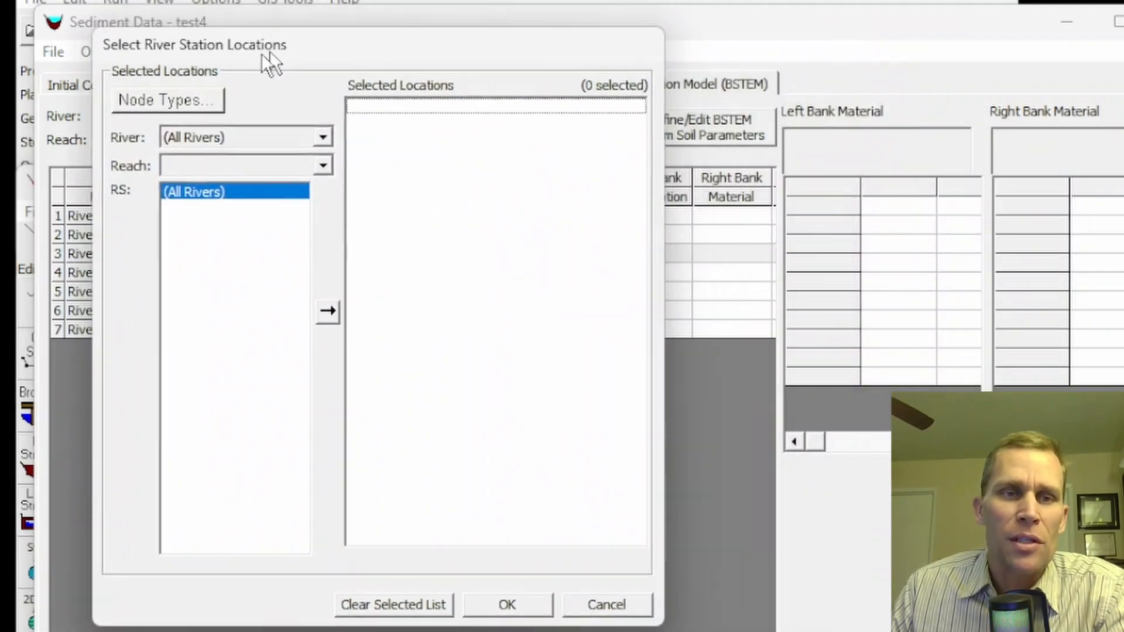
{"action": "left_click", "coordinate": [132, 116]}
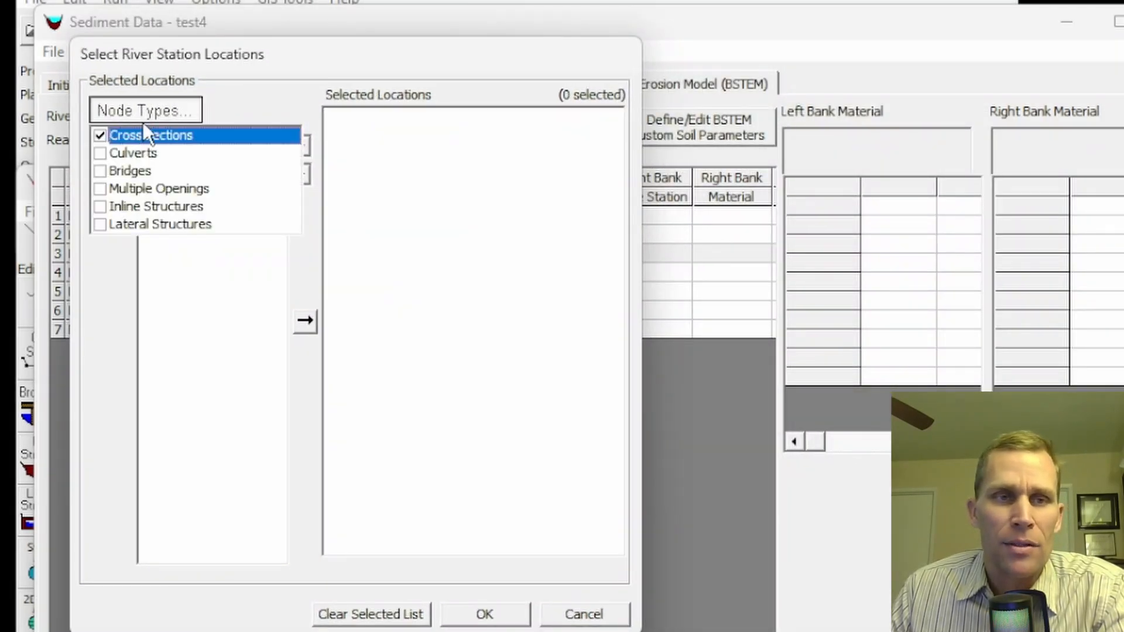
{"action": "left_click", "coordinate": [142, 121]}
{"action": "left_click", "coordinate": [184, 146]}
{"action": "left_click", "coordinate": [186, 182]}
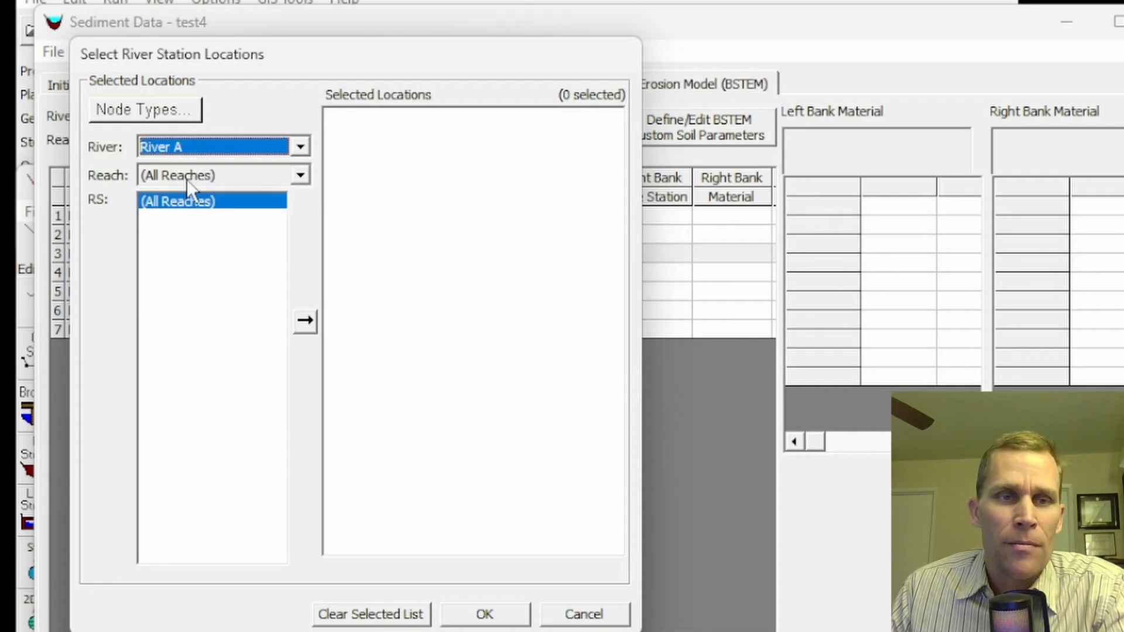
{"action": "left_click", "coordinate": [188, 177]}
{"action": "left_click", "coordinate": [194, 207]}
{"action": "double_click", "coordinate": [149, 232]}
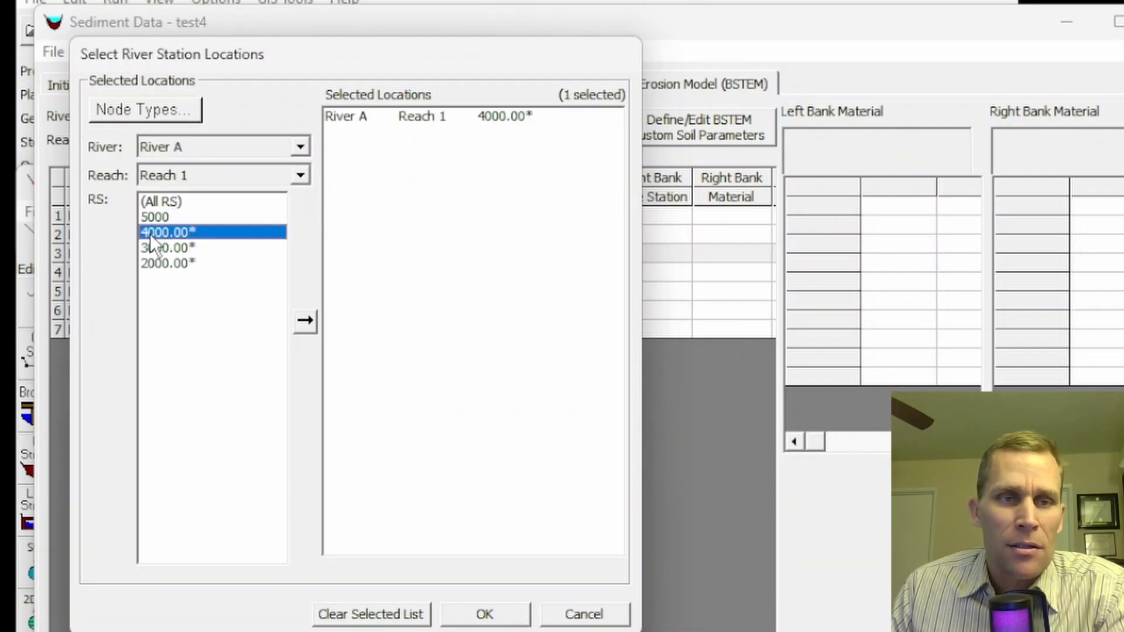
{"action": "left_click", "coordinate": [468, 616]}
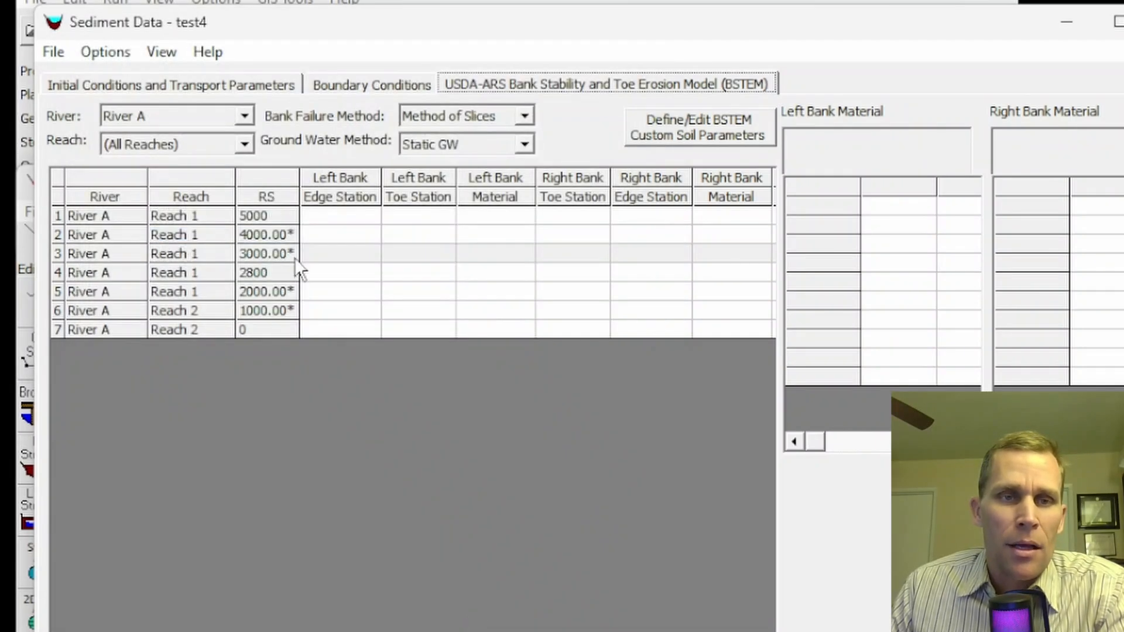
{"action": "left_click", "coordinate": [123, 52]}
- Reopen standard pass-through nodes and remove 4000.00* from Selected Locations
{"action": "mouse_move", "coordinate": [178, 361]}
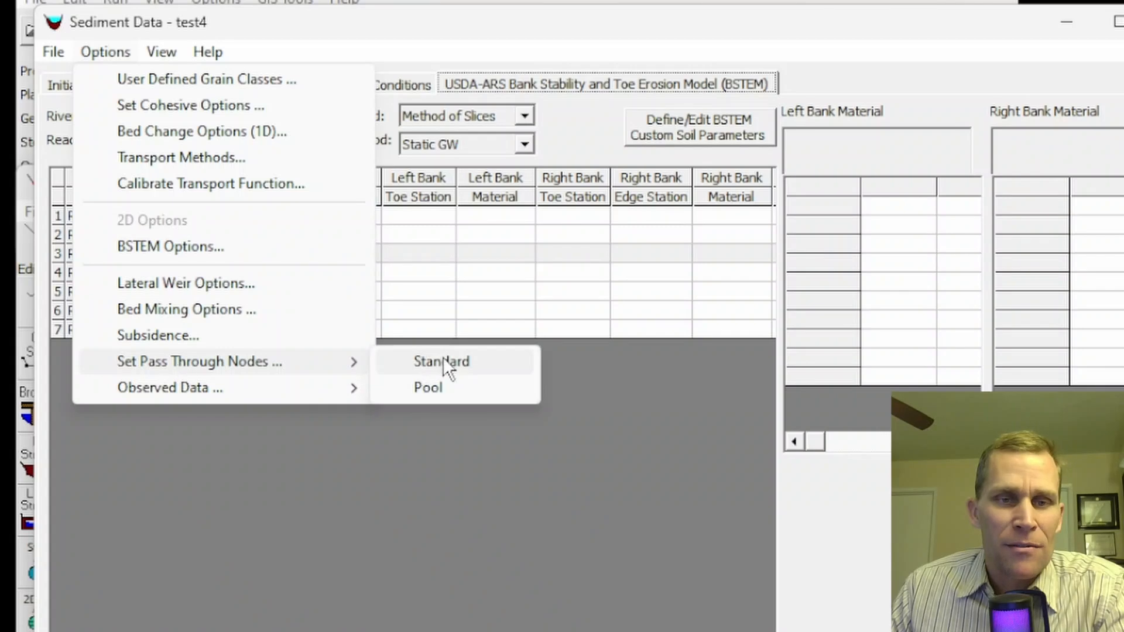
{"action": "left_click", "coordinate": [443, 358]}
{"action": "left_click_drag", "start_coordinate": [305, 57], "coordinate": [239, 56]}
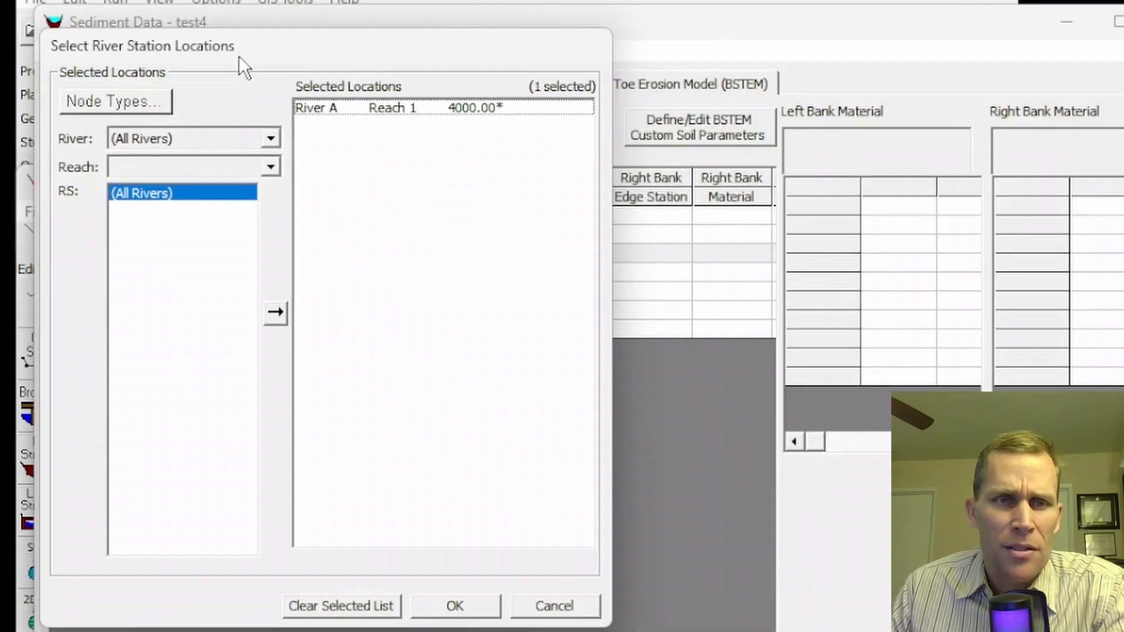
{"action": "left_click", "coordinate": [452, 111]}
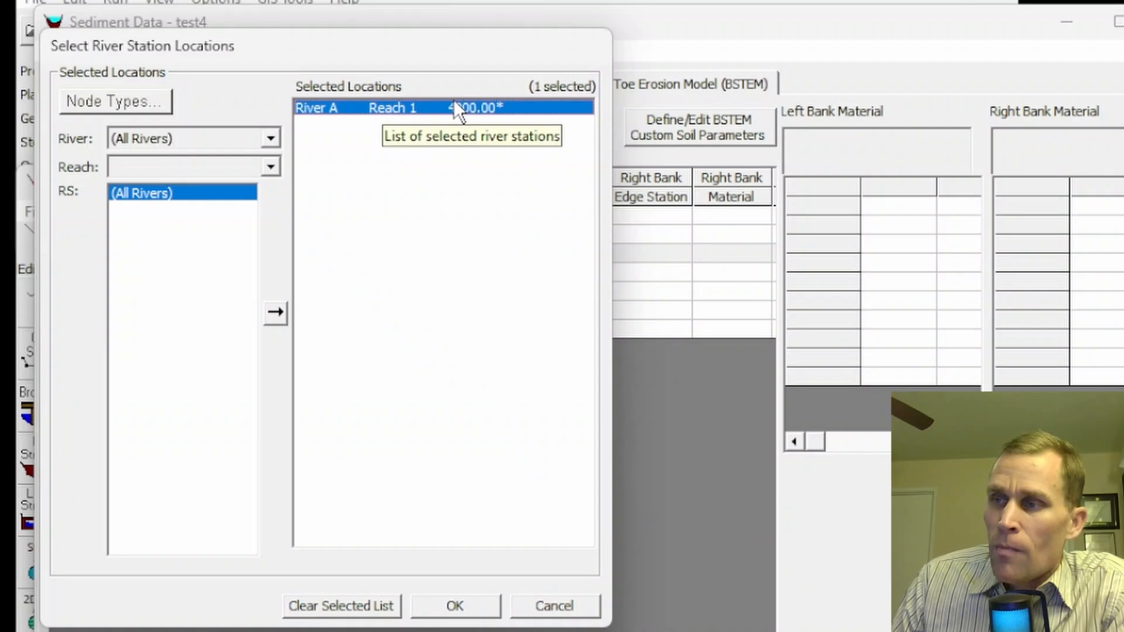
{"action": "double_click", "coordinate": [374, 110]}
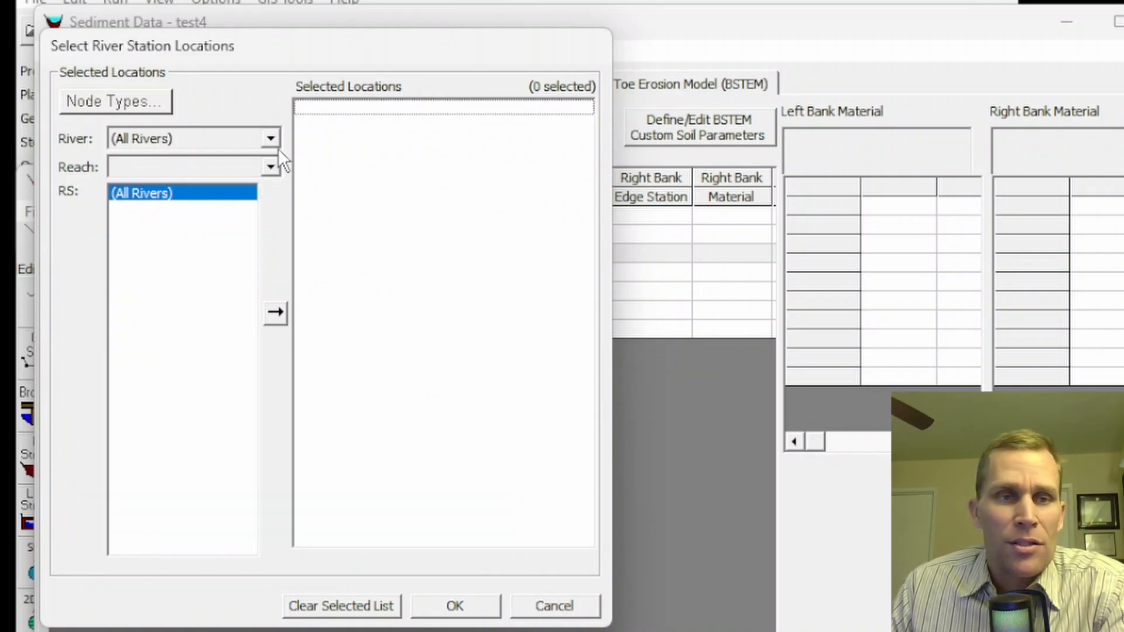
- Reselect River A, Reach 1 and confirm the now-empty pass-through node list
{"action": "left_click", "coordinate": [258, 167]}
{"action": "left_click", "coordinate": [224, 160]}
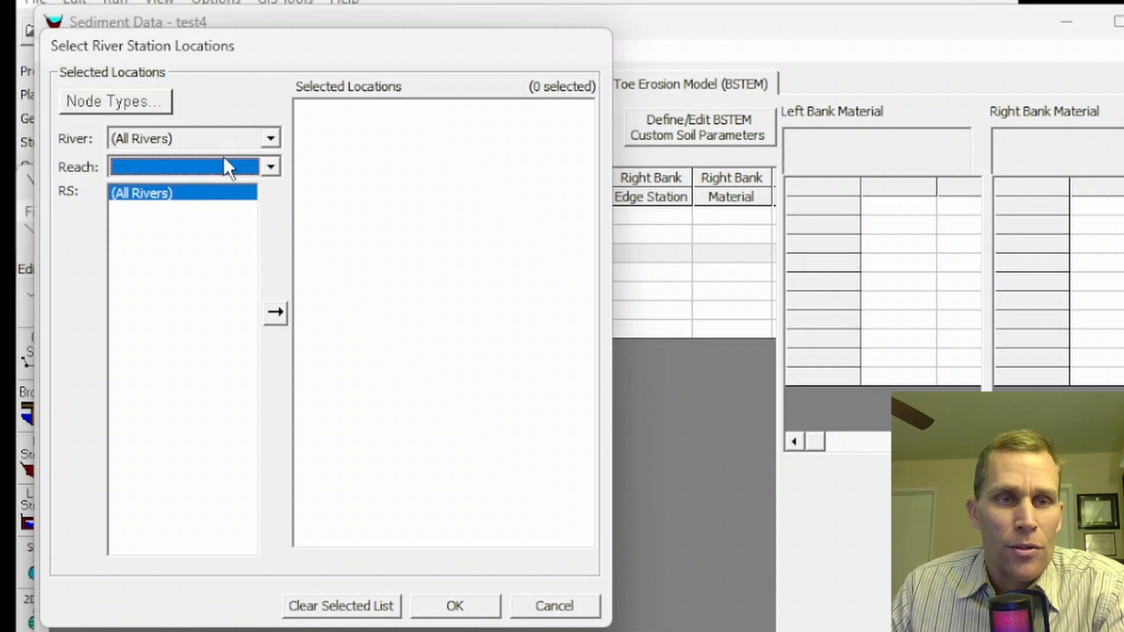
{"action": "left_click", "coordinate": [271, 144]}
{"action": "left_click", "coordinate": [234, 172]}
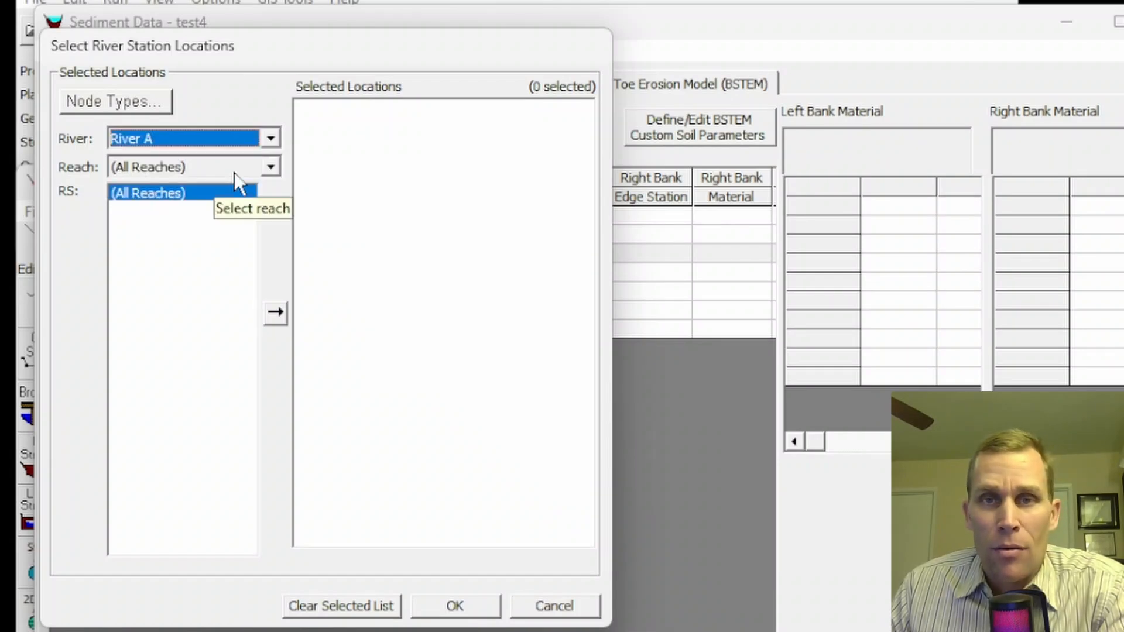
{"action": "left_click", "coordinate": [271, 168]}
{"action": "left_click", "coordinate": [212, 202]}
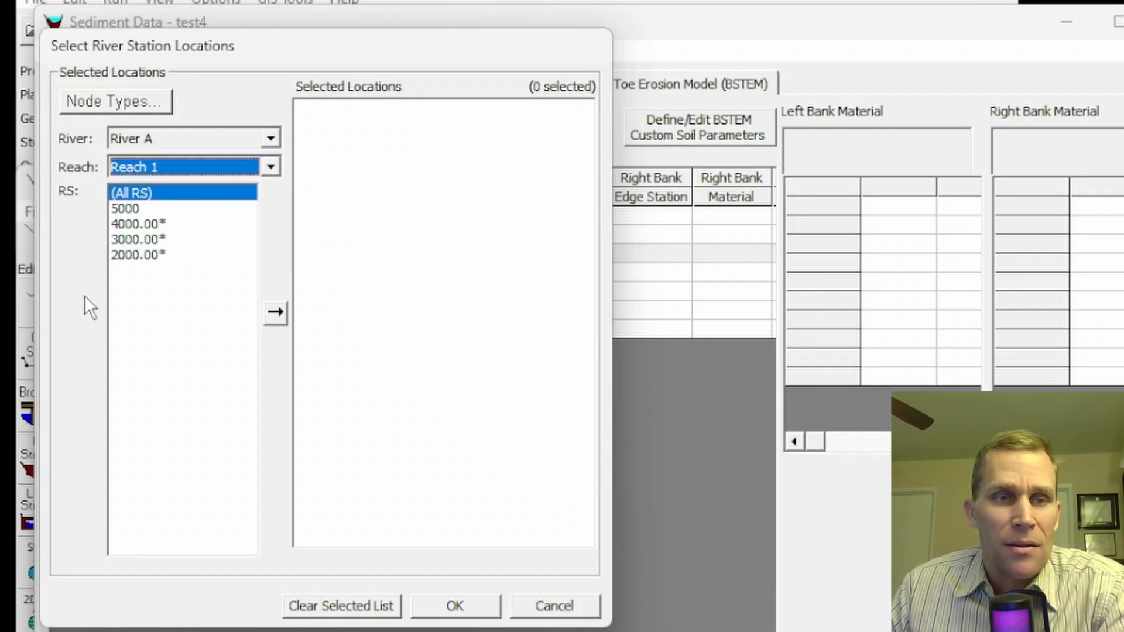
{"action": "left_click", "coordinate": [454, 606]}
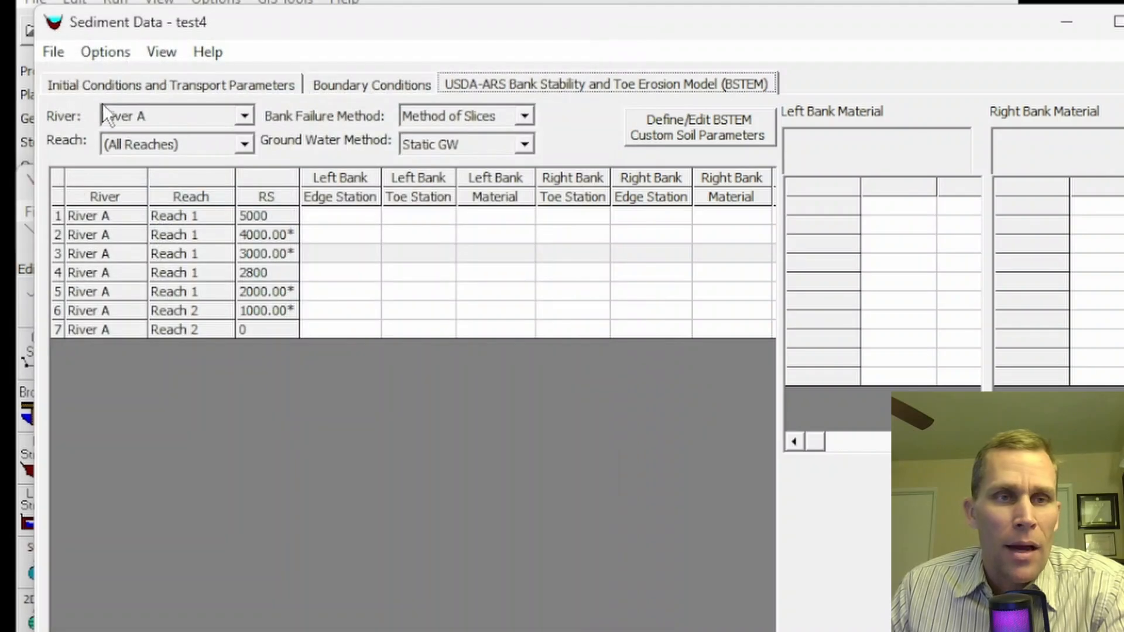
{"action": "left_click", "coordinate": [107, 54]}
- Open the observed profile data table and add a custom variable column named 'newVar1'
{"action": "mouse_move", "coordinate": [167, 389]}
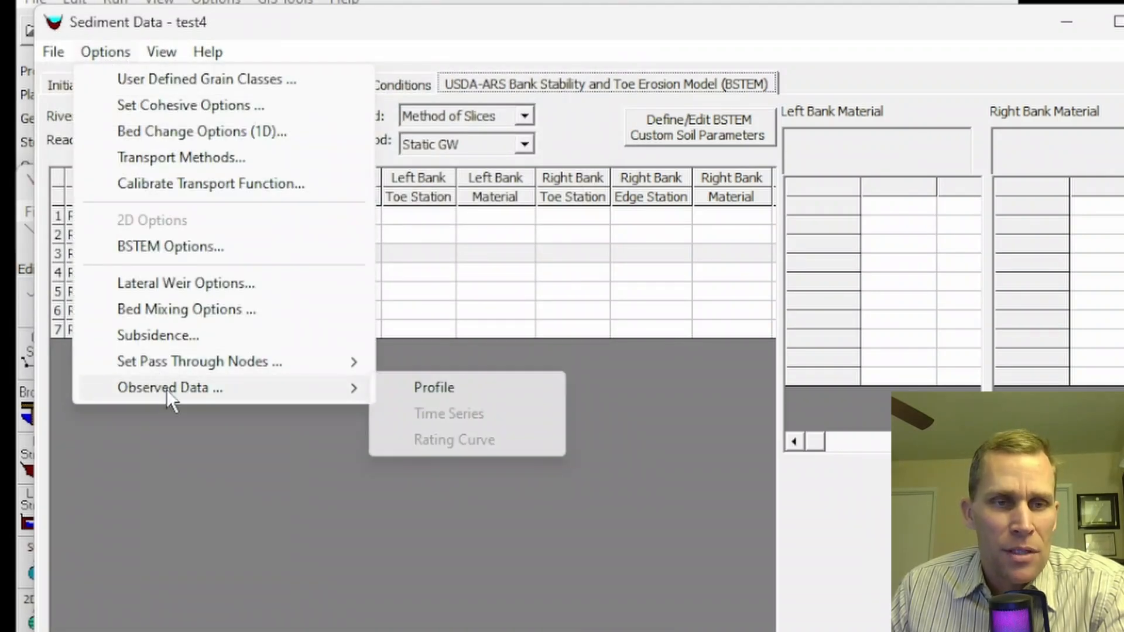
{"action": "left_click", "coordinate": [428, 388]}
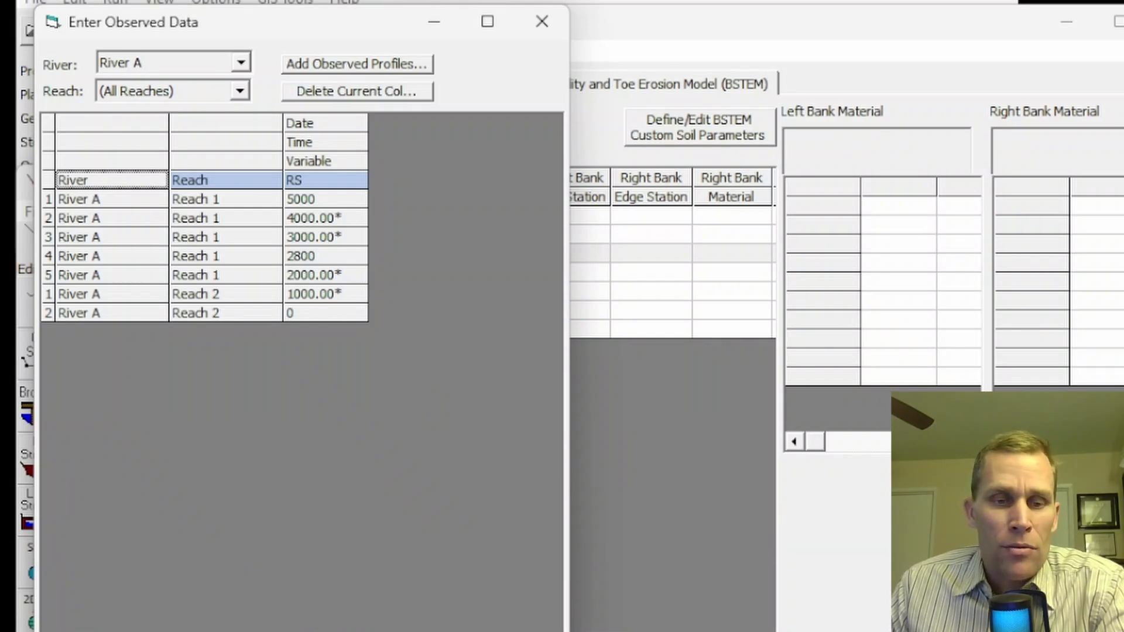
{"action": "left_click_drag", "start_coordinate": [323, 27], "coordinate": [335, 76]}
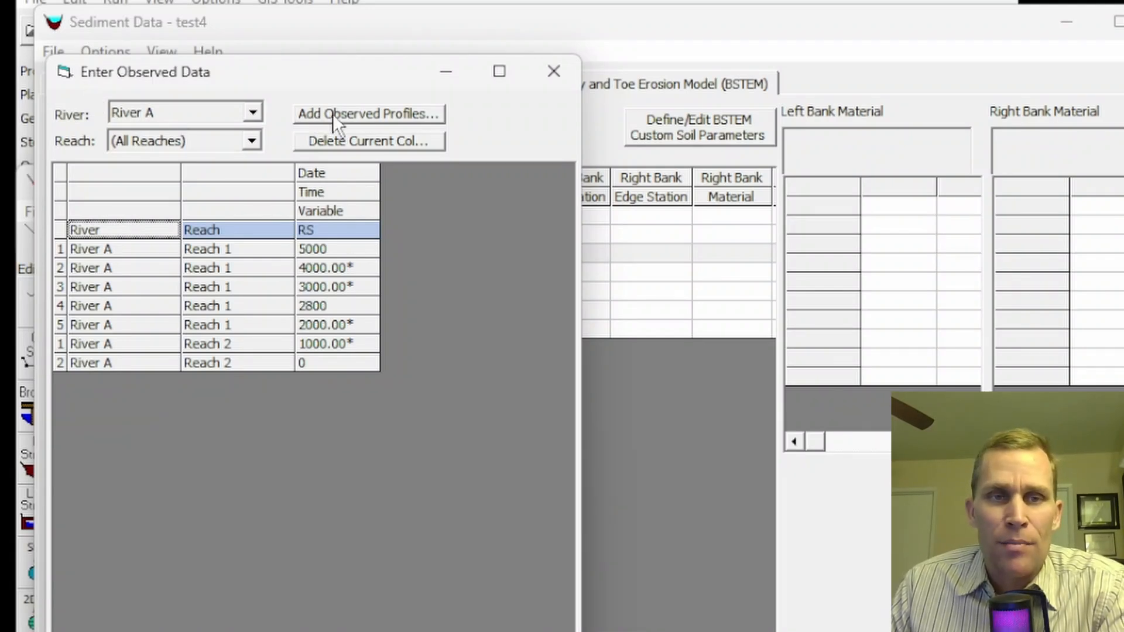
{"action": "left_click", "coordinate": [350, 113]}
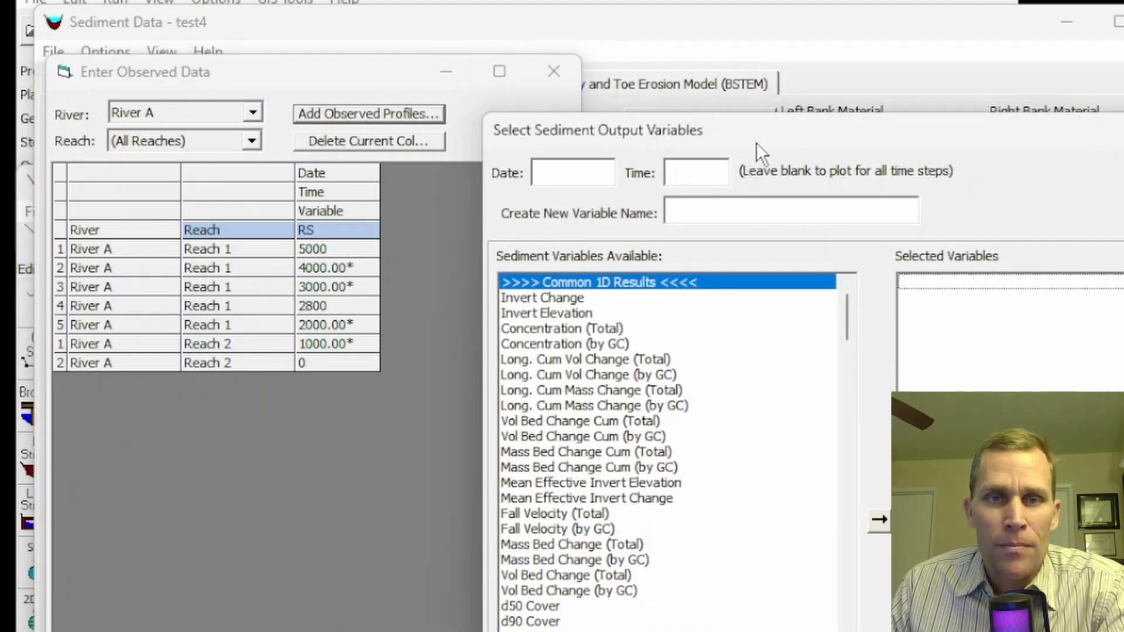
{"action": "left_click_drag", "start_coordinate": [757, 142], "coordinate": [309, 51]}
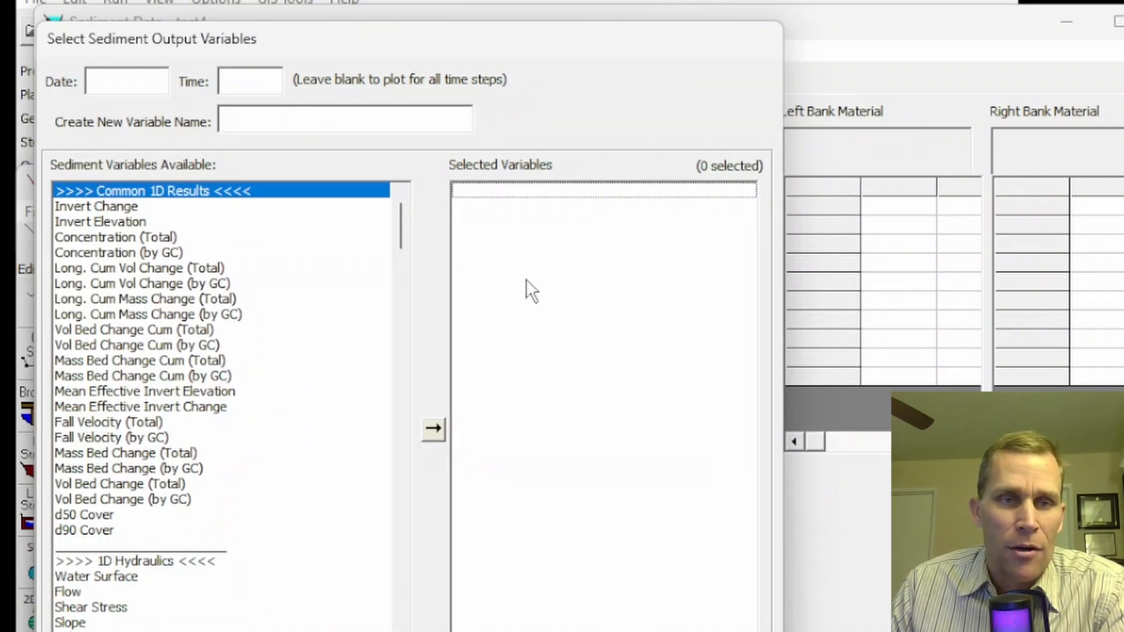
{"action": "left_click", "coordinate": [256, 118]}
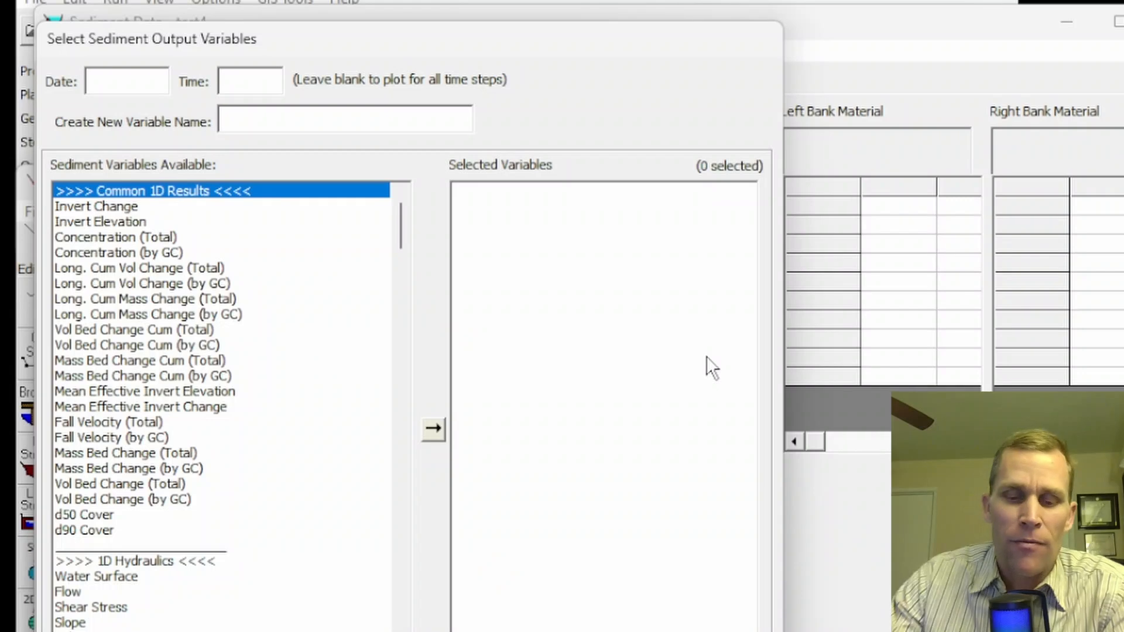
{"action": "type", "text": "newVar1"}
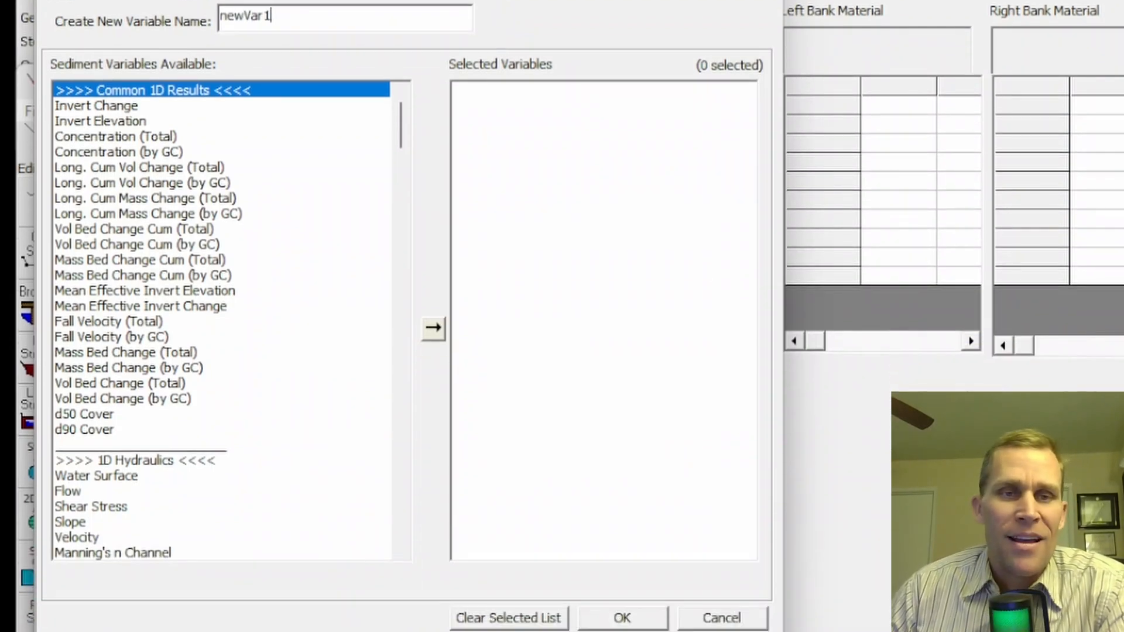
{"action": "left_click", "coordinate": [623, 618]}
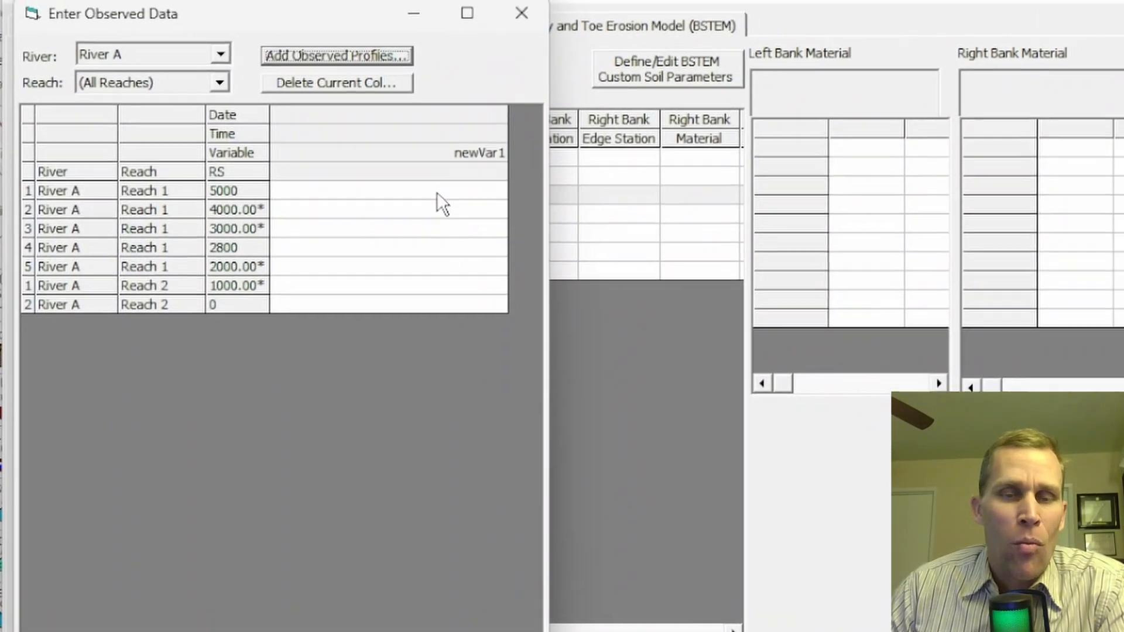
{"action": "left_click", "coordinate": [444, 155]}
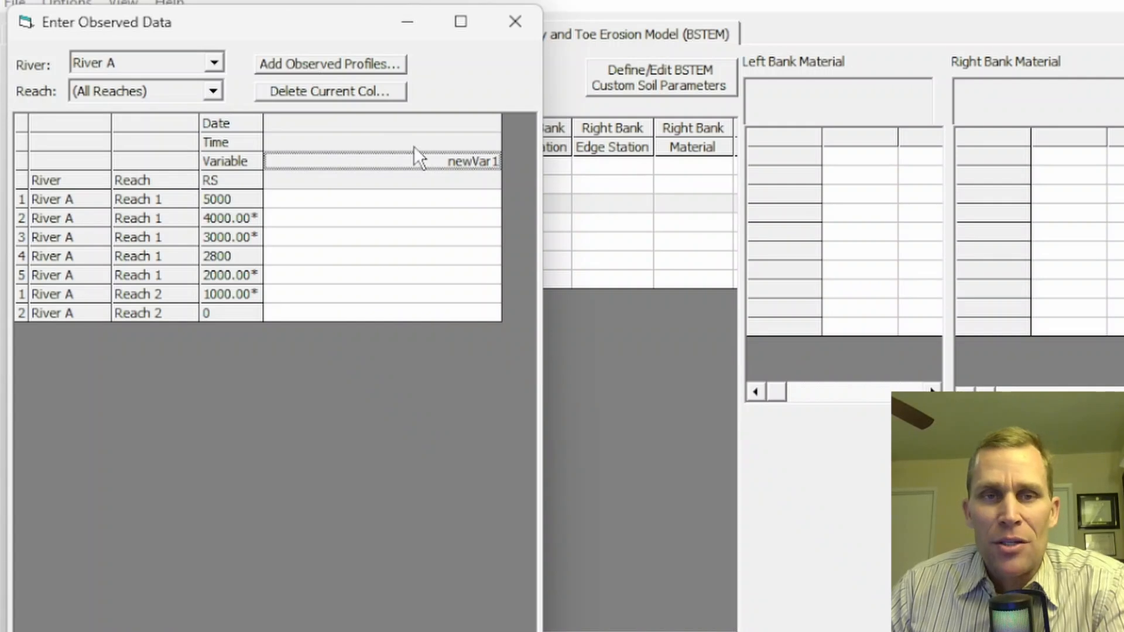
- Add an Invert Change column to the observed profile data
{"action": "left_click", "coordinate": [305, 65]}
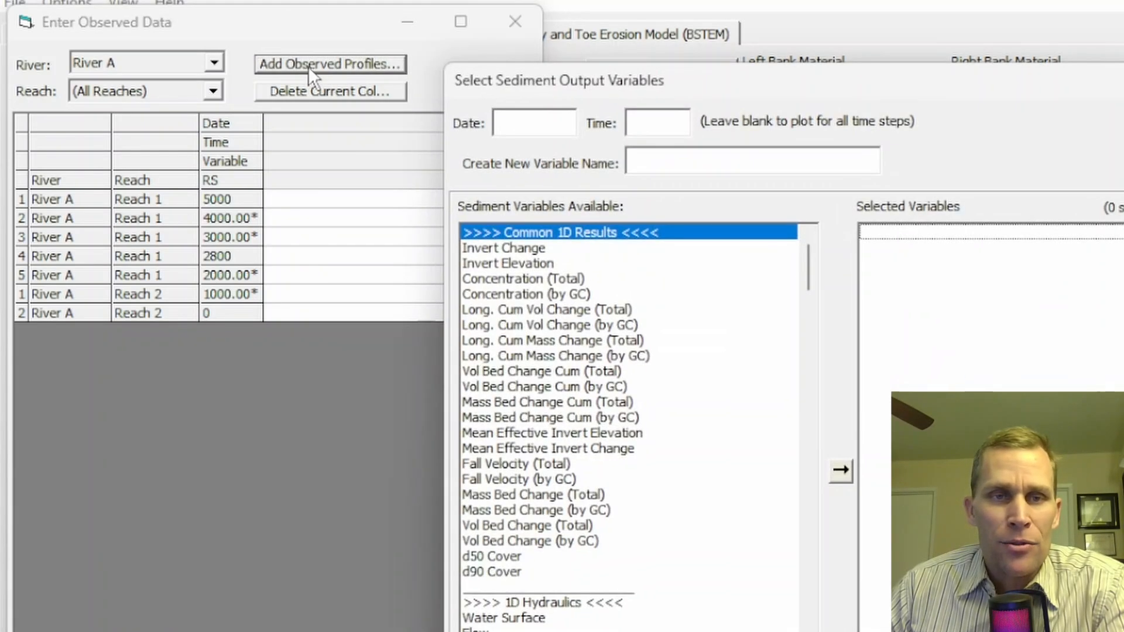
{"action": "left_click_drag", "start_coordinate": [696, 75], "coordinate": [310, 3]}
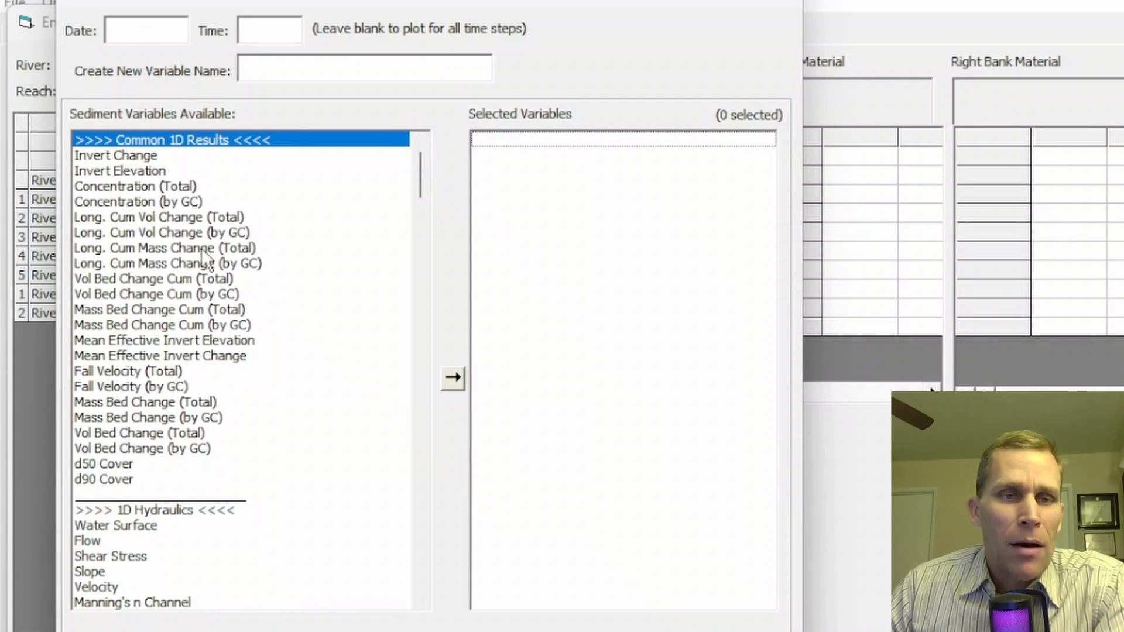
{"action": "double_click", "coordinate": [118, 160]}
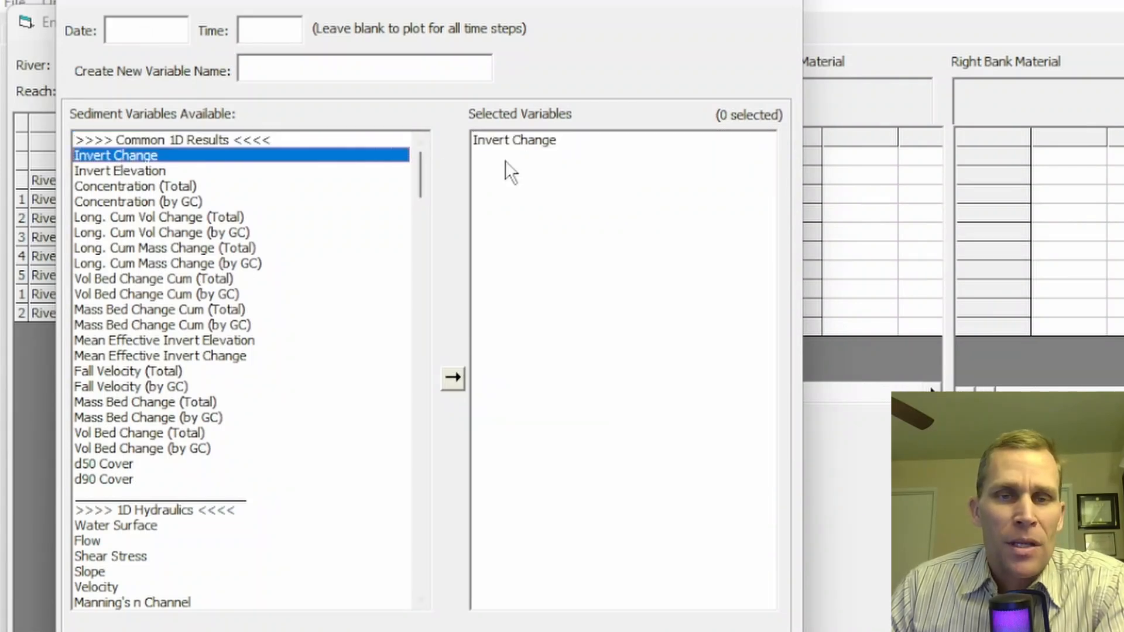
{"action": "left_click", "coordinate": [525, 139]}
{"action": "left_click", "coordinate": [574, 629]}
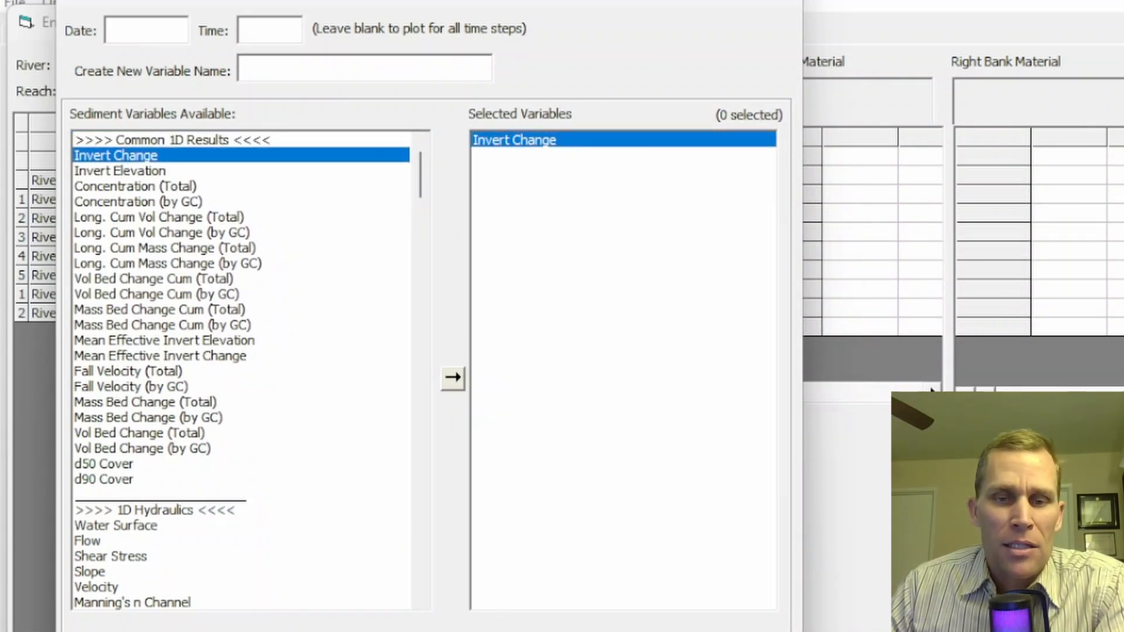
{"action": "left_click", "coordinate": [505, 163]}
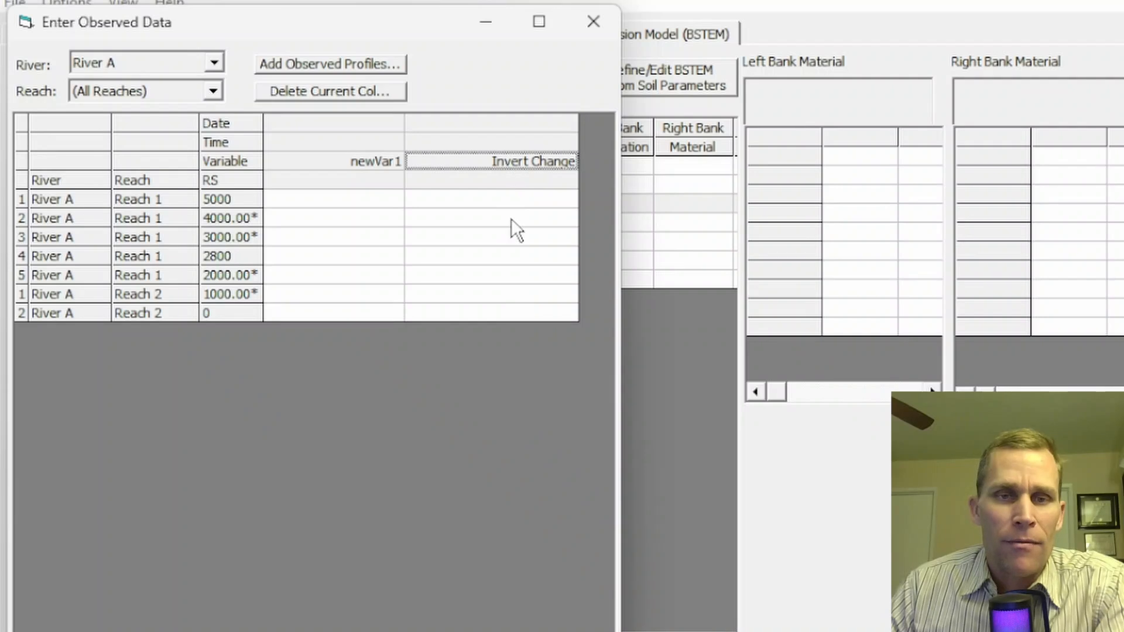
- Add an Invert Elevation column dated 01JAN2020 at 00:00
{"action": "left_click", "coordinate": [329, 64]}
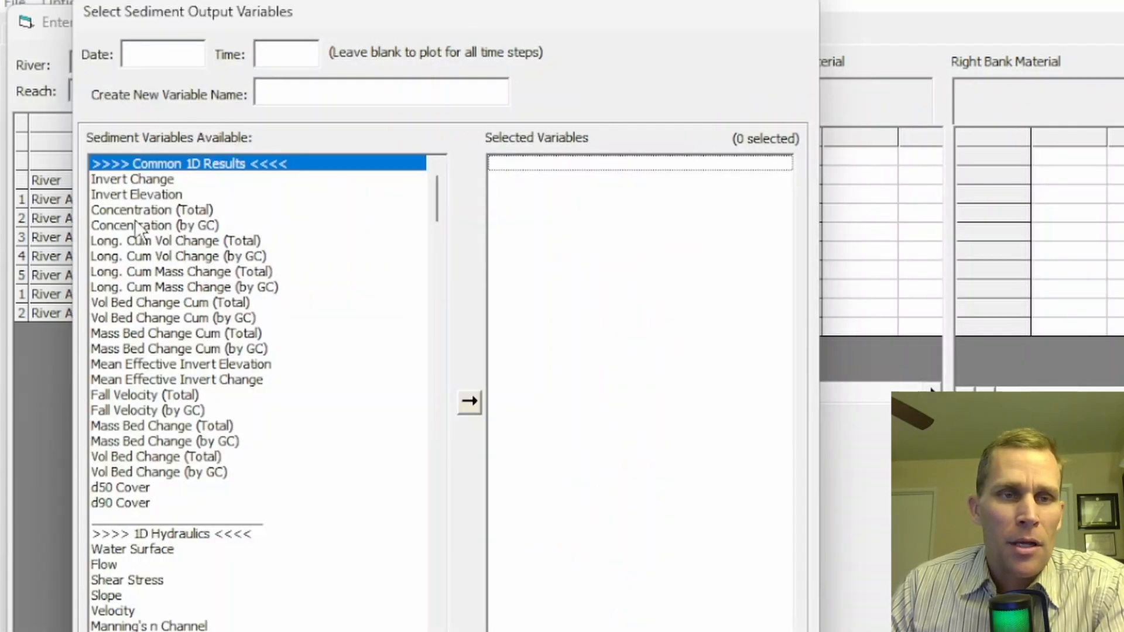
{"action": "double_click", "coordinate": [146, 197]}
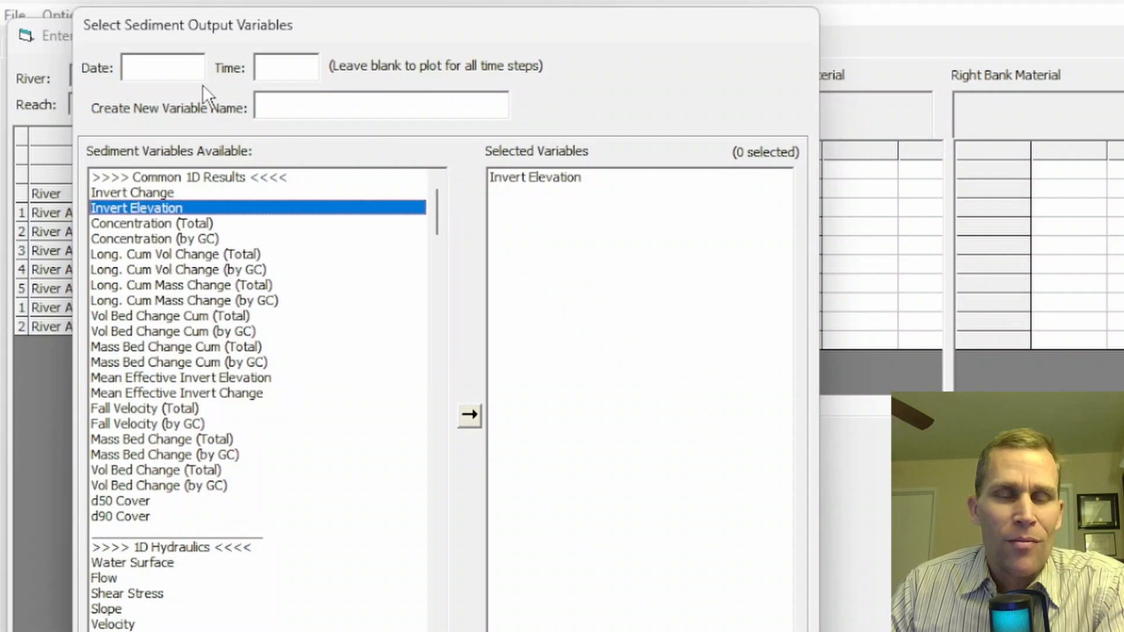
{"action": "left_click", "coordinate": [161, 66]}
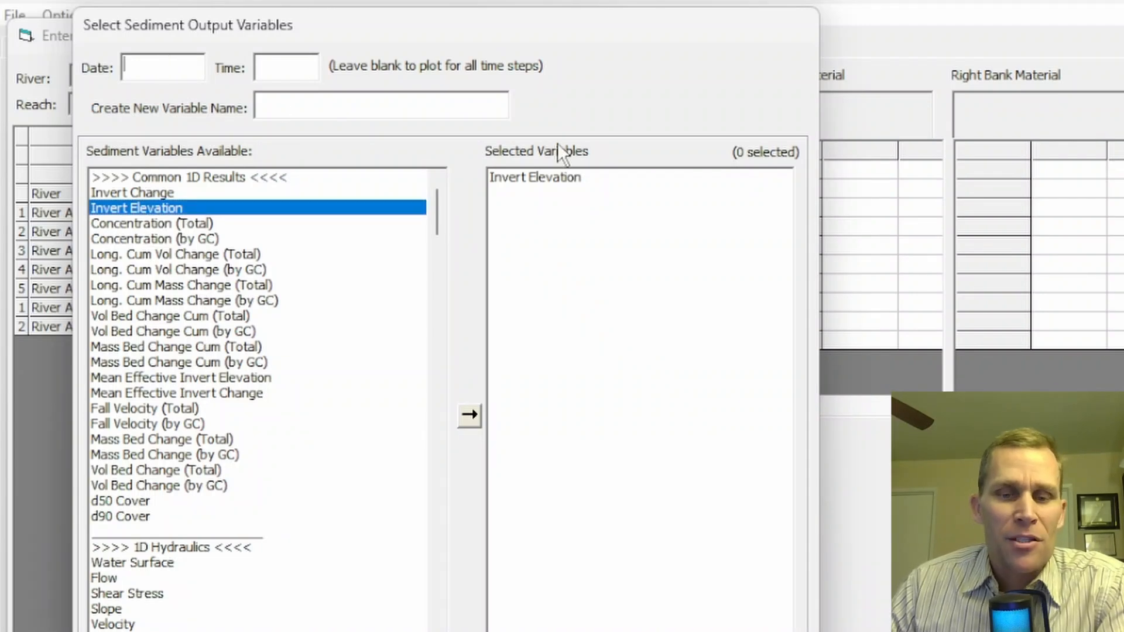
{"action": "type", "text": "01"}
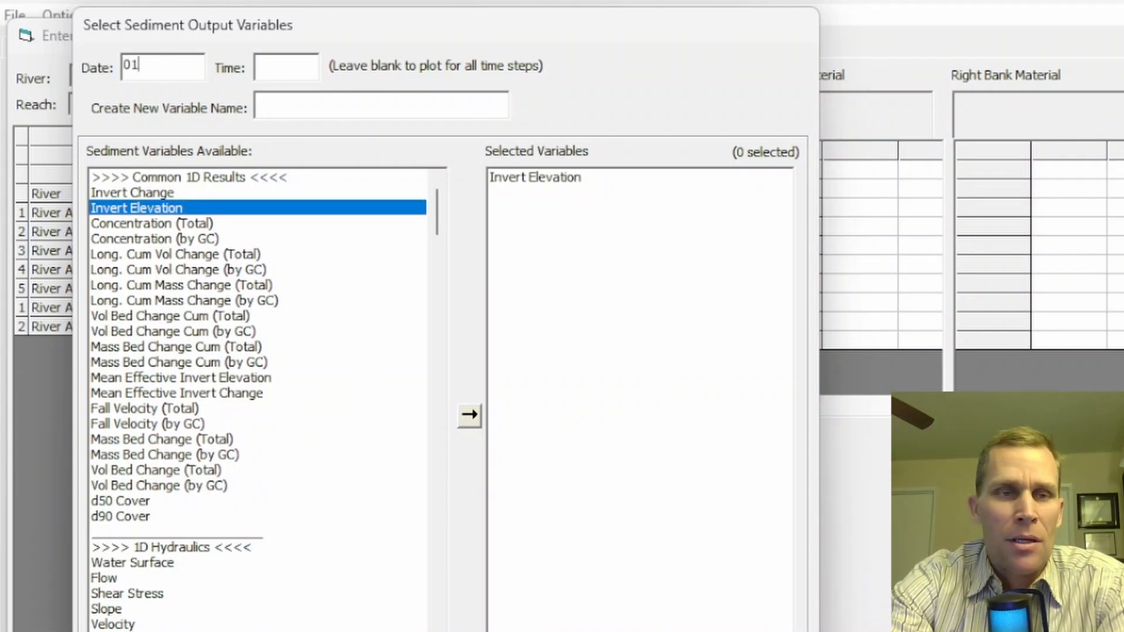
{"action": "type", "text": "JAN2020"}
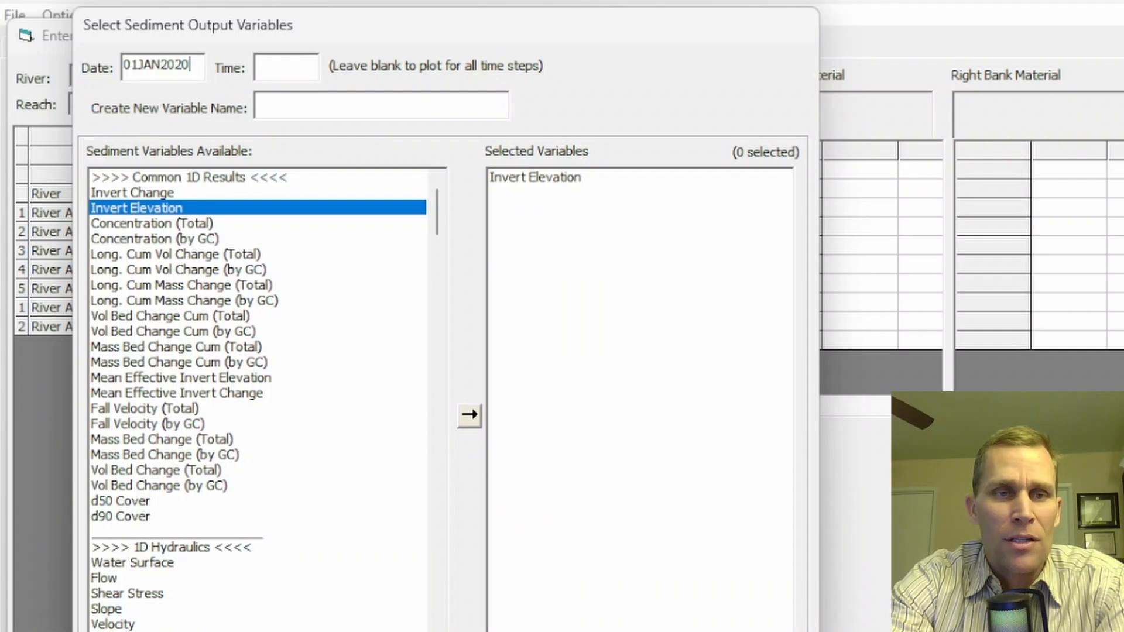
{"action": "key", "text": "Tab"}
{"action": "type", "text": "00:00"}
{"action": "key", "text": "Return"}
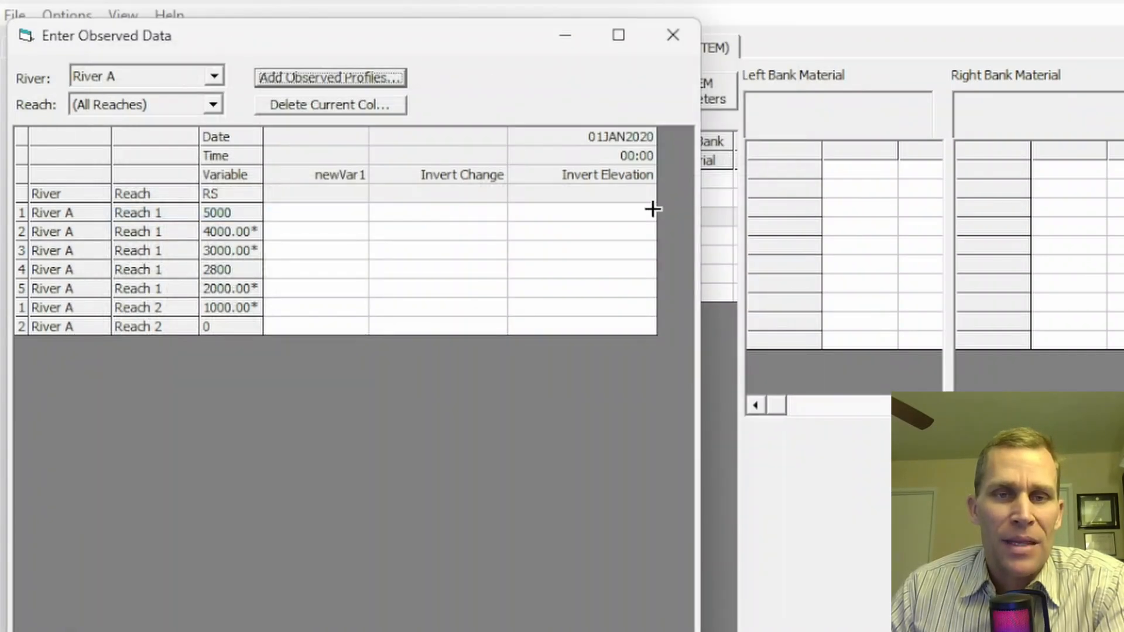
{"action": "left_click", "coordinate": [621, 133]}
{"action": "left_click", "coordinate": [621, 156]}
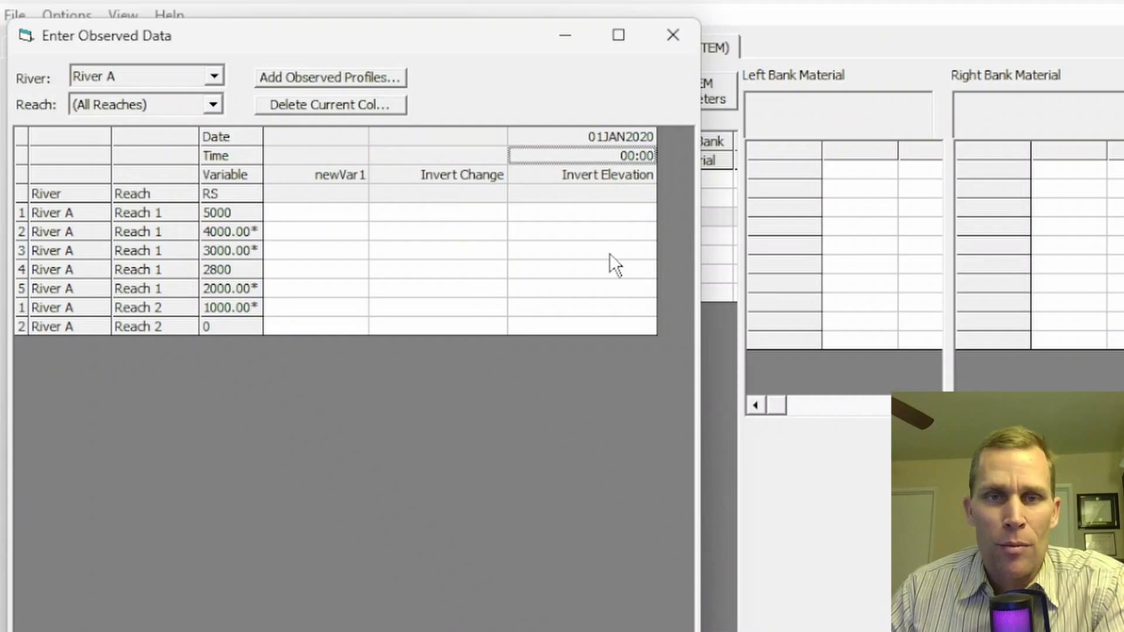
{"action": "left_click", "coordinate": [462, 174]}
- Reopen Add Observed Profiles and scroll through the variable list for another choice
{"action": "left_click", "coordinate": [311, 78]}
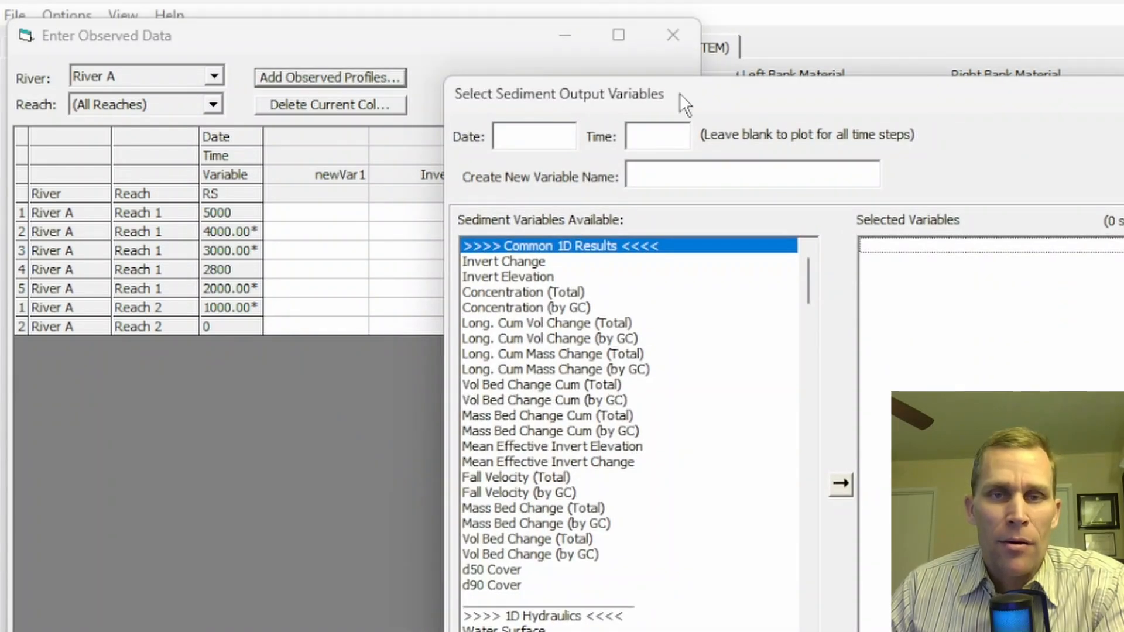
{"action": "left_click_drag", "start_coordinate": [679, 93], "coordinate": [309, 13]}
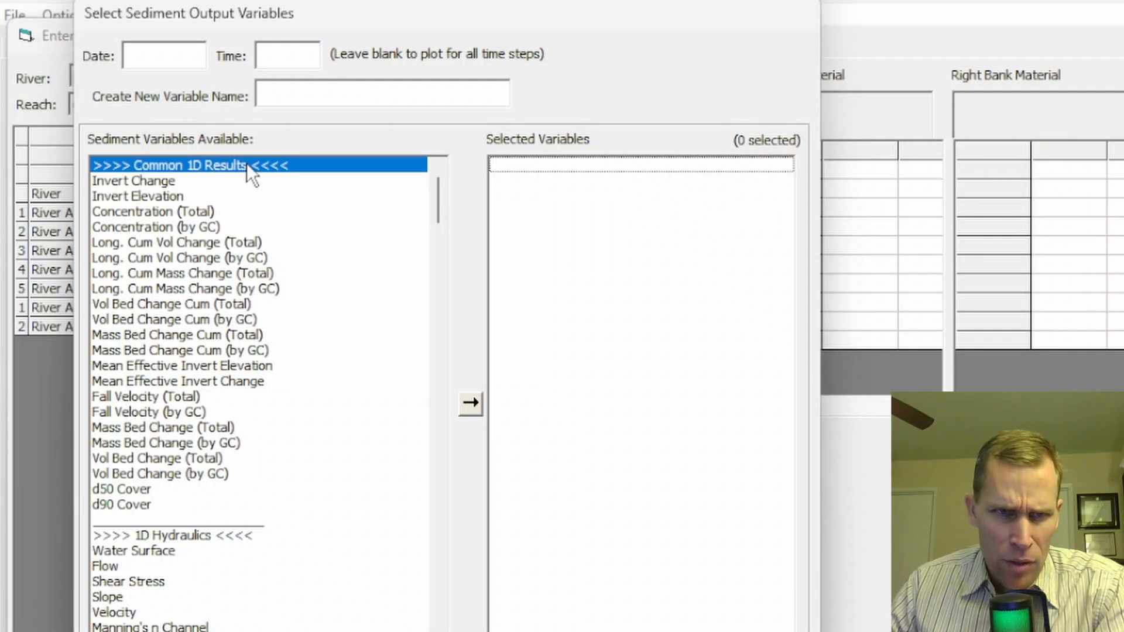
{"action": "scroll", "coordinate": [215, 423], "scroll_direction": "down", "scroll_amount": 4}
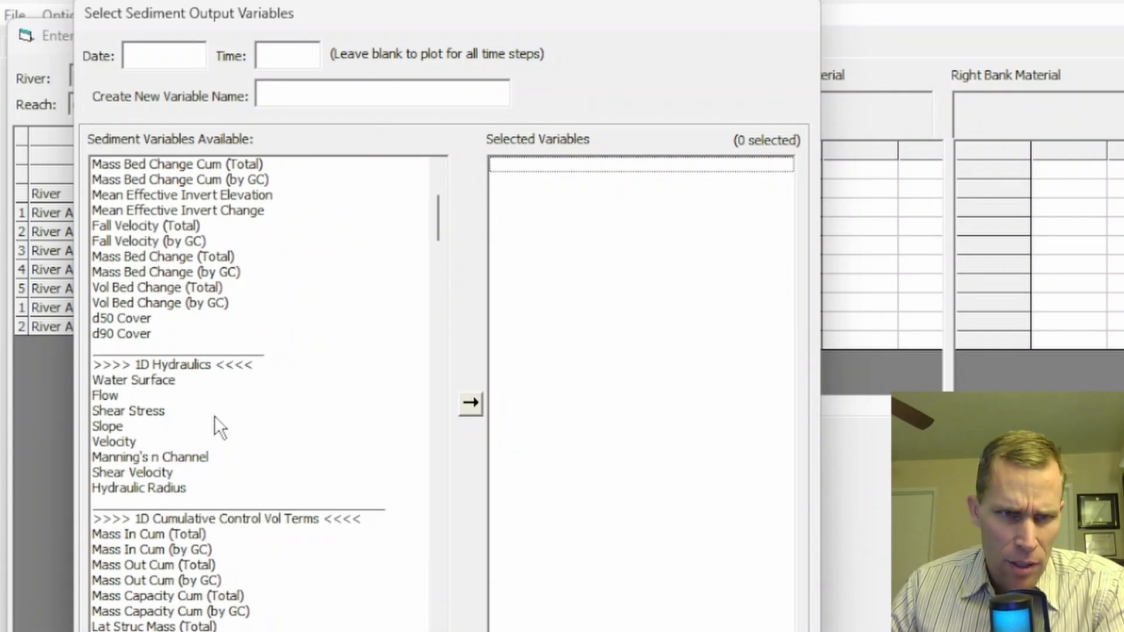
{"action": "scroll", "coordinate": [214, 416], "scroll_direction": "down", "scroll_amount": 4}
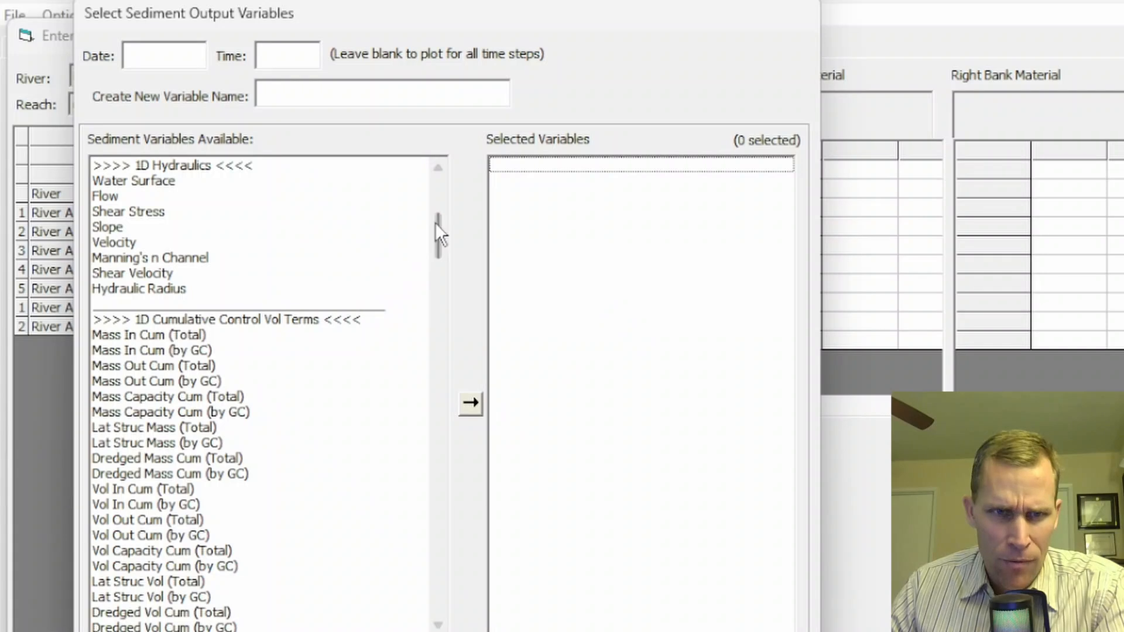
{"action": "left_click_drag", "start_coordinate": [438, 222], "coordinate": [434, 159]}
- Enlarge the manual's variable-selection and observed profile plot figures, then bring up the Sediment Data Options list
{"action": "left_click", "coordinate": [419, 165]}
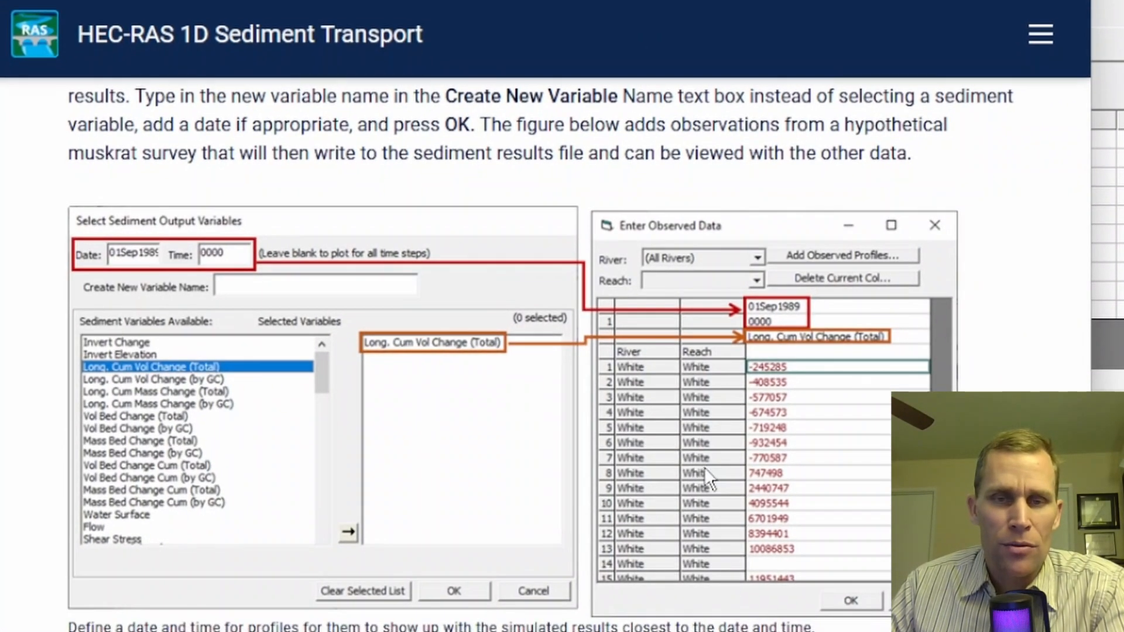
{"action": "left_click", "coordinate": [705, 466]}
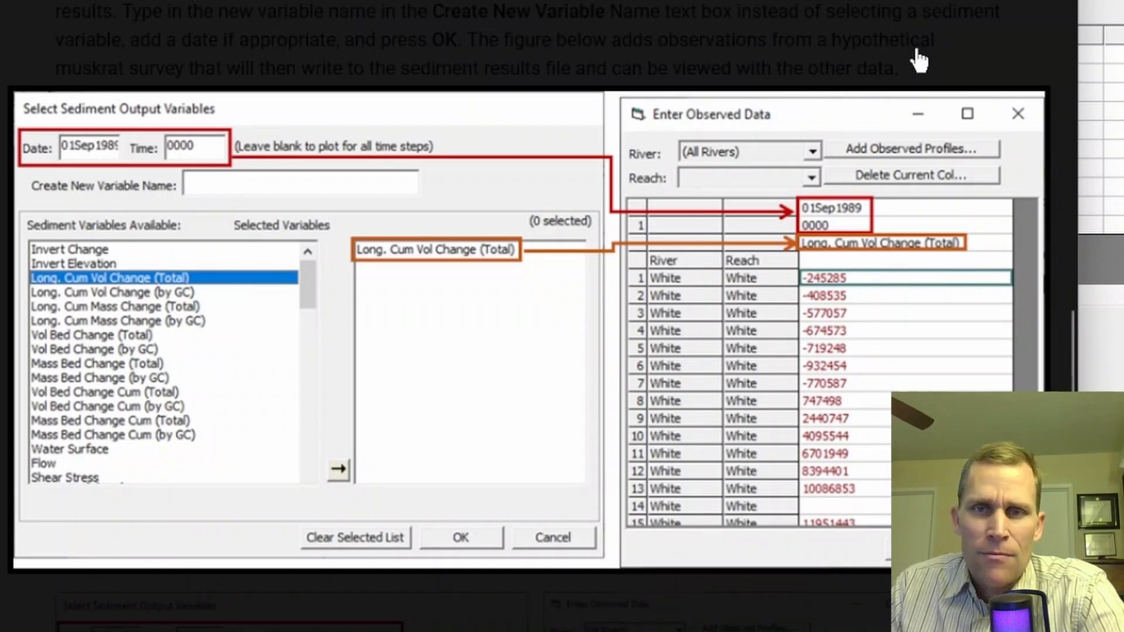
{"action": "left_click", "coordinate": [948, 40]}
{"action": "scroll", "coordinate": [873, 145], "scroll_direction": "down", "scroll_amount": 15}
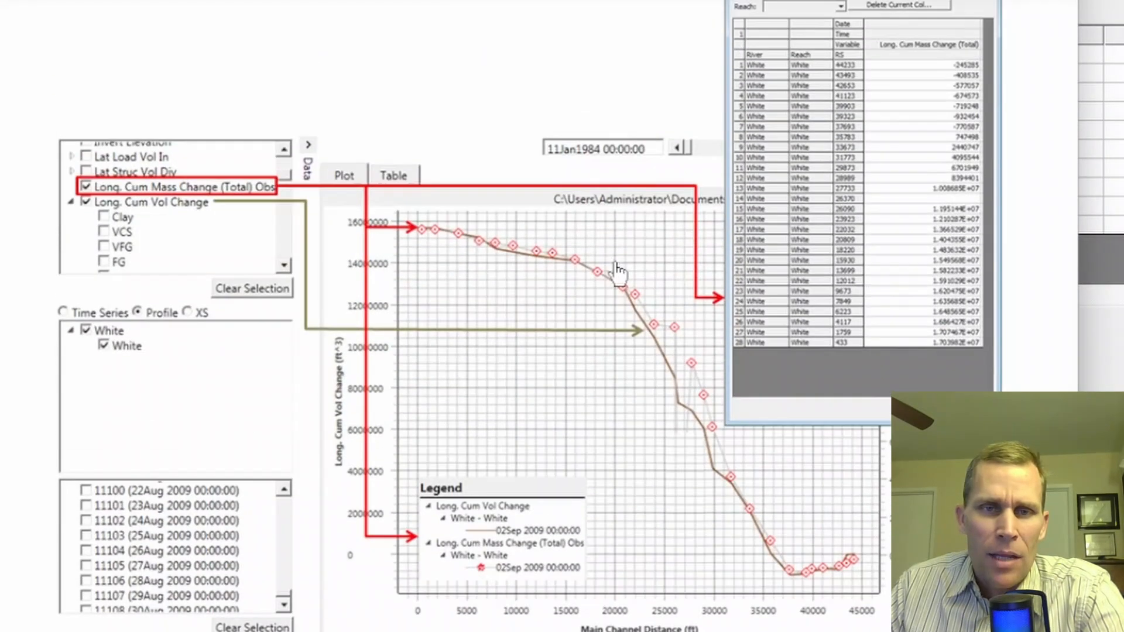
{"action": "left_click", "coordinate": [618, 271]}
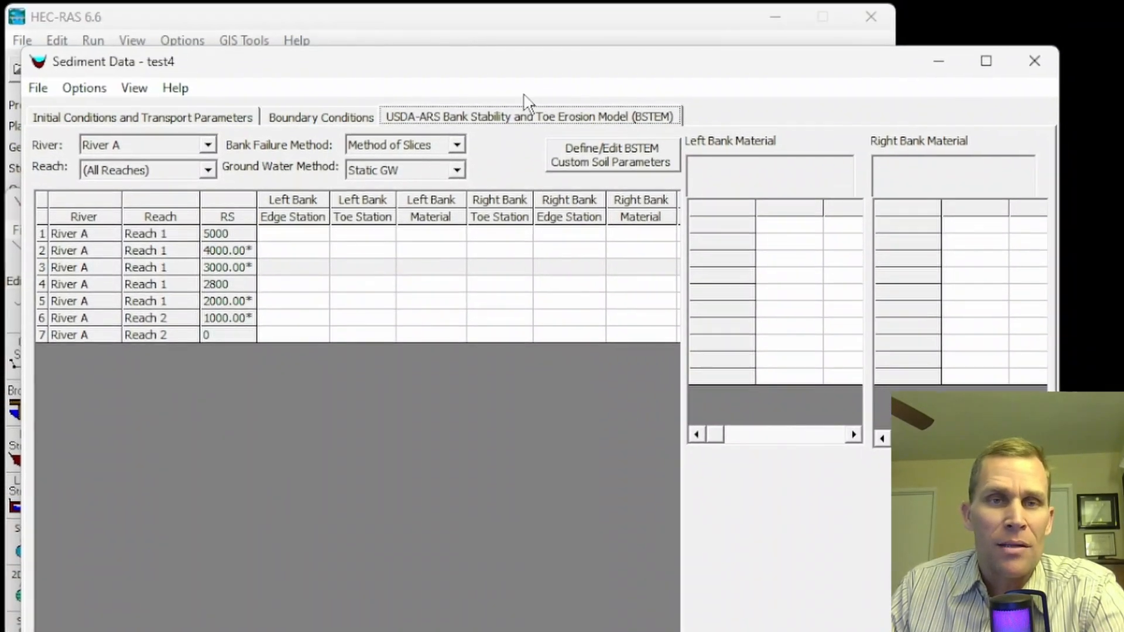
{"action": "left_click", "coordinate": [88, 89]}
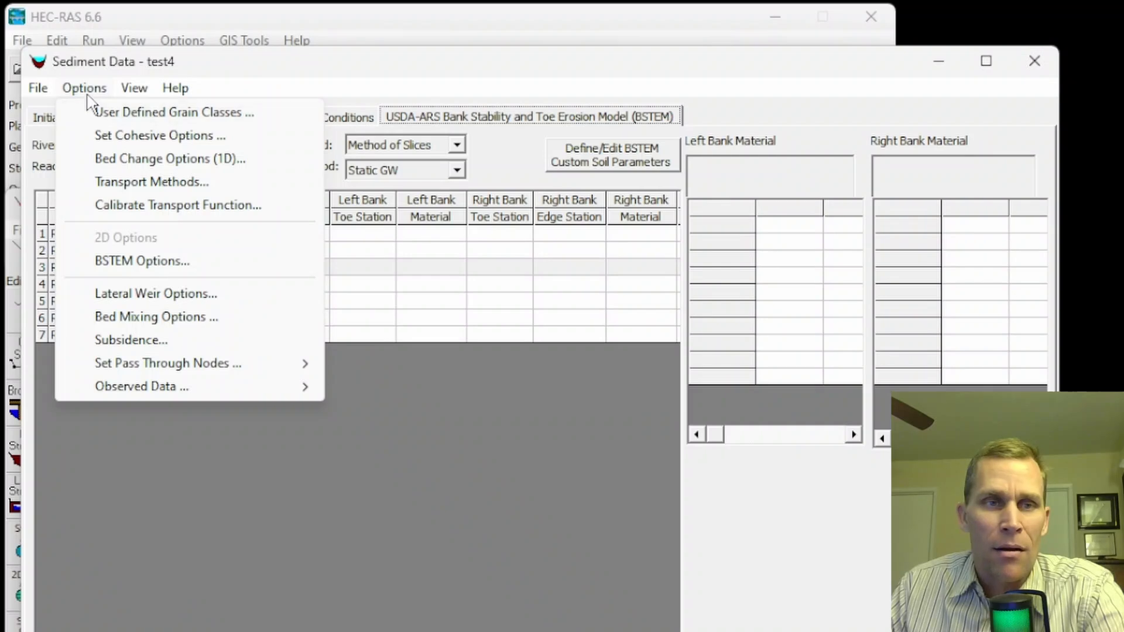